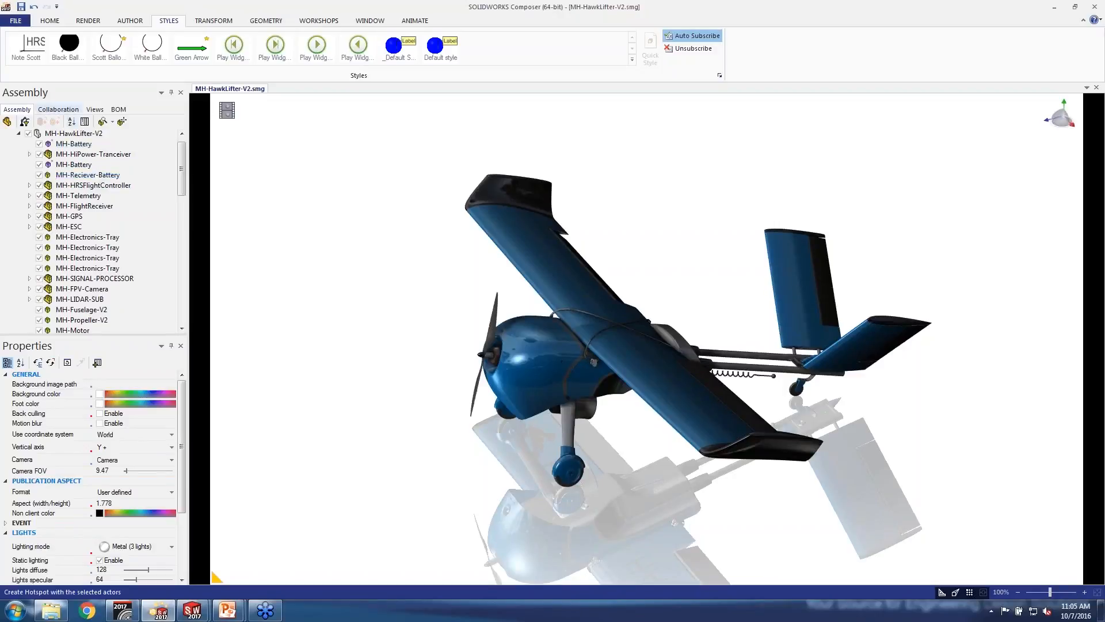
Review the Overload assembly tree names option and its meta-property field in the file import settings, then close them without opening a file
{"action": "left_click", "coordinate": [16, 22]}
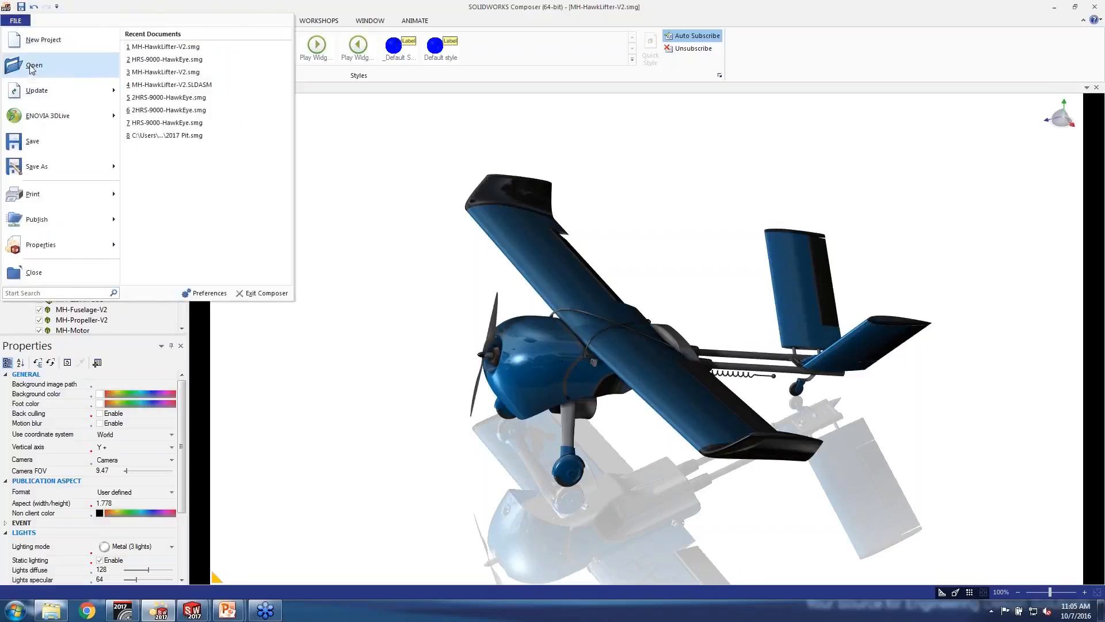
{"action": "left_click", "coordinate": [14, 66]}
{"action": "left_click_drag", "start_coordinate": [552, 116], "coordinate": [398, 49]}
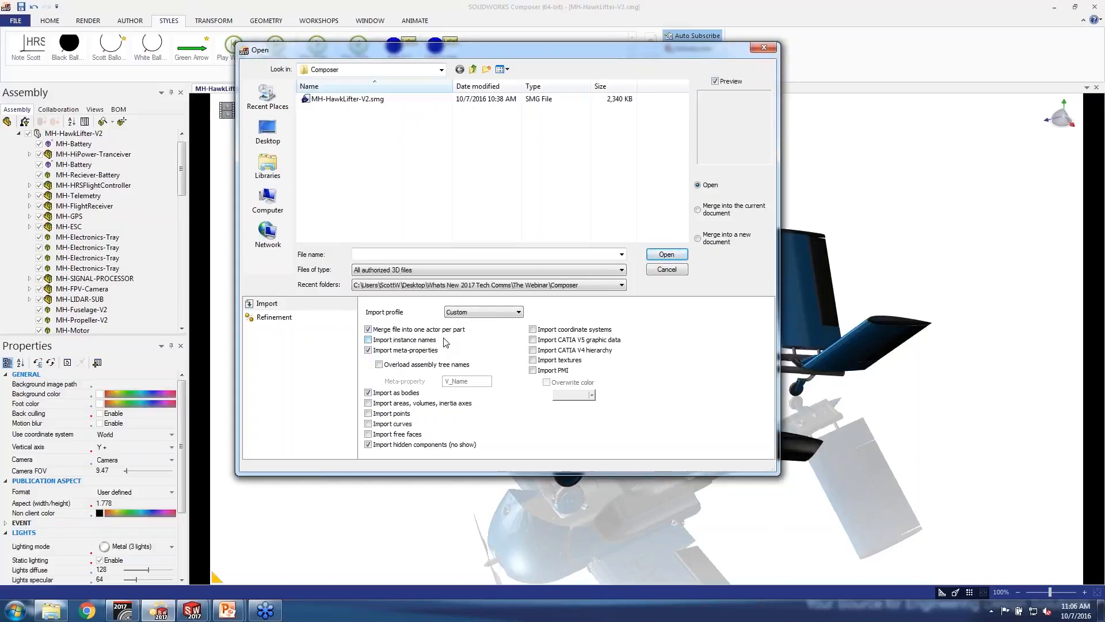
{"action": "left_click", "coordinate": [391, 366]}
{"action": "double_click", "coordinate": [472, 381]}
{"action": "left_click", "coordinate": [669, 273]}
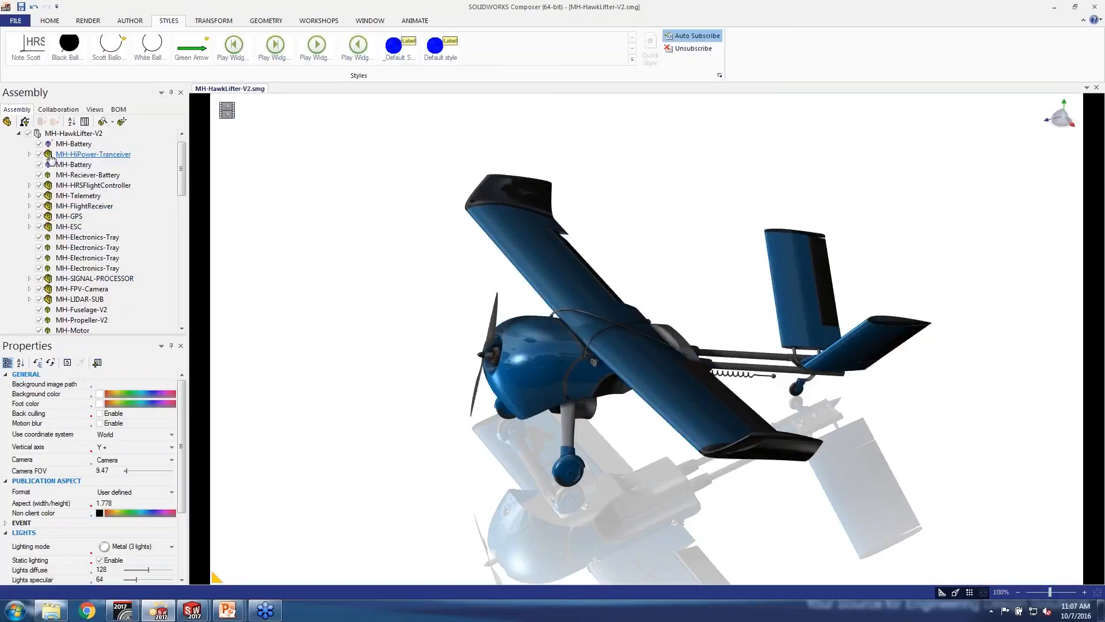
Switch to the PowerPoint slide show to view the Composer What's New 2017 slide, then return to SOLIDWORKS Composer
{"action": "mouse_move", "coordinate": [225, 616]}
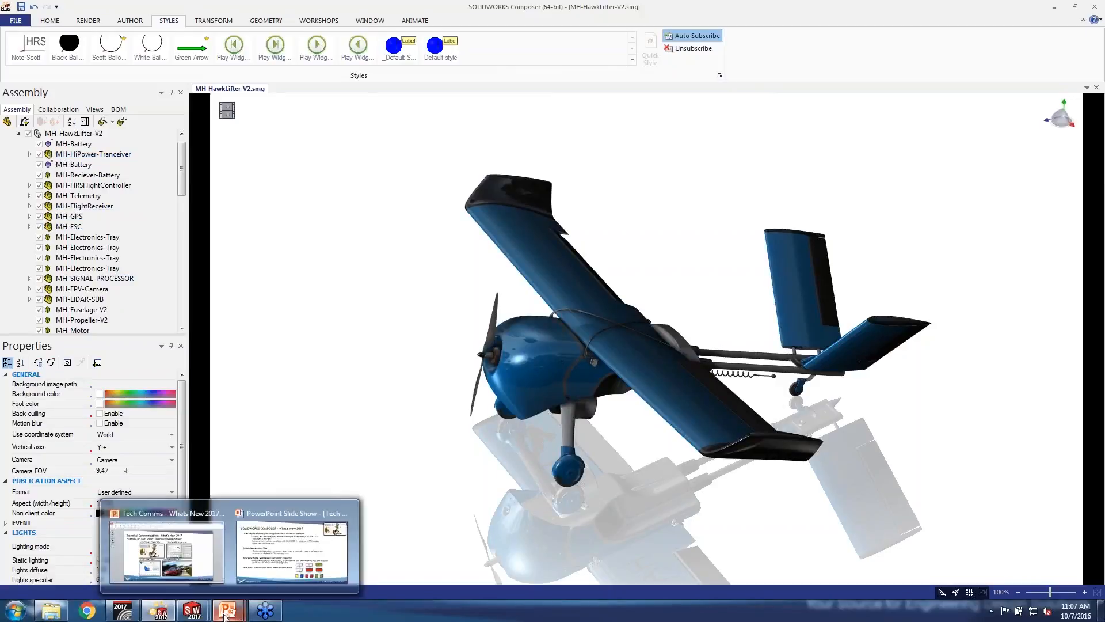
{"action": "left_click", "coordinate": [292, 551]}
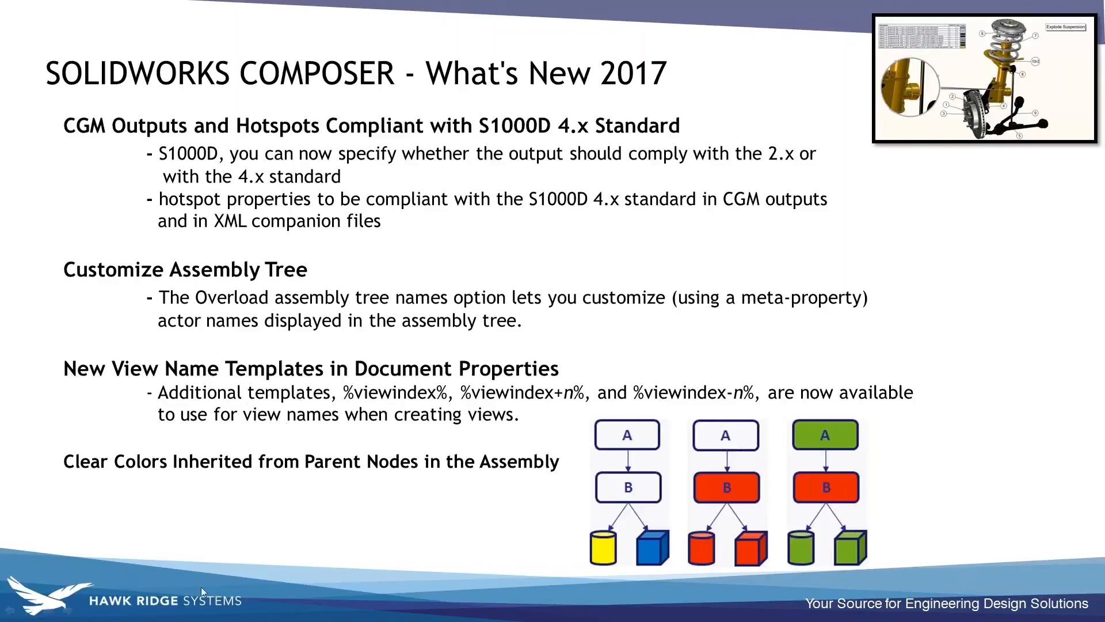
{"action": "key", "text": "alt+Tab"}
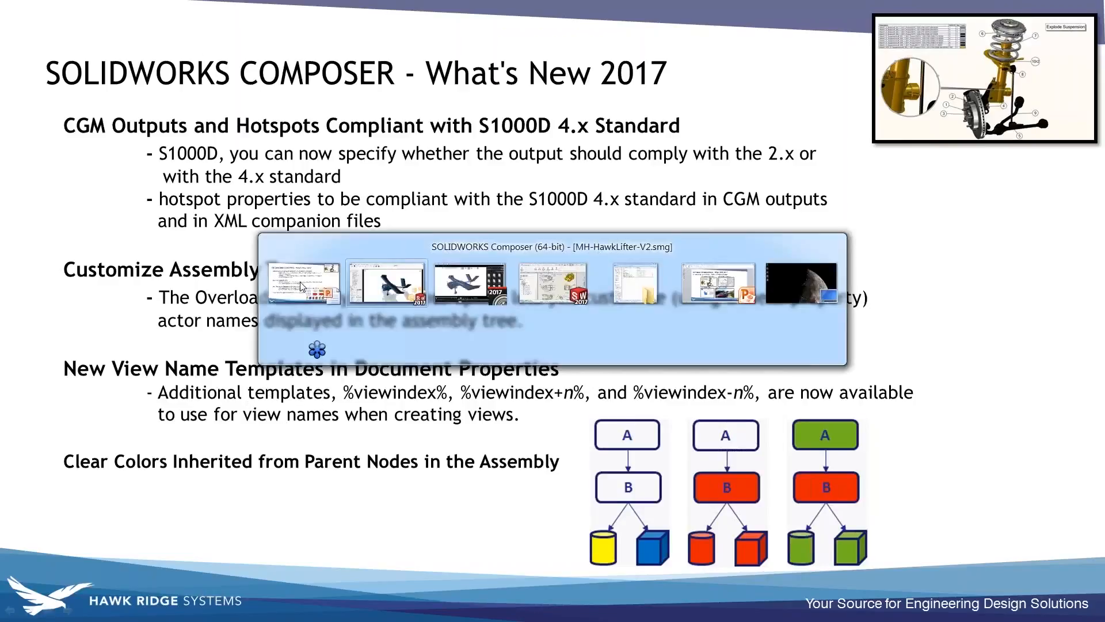
{"action": "key", "text": "Tab"}
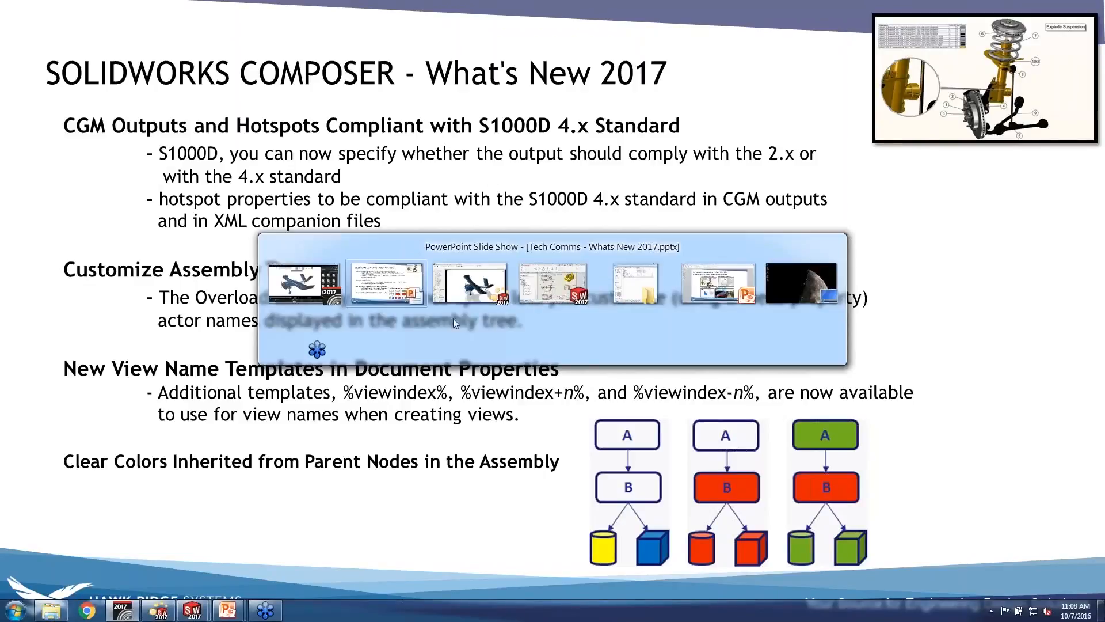
{"action": "left_click", "coordinate": [503, 300]}
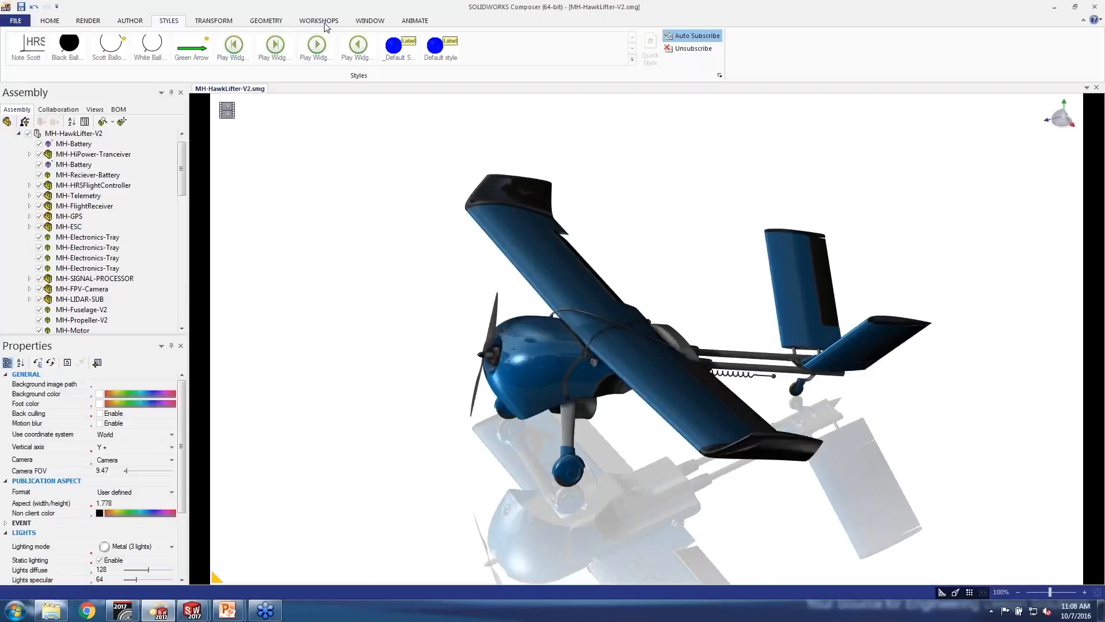
Display the saved views and enable multiple-image output for Views in the High Resolution Image workshop
{"action": "left_click", "coordinate": [319, 20]}
{"action": "left_click", "coordinate": [277, 49]}
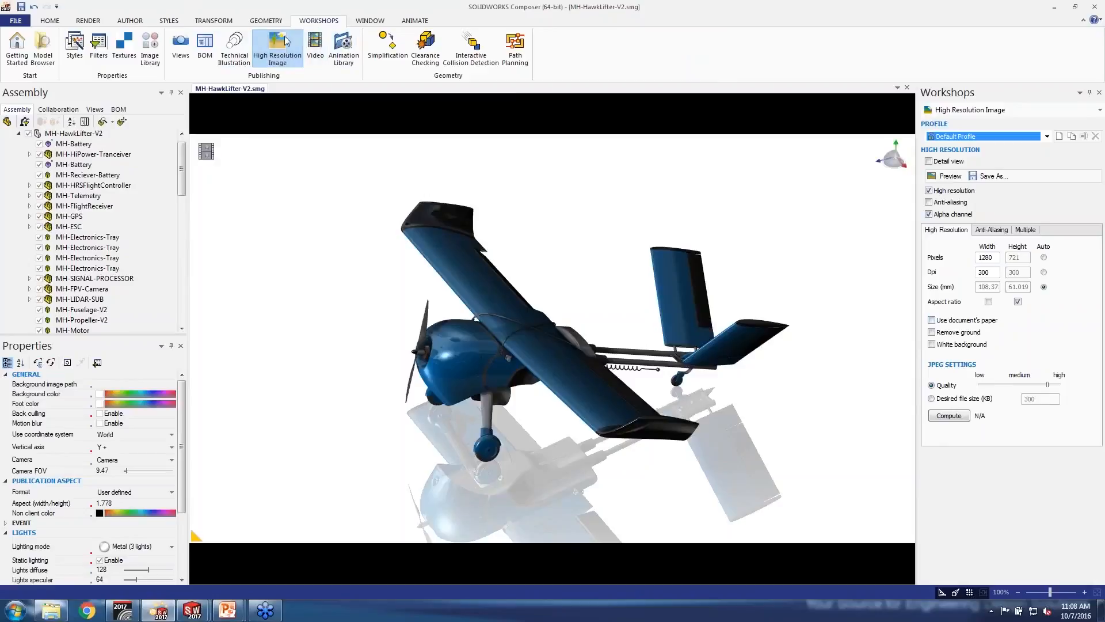
{"action": "left_click", "coordinate": [95, 110]}
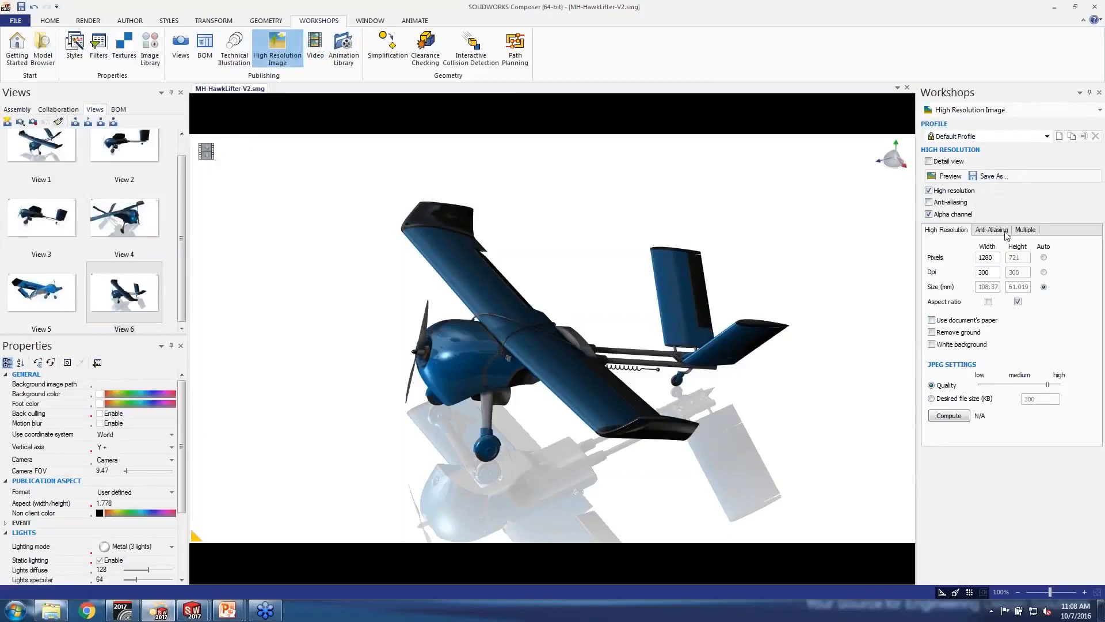
{"action": "left_click", "coordinate": [1024, 230]}
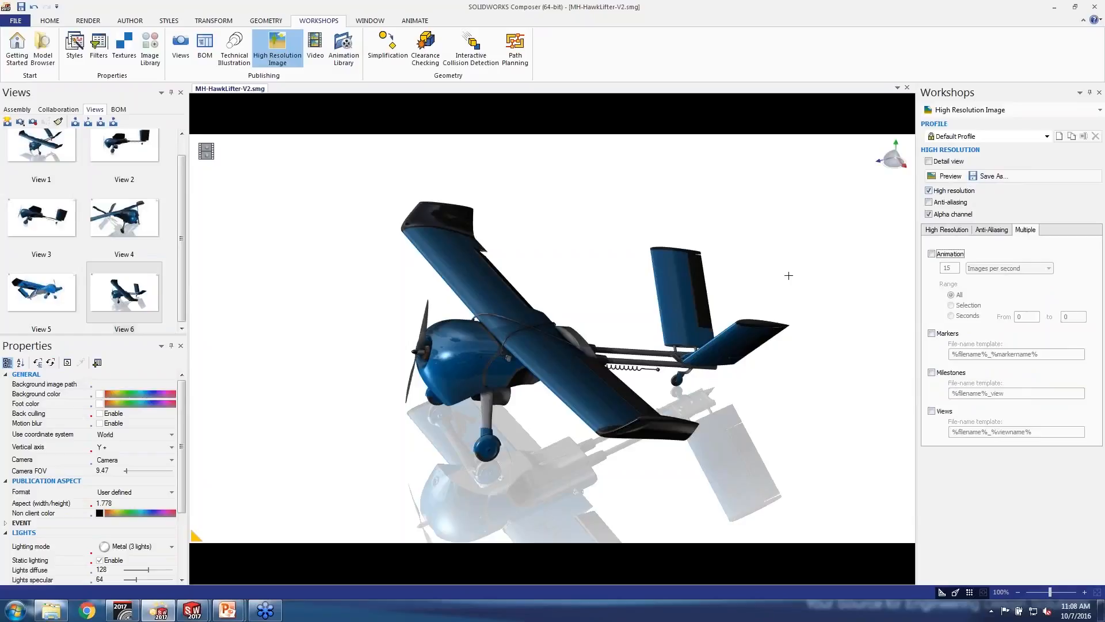
{"action": "left_click", "coordinate": [931, 411]}
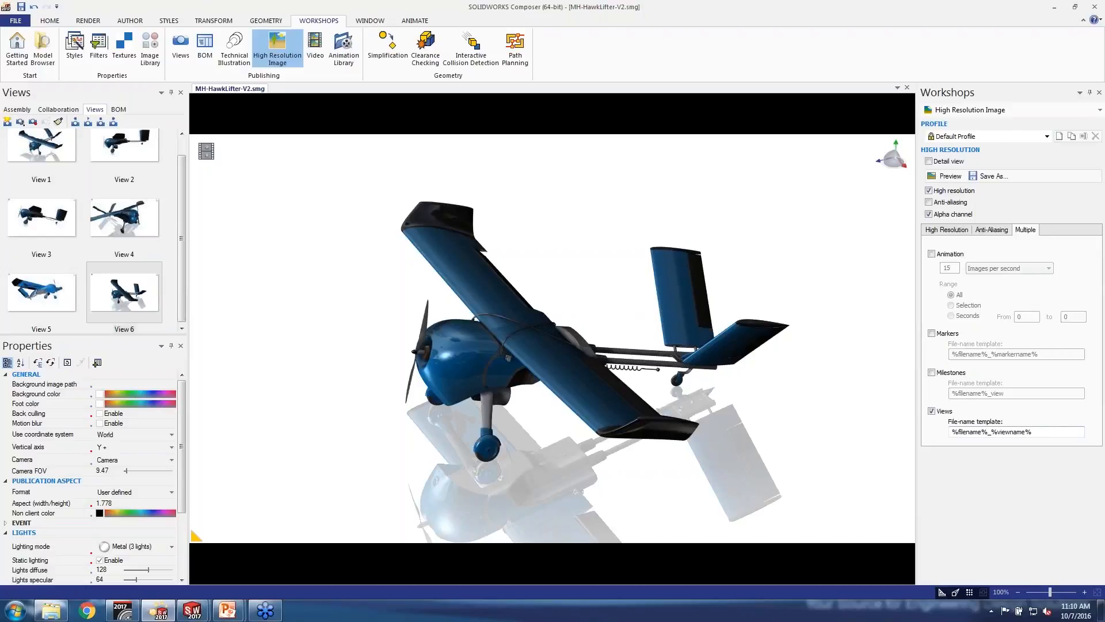
Read the new view name templates on the PowerPoint slide and return to SOLIDWORKS Composer
{"action": "left_click", "coordinate": [227, 610]}
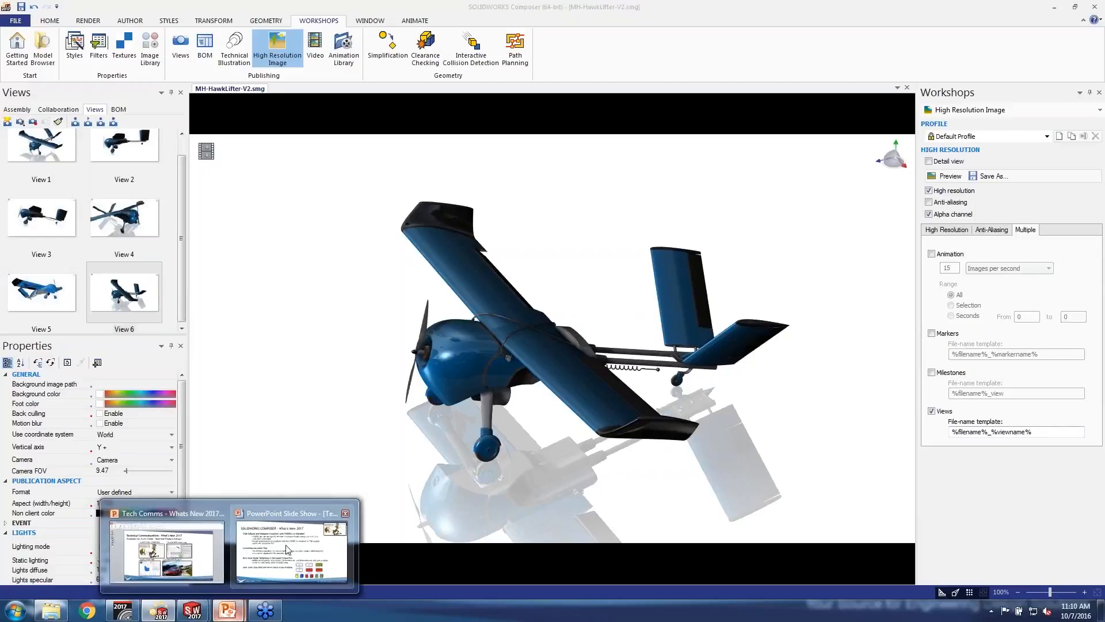
{"action": "left_click", "coordinate": [287, 550]}
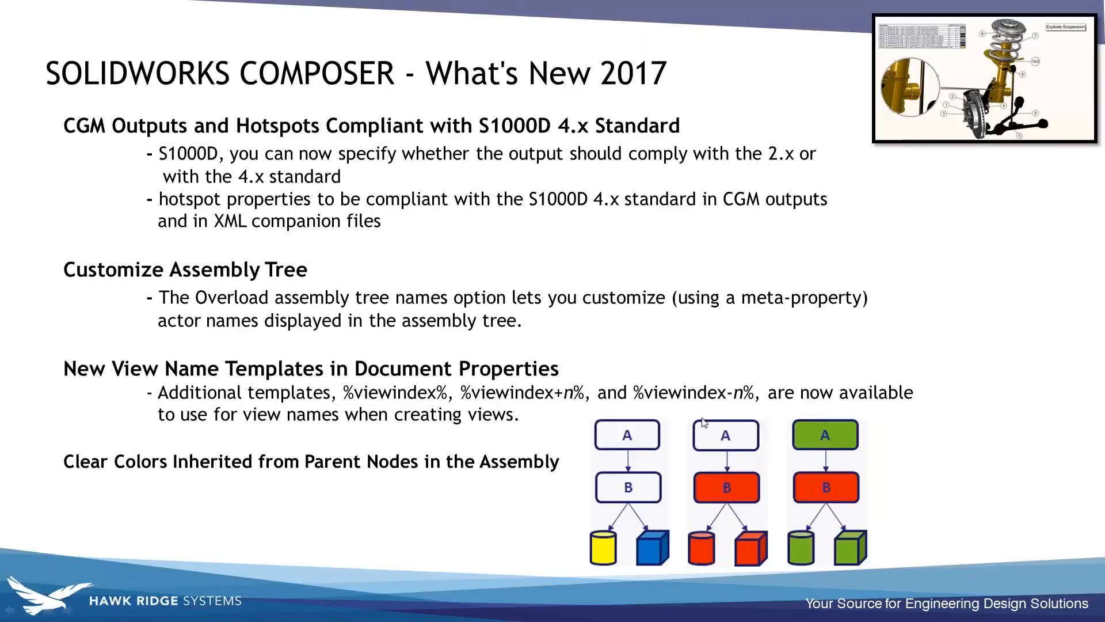
{"action": "key", "text": "alt+Tab"}
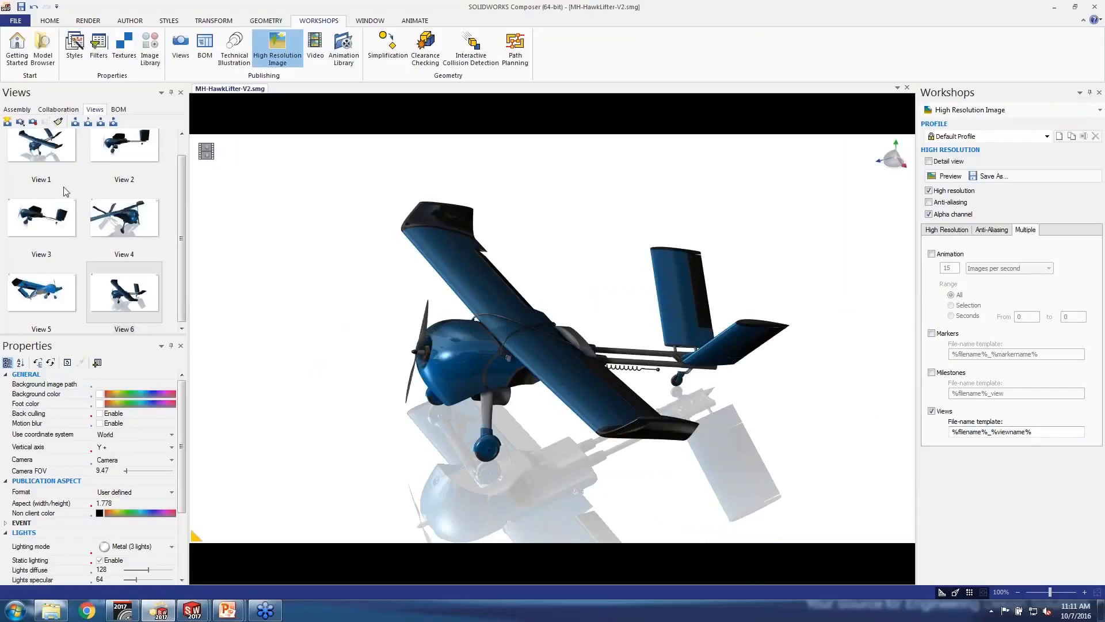
Look through the names and thumbnails of the saved views, View 1 to View 6
{"action": "scroll", "coordinate": [180, 175], "scroll_direction": "up", "scroll_amount": 1}
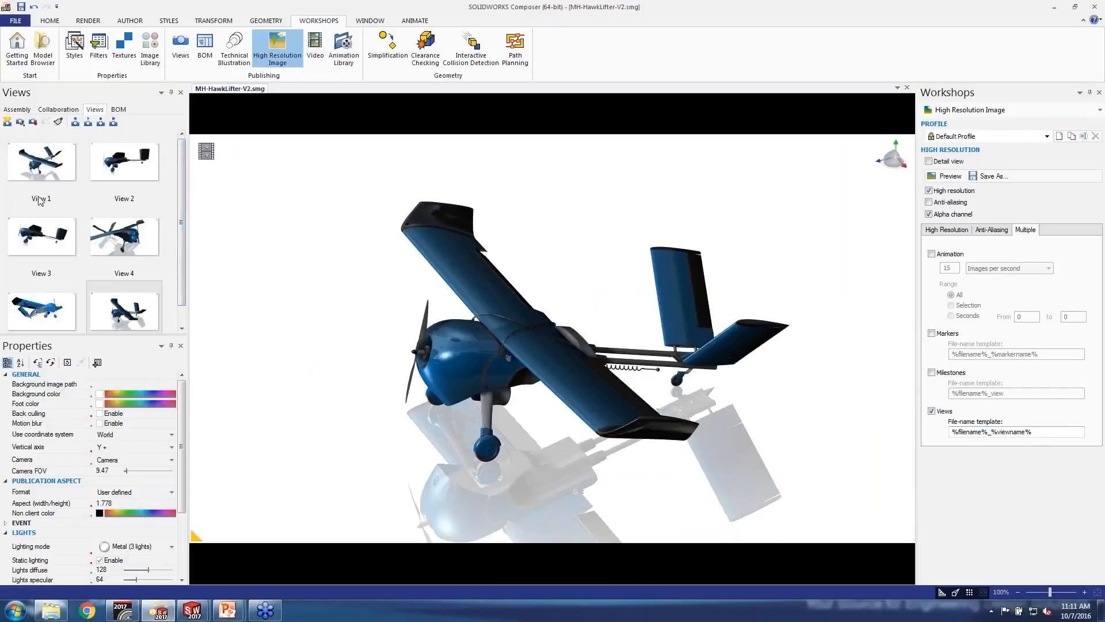
{"action": "scroll", "coordinate": [180, 282], "scroll_direction": "down", "scroll_amount": 1}
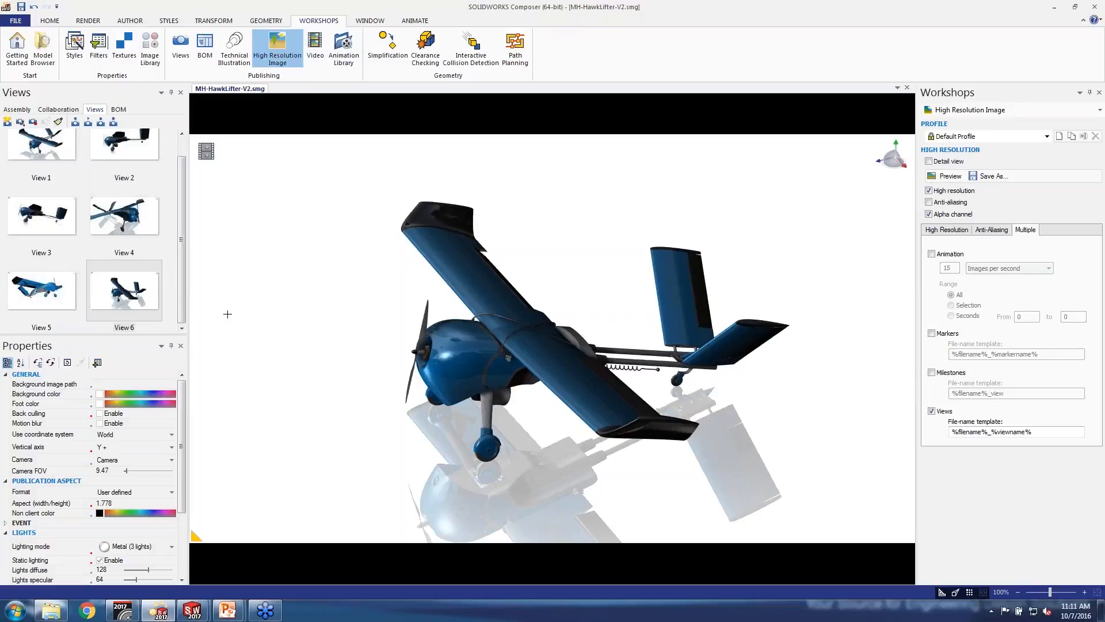
{"action": "scroll", "coordinate": [167, 162], "scroll_direction": "up", "scroll_amount": 1}
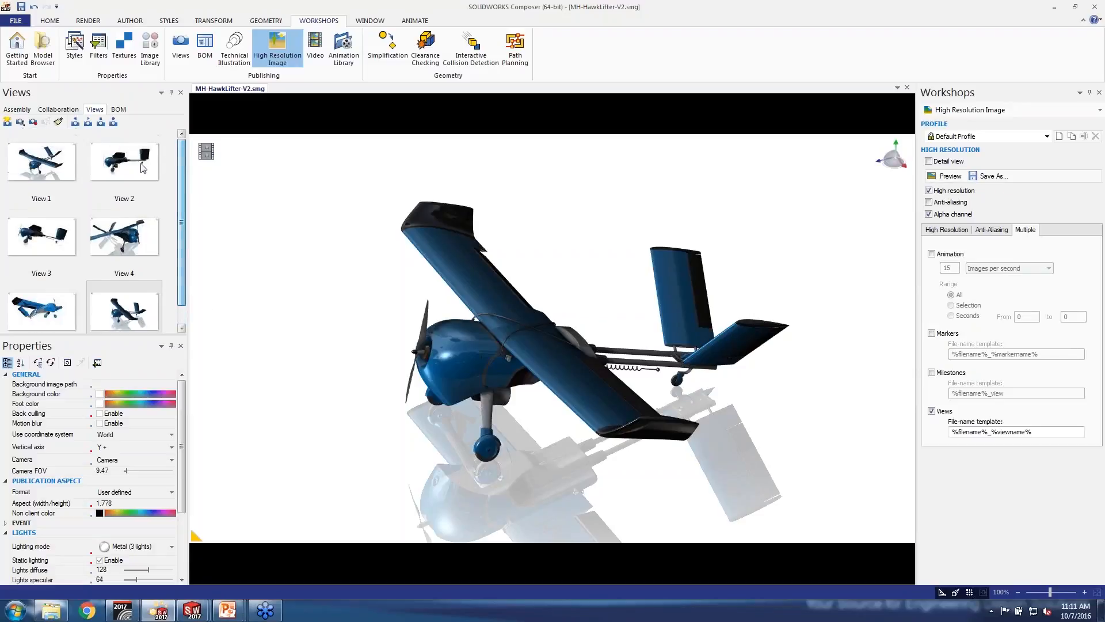
{"action": "scroll", "coordinate": [182, 167], "scroll_direction": "down", "scroll_amount": 1}
{"action": "left_click_drag", "start_coordinate": [189, 205], "coordinate": [186, 205]}
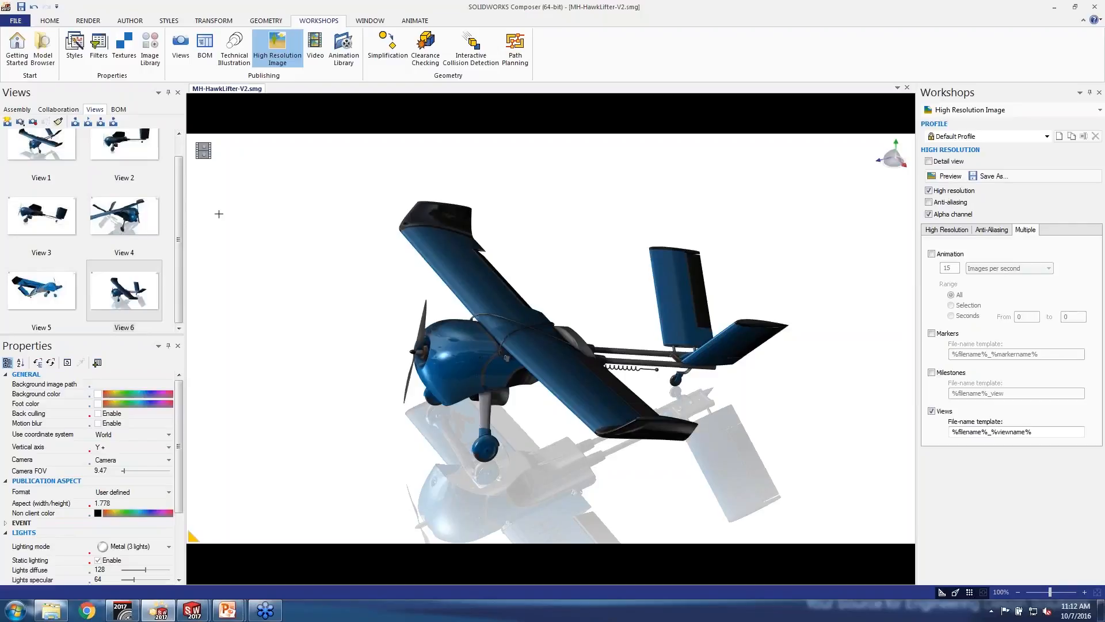
Read the slide item on clearing colors inherited from parent nodes in PowerPoint and return to SOLIDWORKS Composer
{"action": "mouse_move", "coordinate": [228, 610]}
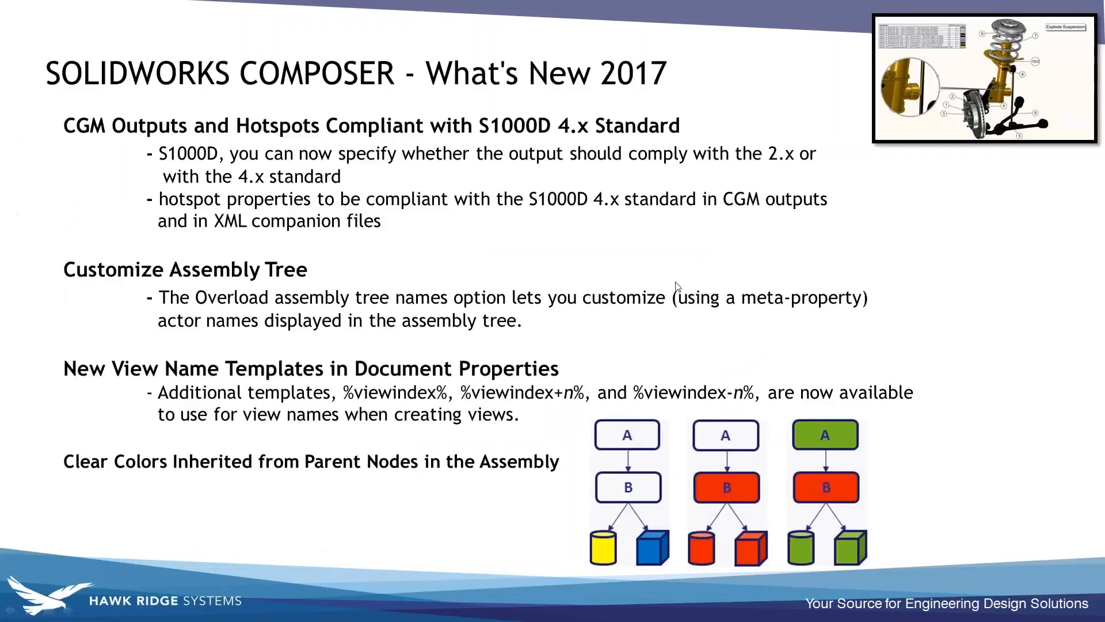
{"action": "left_click", "coordinate": [283, 562]}
{"action": "key", "text": "alt+Tab"}
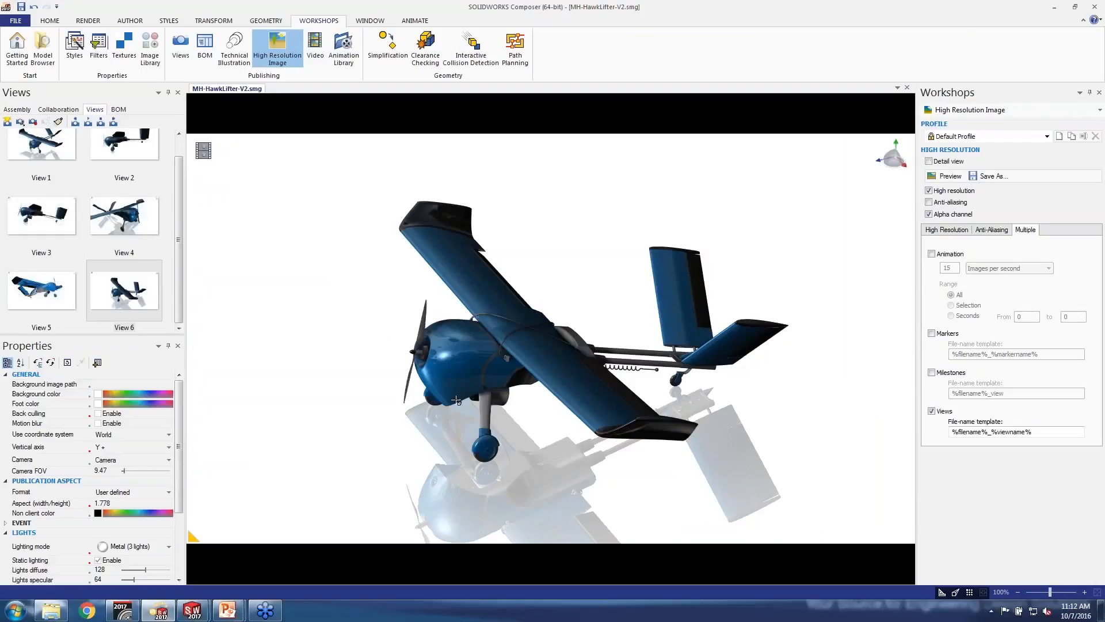
Display the assembly tree and expand the MH-GPS subassembly to show its parts
{"action": "middle_click_drag", "start_coordinate": [448, 372], "coordinate": [287, 262]}
{"action": "left_click", "coordinate": [19, 109]}
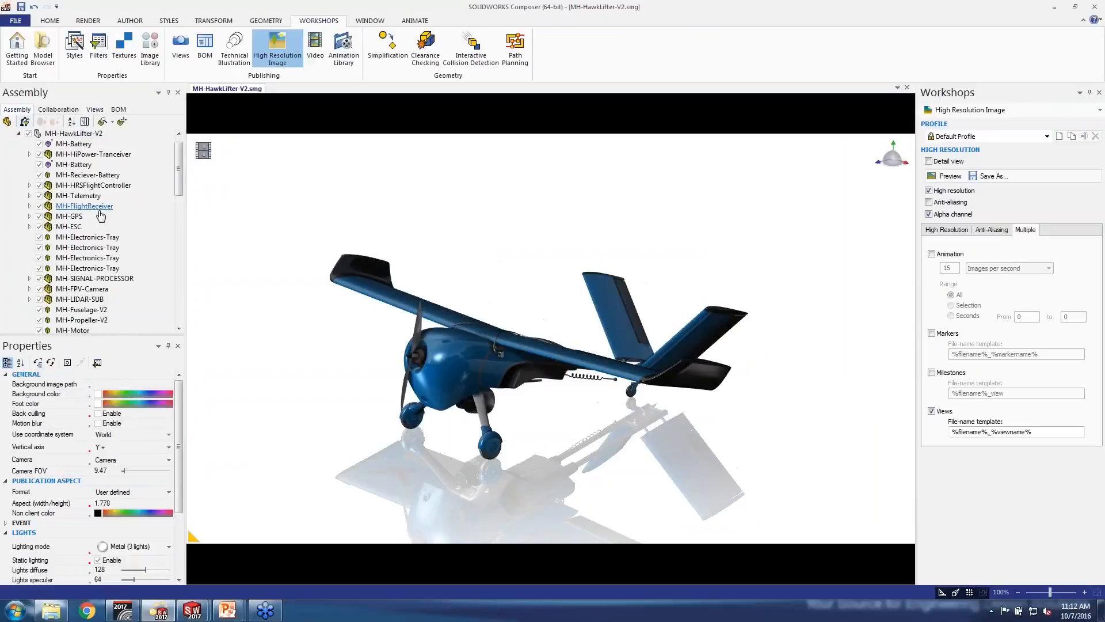
{"action": "left_click", "coordinate": [29, 216]}
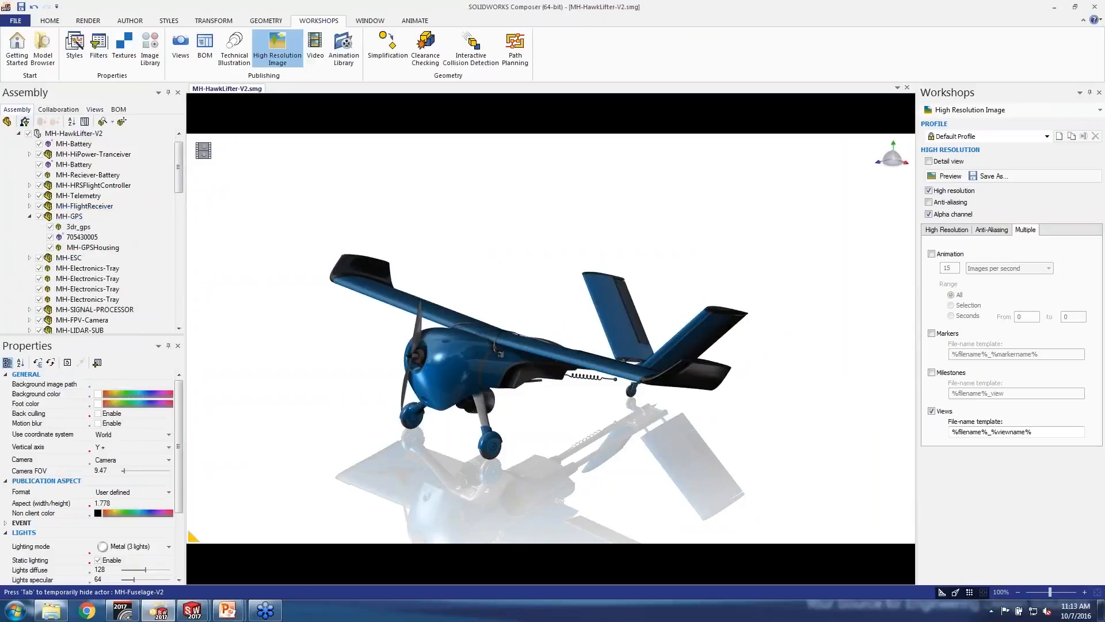
Temporarily hide the aircraft's fuselage and wing skins to look closely at the electronics inside
{"action": "middle_click_drag", "start_coordinate": [499, 345], "coordinate": [498, 276]}
{"action": "scroll", "coordinate": [437, 293], "scroll_direction": "down", "scroll_amount": 5}
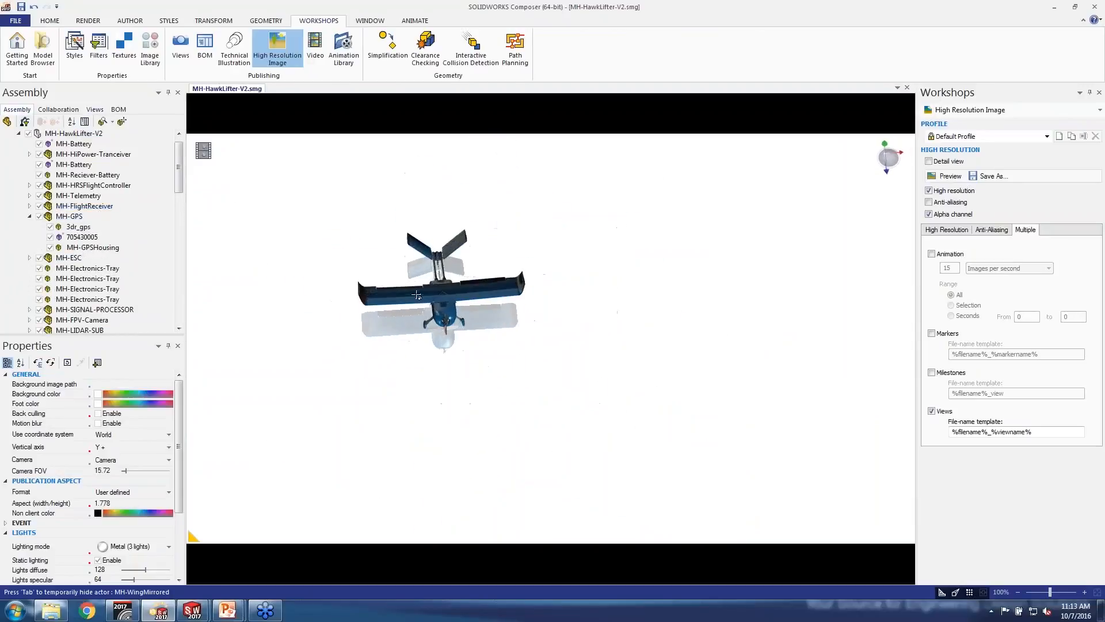
{"action": "scroll", "coordinate": [438, 293], "scroll_direction": "up", "scroll_amount": 8}
{"action": "middle_click_drag", "start_coordinate": [437, 293], "coordinate": [527, 266]}
{"action": "key", "text": "Tab"}
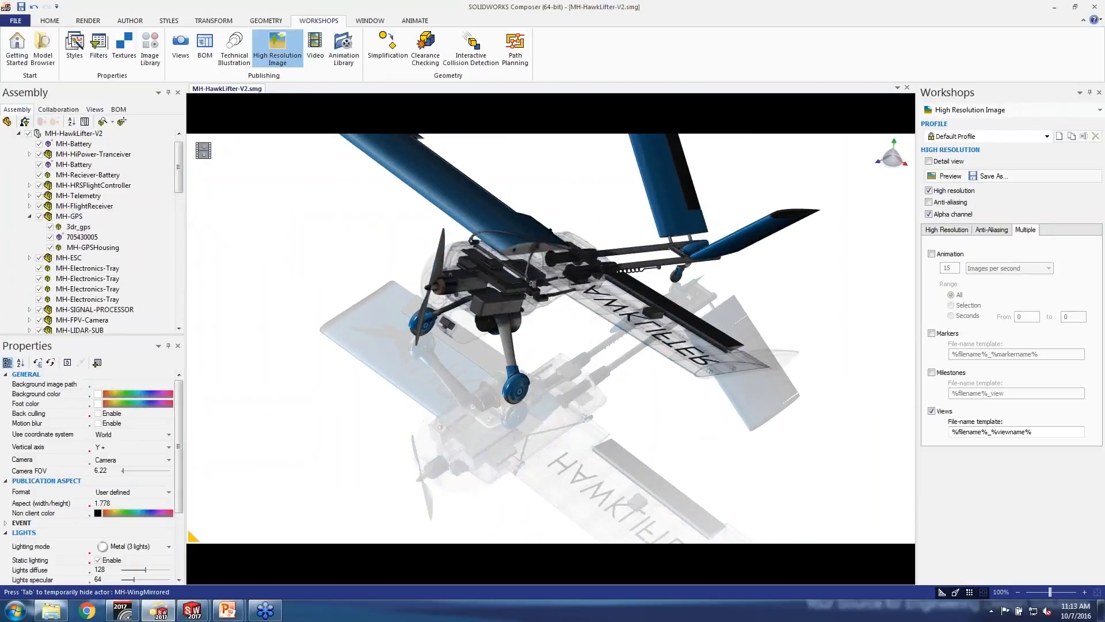
{"action": "key", "text": "Tab"}
{"action": "scroll", "coordinate": [498, 253], "scroll_direction": "down", "scroll_amount": 5}
{"action": "scroll", "coordinate": [503, 266], "scroll_direction": "up", "scroll_amount": 7}
{"action": "scroll", "coordinate": [504, 266], "scroll_direction": "up", "scroll_amount": 5}
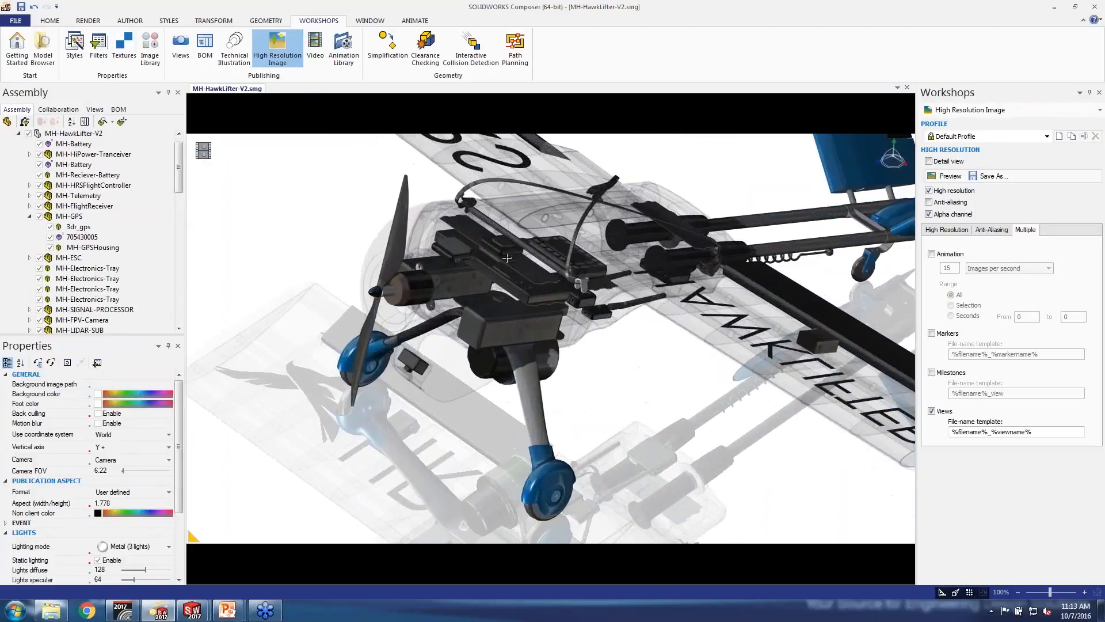
Select the battery, upper signal housing, MH-SSD-50 and the second electronics tray in turn, restoring the hidden outer skins
{"action": "left_click", "coordinate": [487, 318]}
{"action": "left_click", "coordinate": [460, 277]}
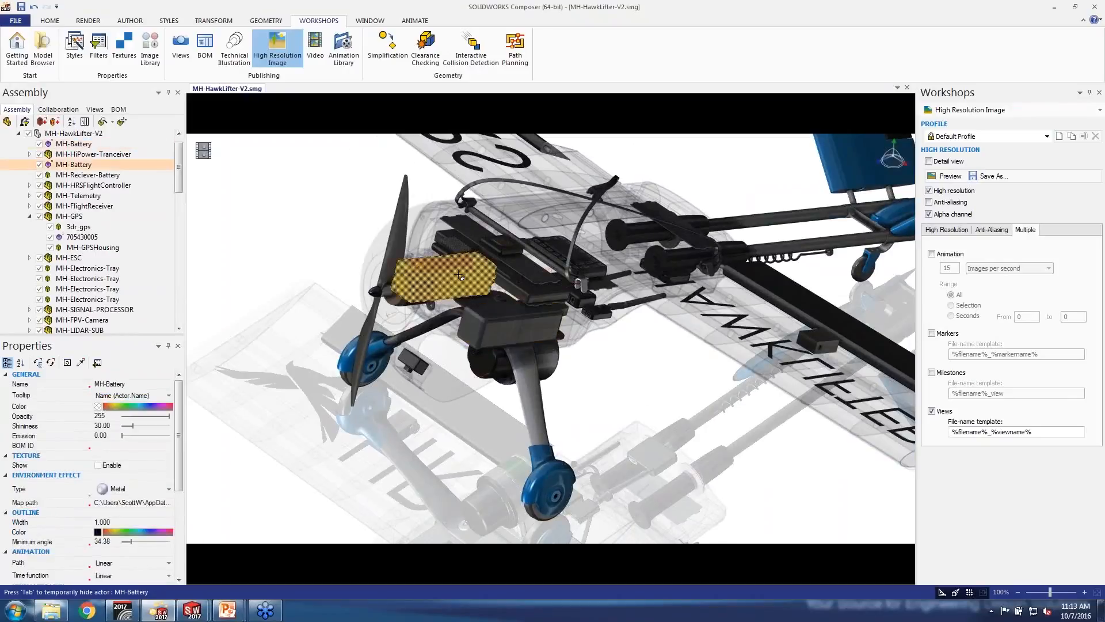
{"action": "left_click", "coordinate": [515, 285]}
{"action": "key", "text": "shift+Tab"}
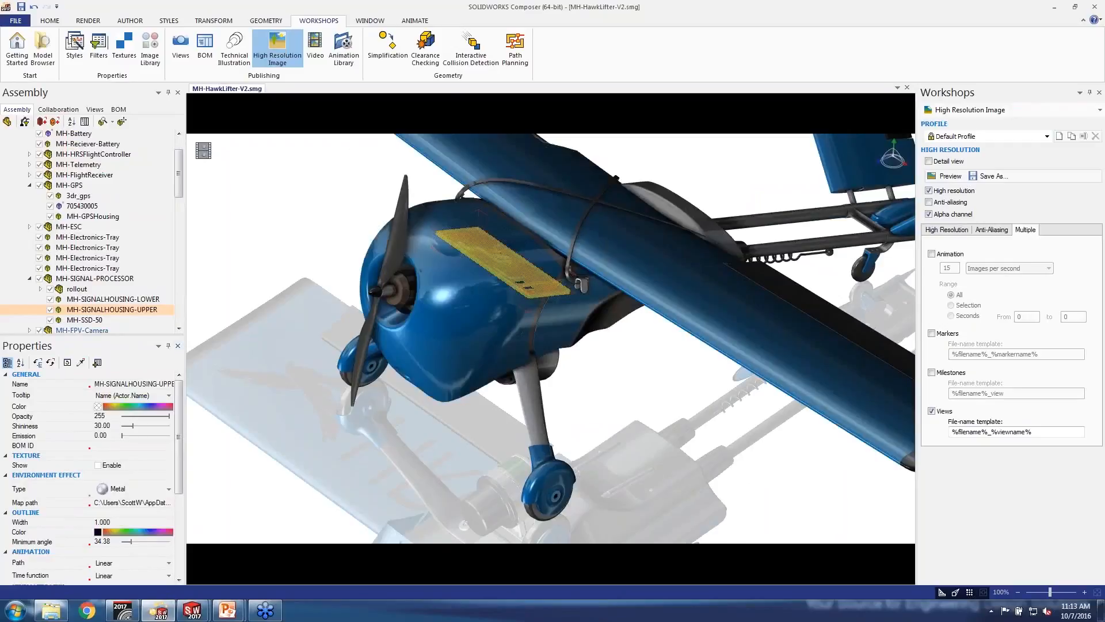
{"action": "left_click", "coordinate": [83, 321]}
{"action": "left_click", "coordinate": [87, 247]}
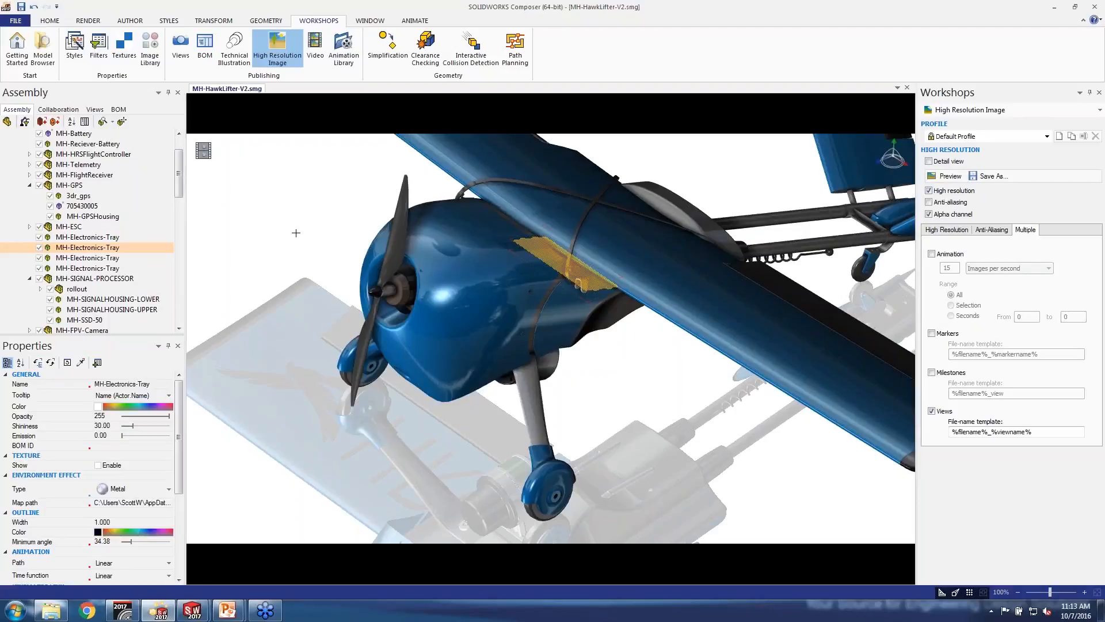
Turn on assembly selection mode and set the color of the whole MH-HawkLifter-V2 assembly to green
{"action": "right_click_drag", "start_coordinate": [550, 353], "coordinate": [568, 296]}
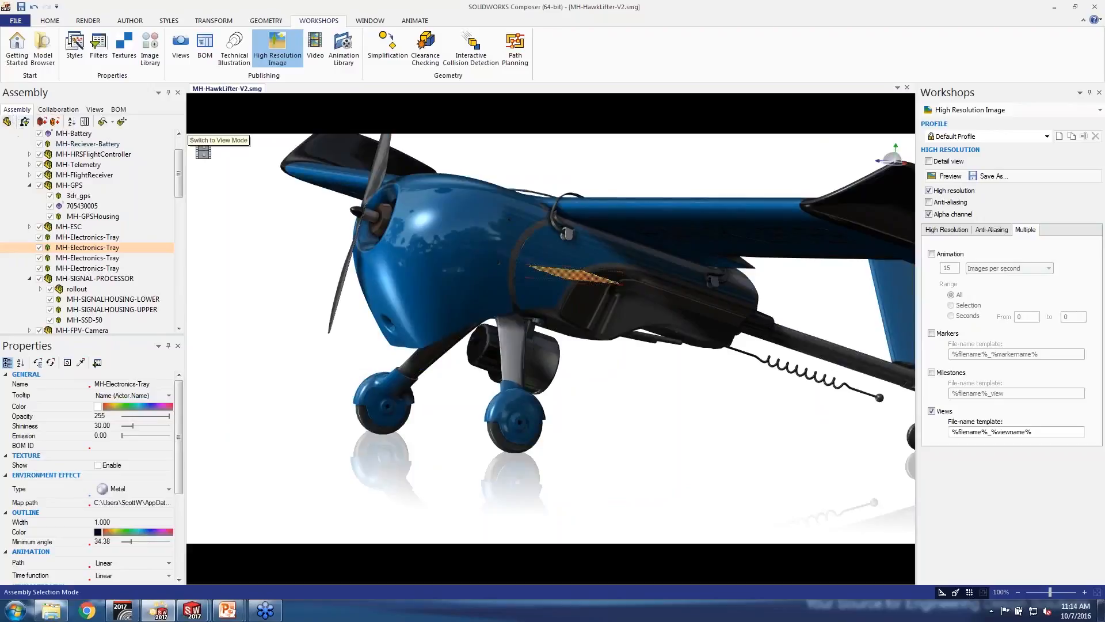
{"action": "left_click", "coordinate": [7, 122]}
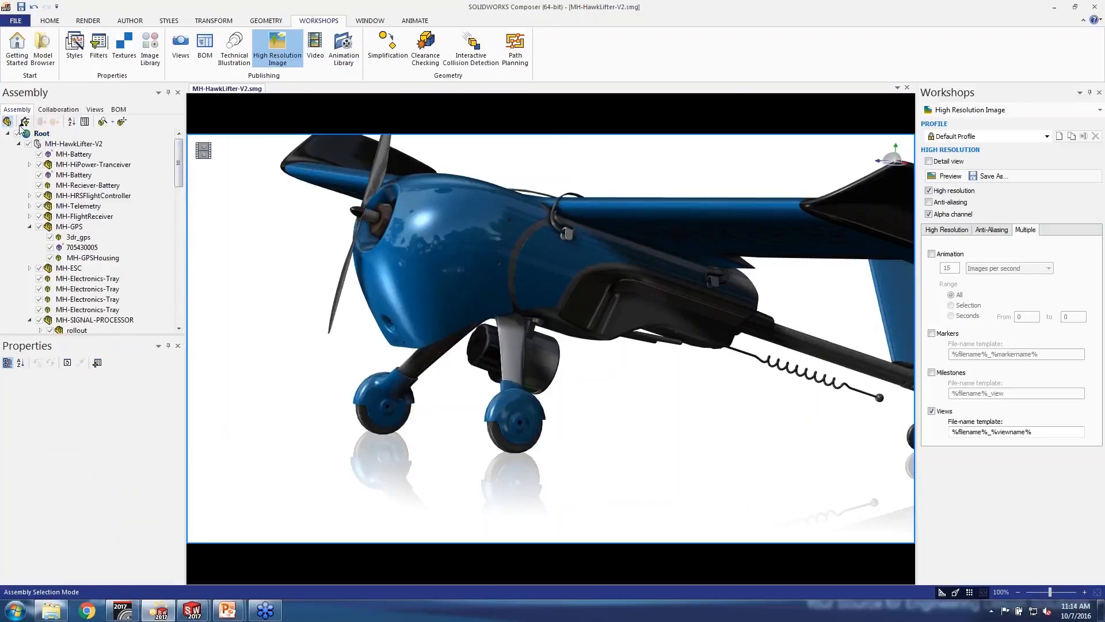
{"action": "left_click", "coordinate": [59, 147]}
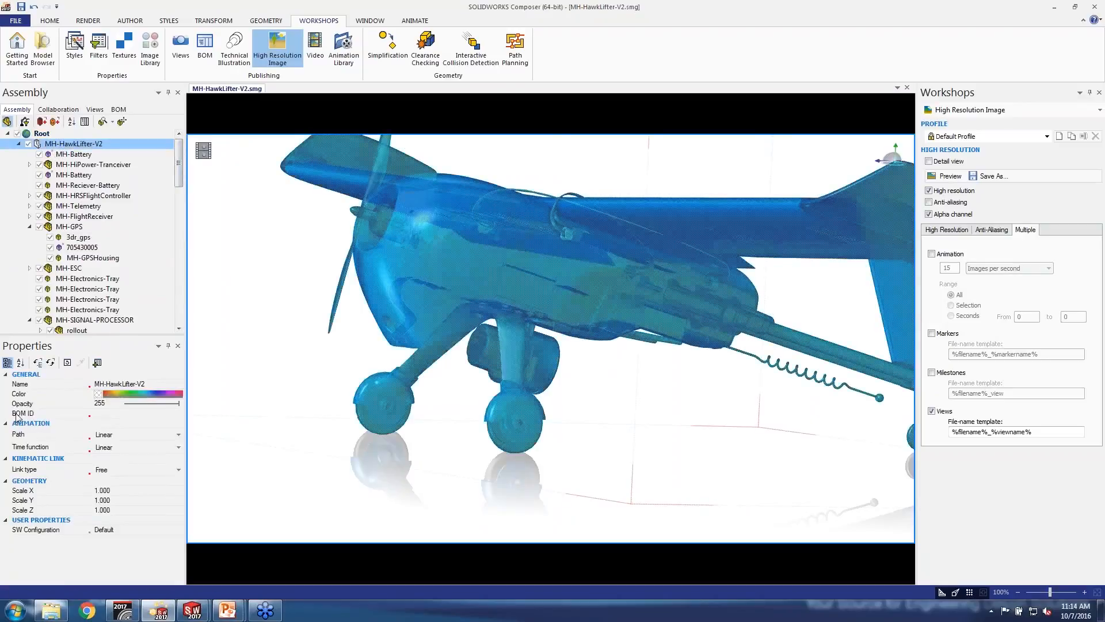
{"action": "left_click", "coordinate": [101, 394]}
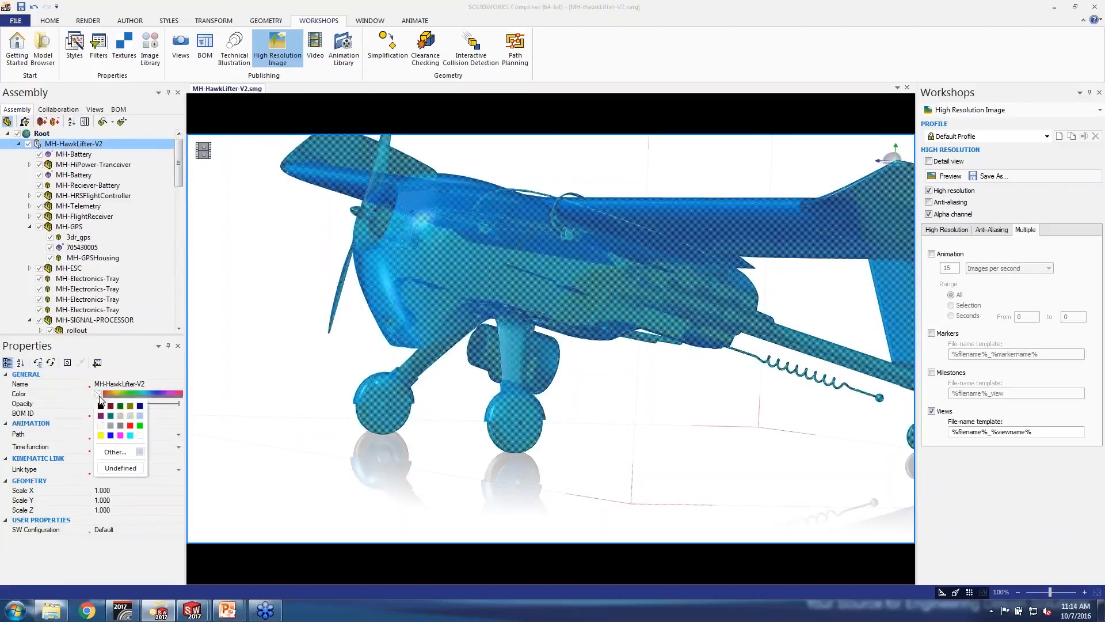
{"action": "left_click", "coordinate": [120, 468]}
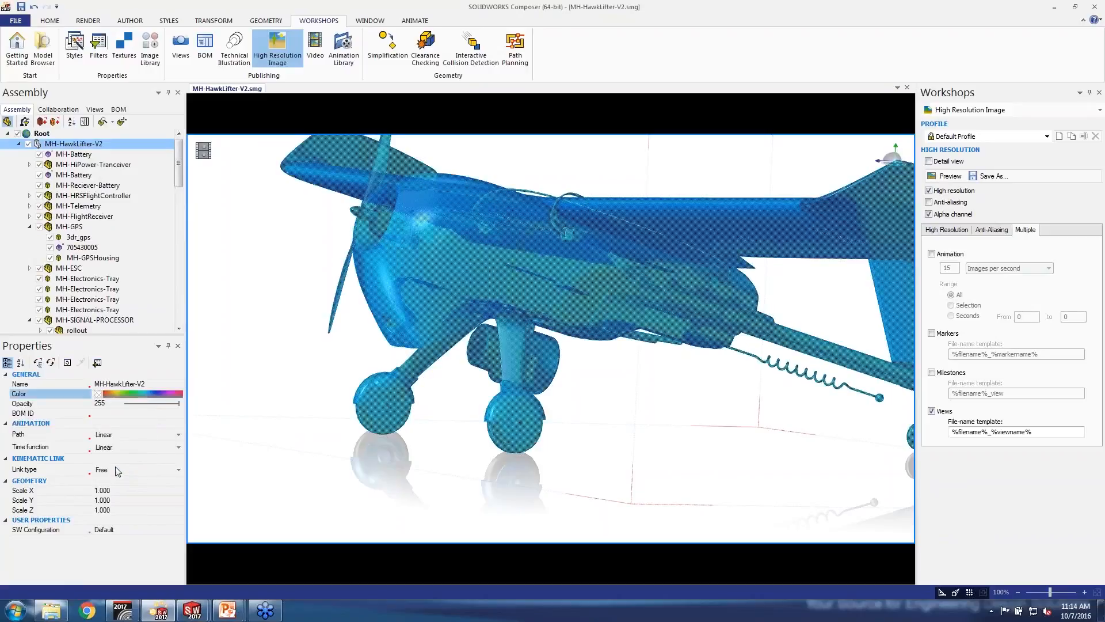
{"action": "left_click", "coordinate": [141, 394]}
{"action": "left_click", "coordinate": [143, 432]}
{"action": "left_click", "coordinate": [257, 433]}
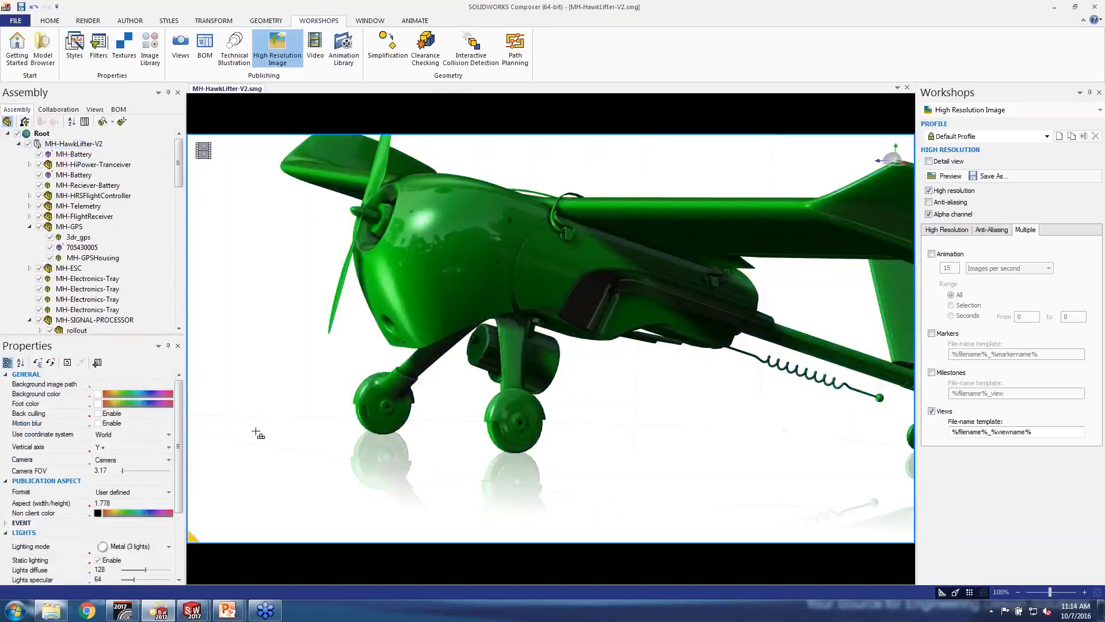
Clear the color assigned to the whole MH-HawkLifter-V2 assembly by setting it to Undefined
{"action": "left_click_drag", "start_coordinate": [318, 424], "coordinate": [355, 439]}
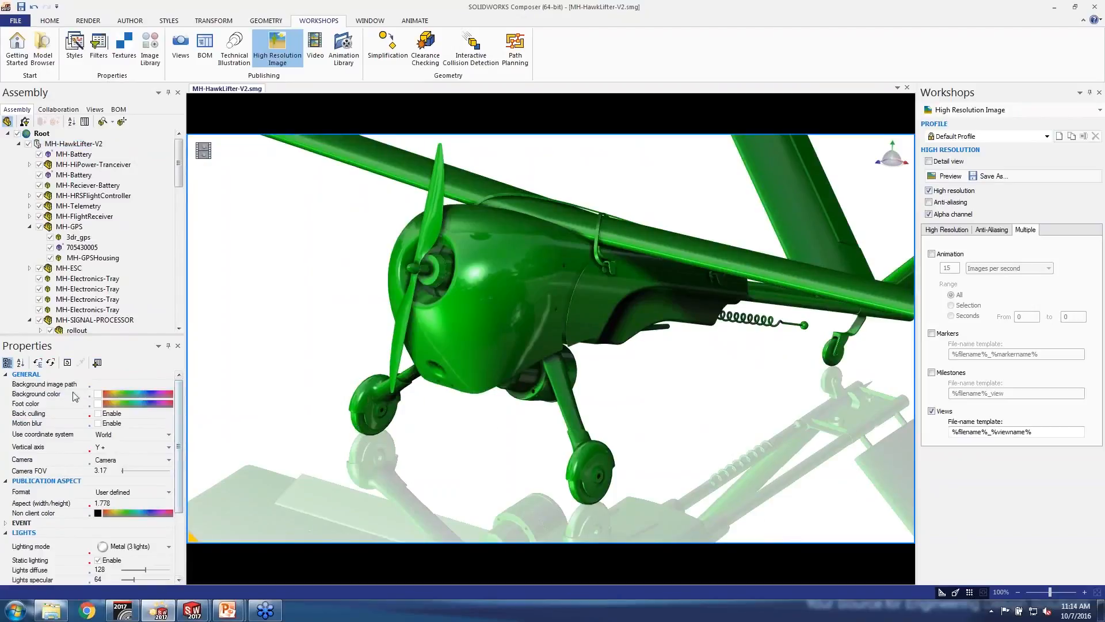
{"action": "left_click", "coordinate": [72, 144]}
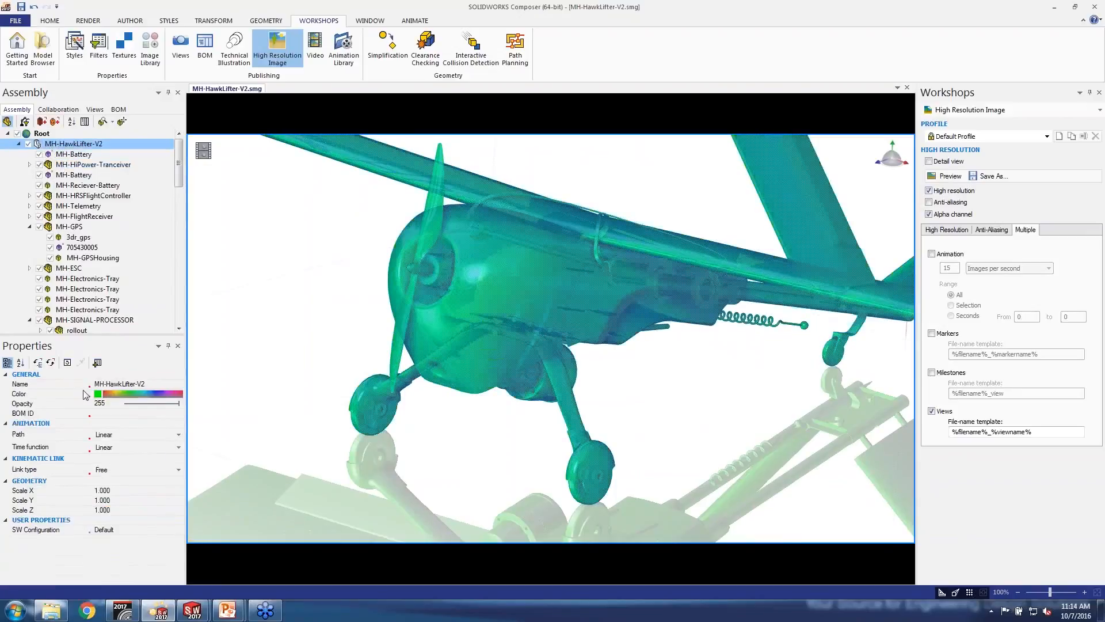
{"action": "left_click", "coordinate": [104, 394]}
{"action": "left_click", "coordinate": [118, 460]}
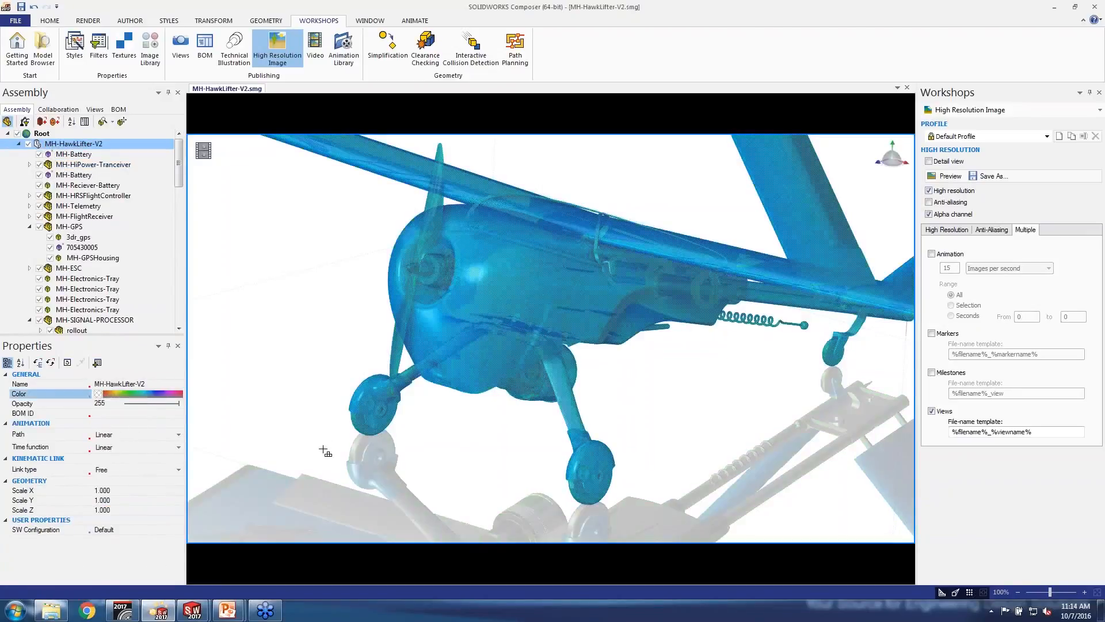
{"action": "left_click", "coordinate": [324, 451]}
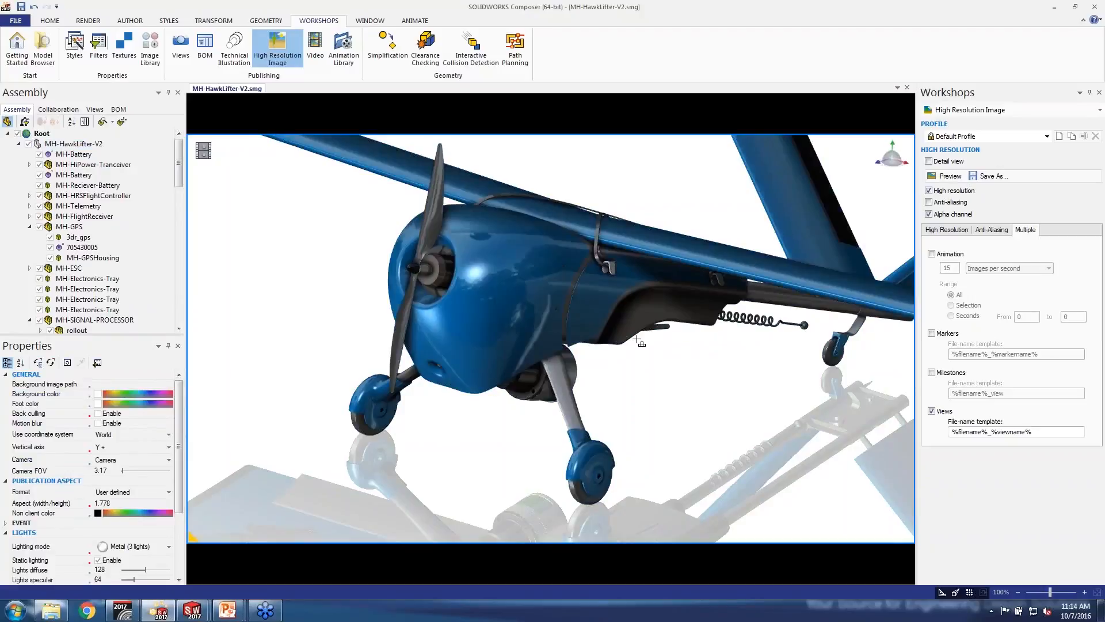
Select MH-FlightReceiver, MH-GPS, MH-Telemetry and the whole aircraft assembly in turn to examine their color properties
{"action": "left_click", "coordinate": [84, 217]}
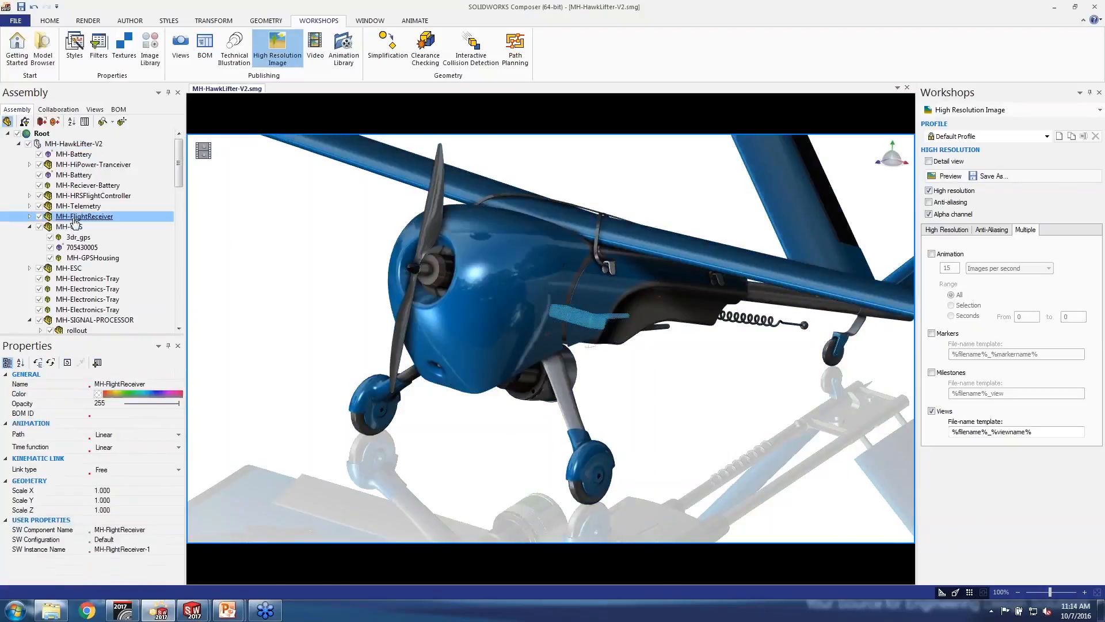
{"action": "left_click", "coordinate": [74, 144]}
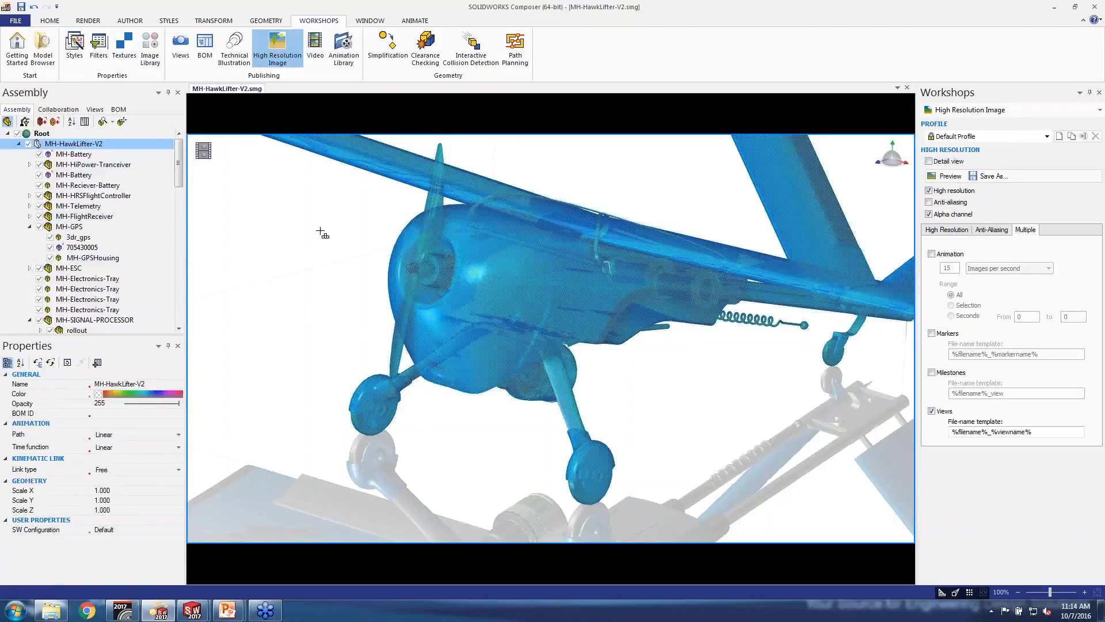
{"action": "left_click", "coordinate": [336, 231]}
{"action": "left_click", "coordinate": [69, 227]}
{"action": "left_click", "coordinate": [79, 206]}
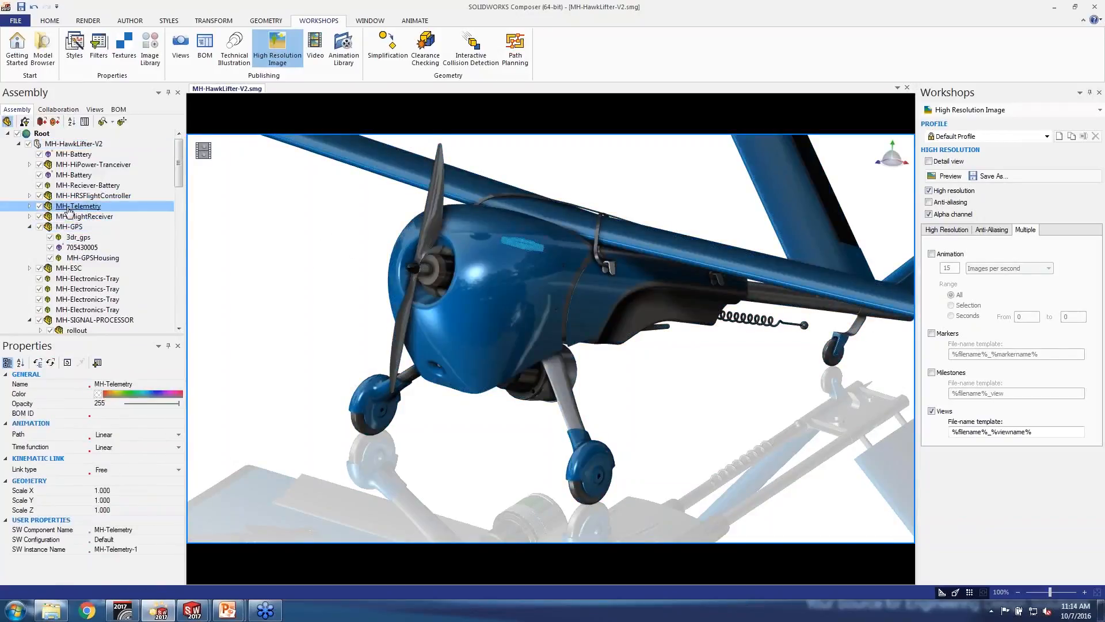
{"action": "left_click", "coordinate": [773, 189]}
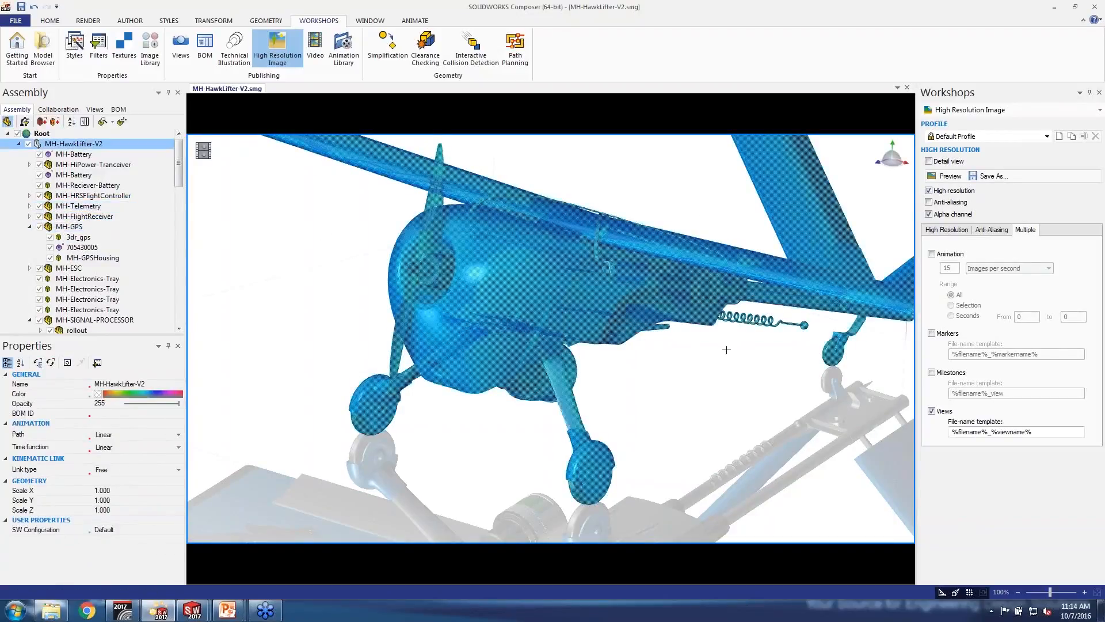
{"action": "right_click_drag", "start_coordinate": [707, 374], "coordinate": [605, 368]}
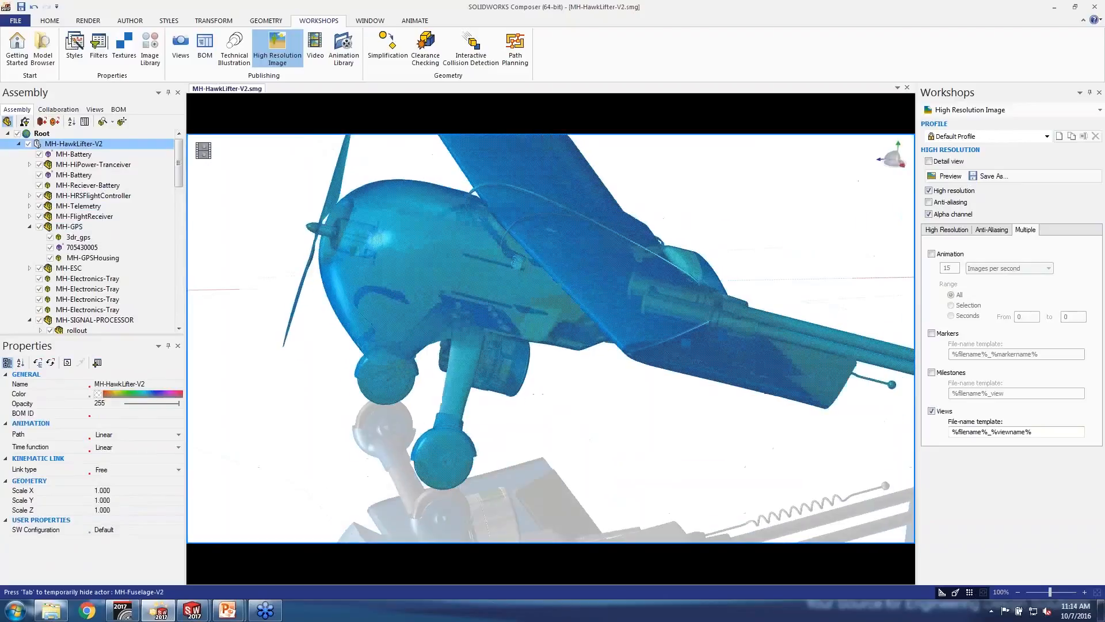
Locate the MH-LIDAR-SUB subassembly in the assembly tree and set its color to Undefined
{"action": "left_click", "coordinate": [30, 165]}
{"action": "left_click", "coordinate": [29, 258]}
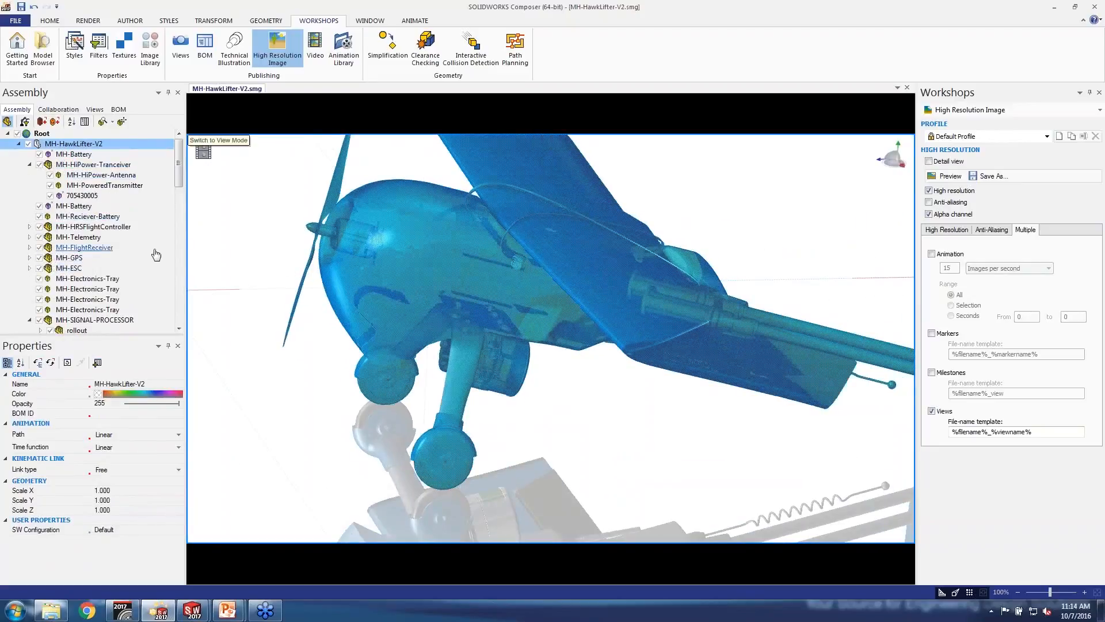
{"action": "scroll", "coordinate": [148, 255], "scroll_direction": "down", "scroll_amount": 3}
{"action": "left_click", "coordinate": [79, 289]}
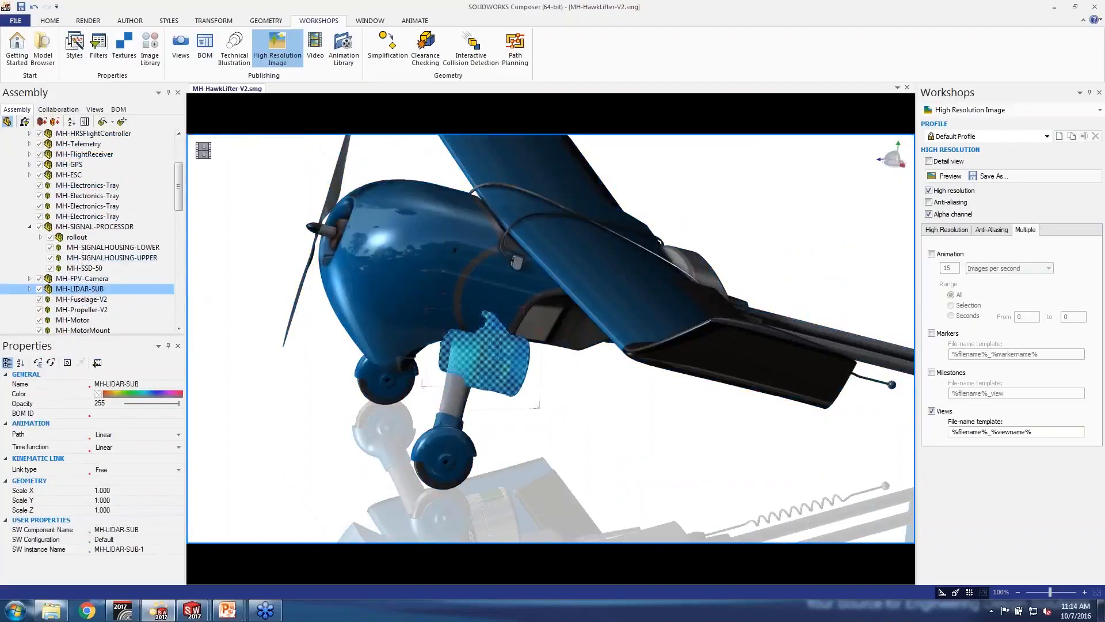
{"action": "scroll", "coordinate": [504, 332], "scroll_direction": "up", "scroll_amount": 5}
{"action": "right_click_drag", "start_coordinate": [505, 333], "coordinate": [549, 358]}
{"action": "left_click", "coordinate": [583, 415]}
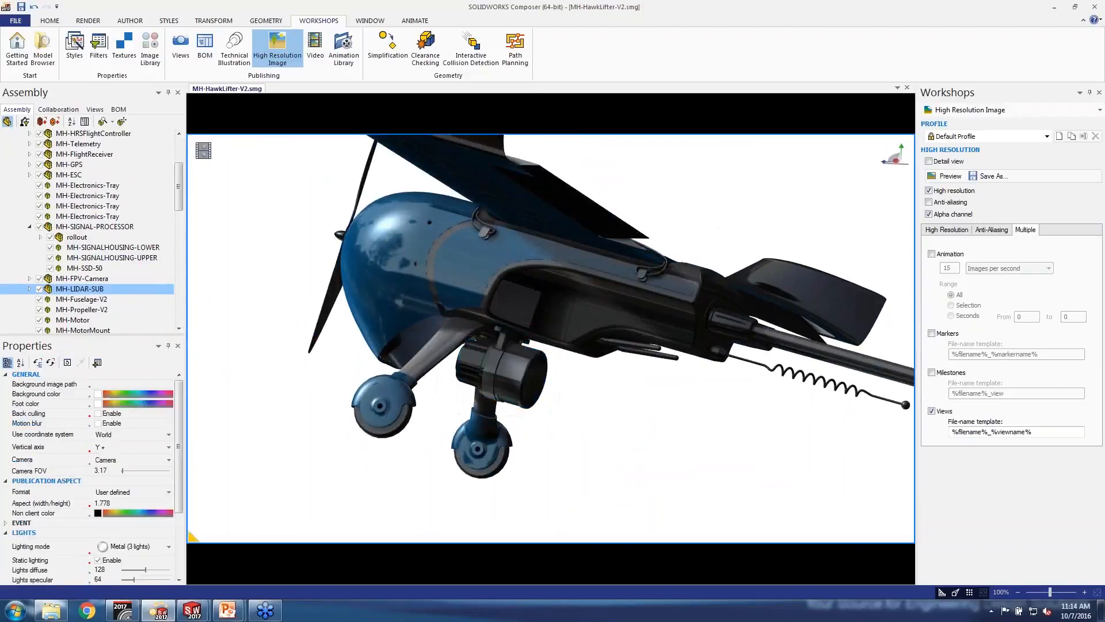
{"action": "left_click", "coordinate": [91, 289]}
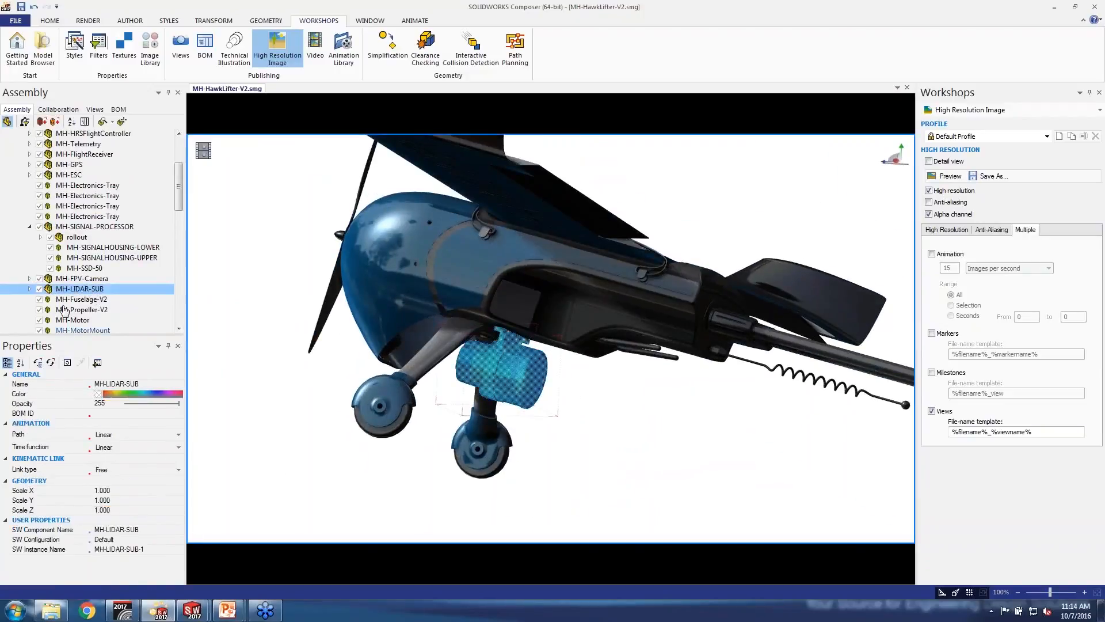
{"action": "left_click", "coordinate": [98, 394]}
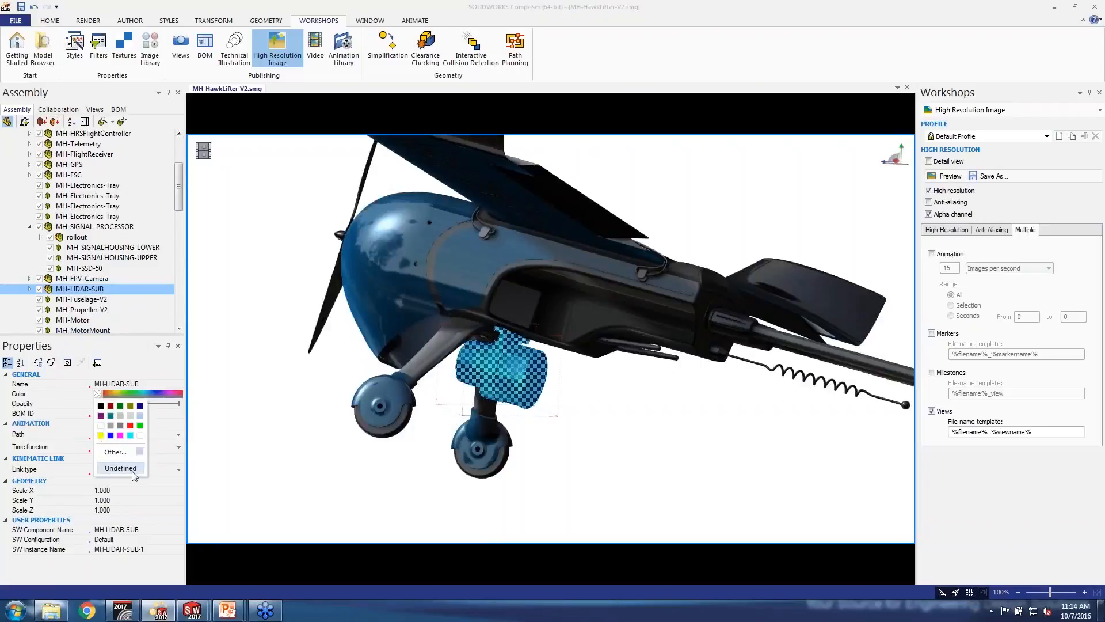
{"action": "left_click", "coordinate": [121, 468]}
{"action": "left_click", "coordinate": [604, 488]}
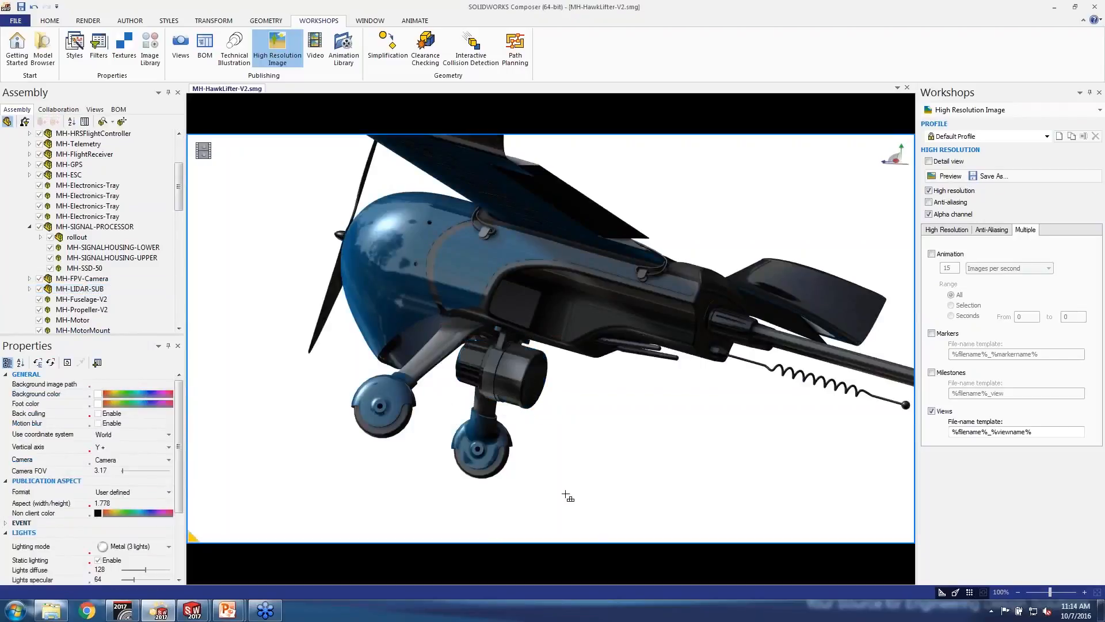
Set the color of the MH-LIDAR-SUB subassembly beneath the fuselage to red
{"action": "left_click", "coordinate": [521, 361]}
{"action": "left_click", "coordinate": [99, 394]}
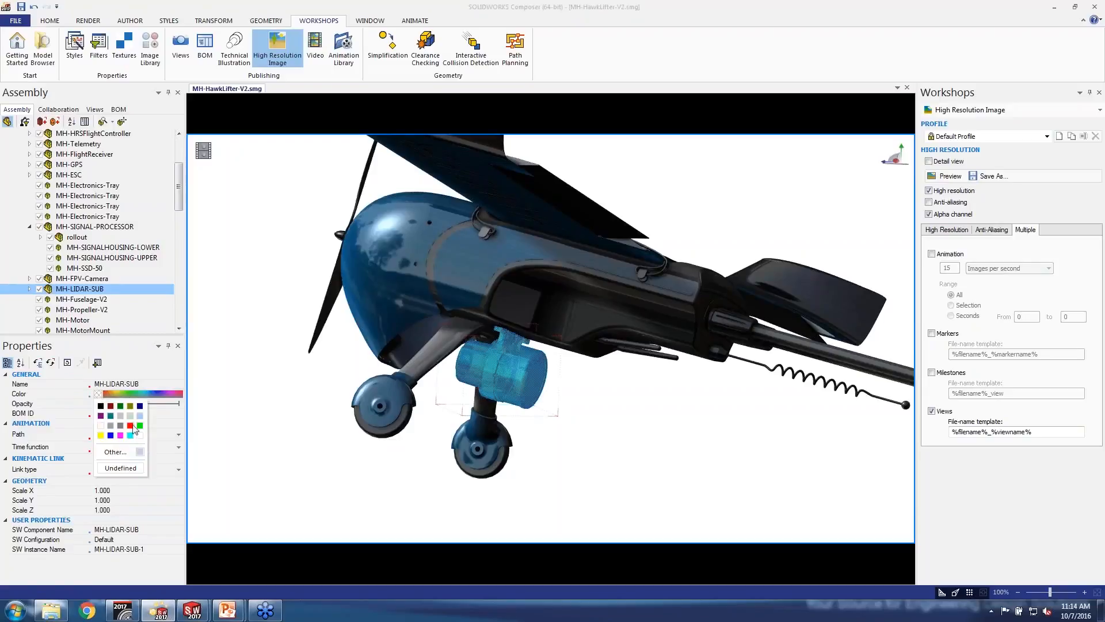
{"action": "left_click", "coordinate": [139, 430]}
{"action": "left_click", "coordinate": [433, 503]}
{"action": "right_click_drag", "start_coordinate": [546, 448], "coordinate": [565, 472]}
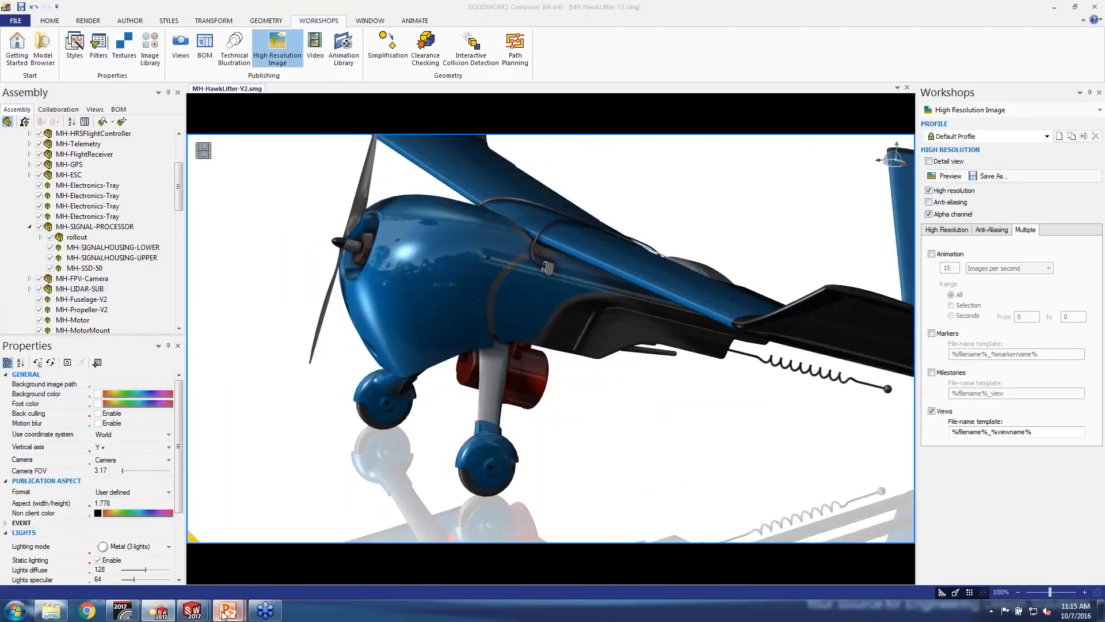
Switch to the PowerPoint slide show on what's new in SOLIDWORKS Composer 2017
{"action": "mouse_move", "coordinate": [226, 612]}
{"action": "left_click", "coordinate": [297, 571]}
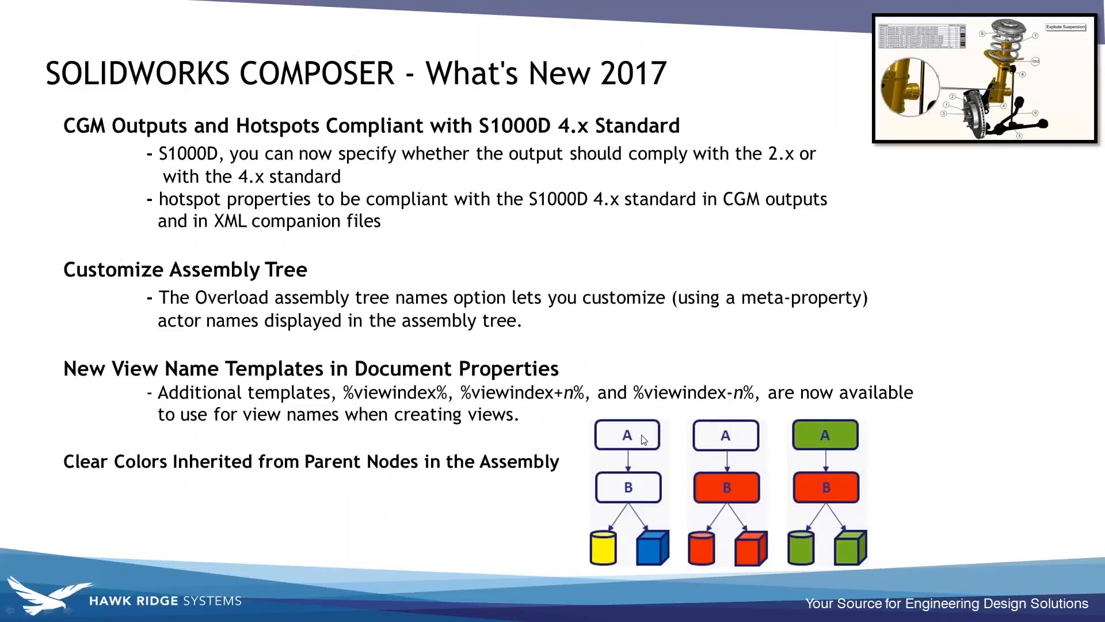
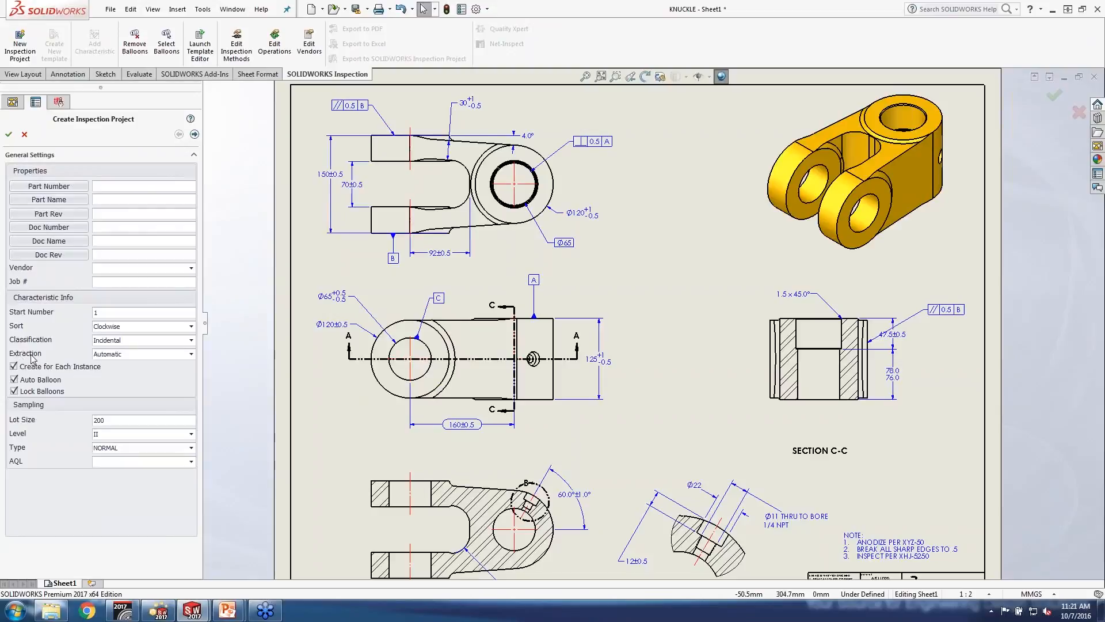
Create the KNUCKLE drawing's inspection project with Manual extraction and Lock Balloons enabled
{"action": "left_click", "coordinate": [137, 354]}
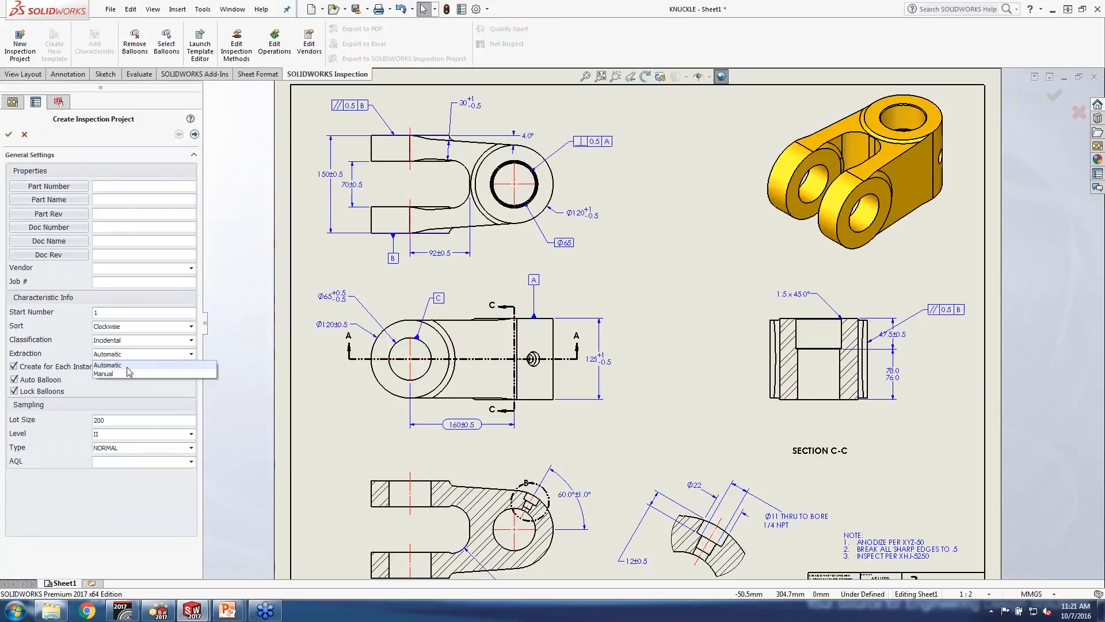
{"action": "left_click", "coordinate": [128, 373]}
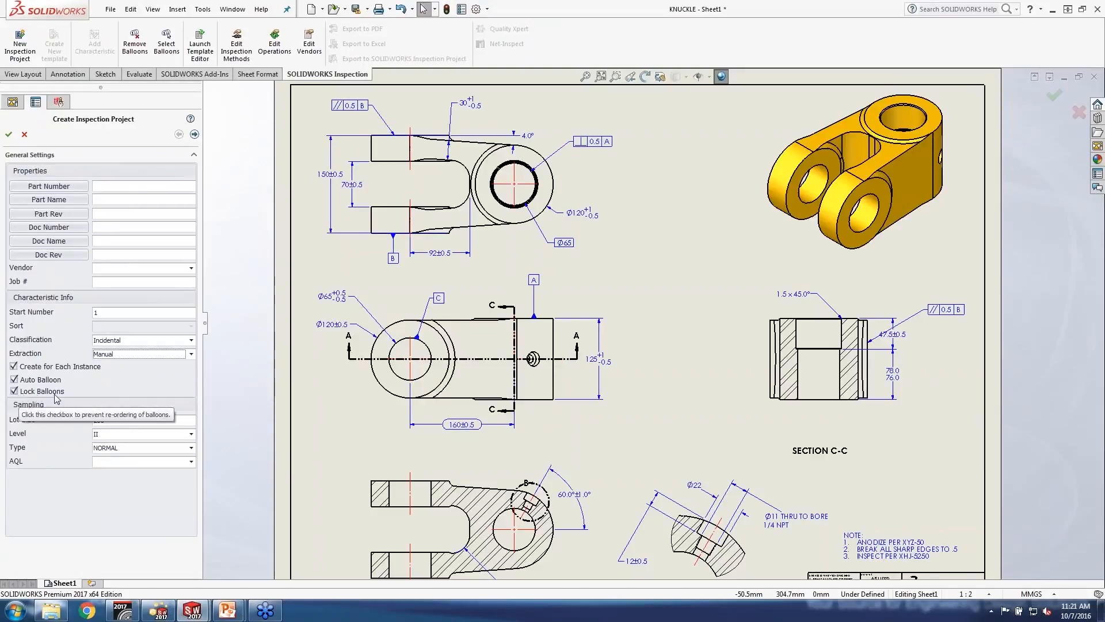
{"action": "left_click", "coordinate": [14, 392]}
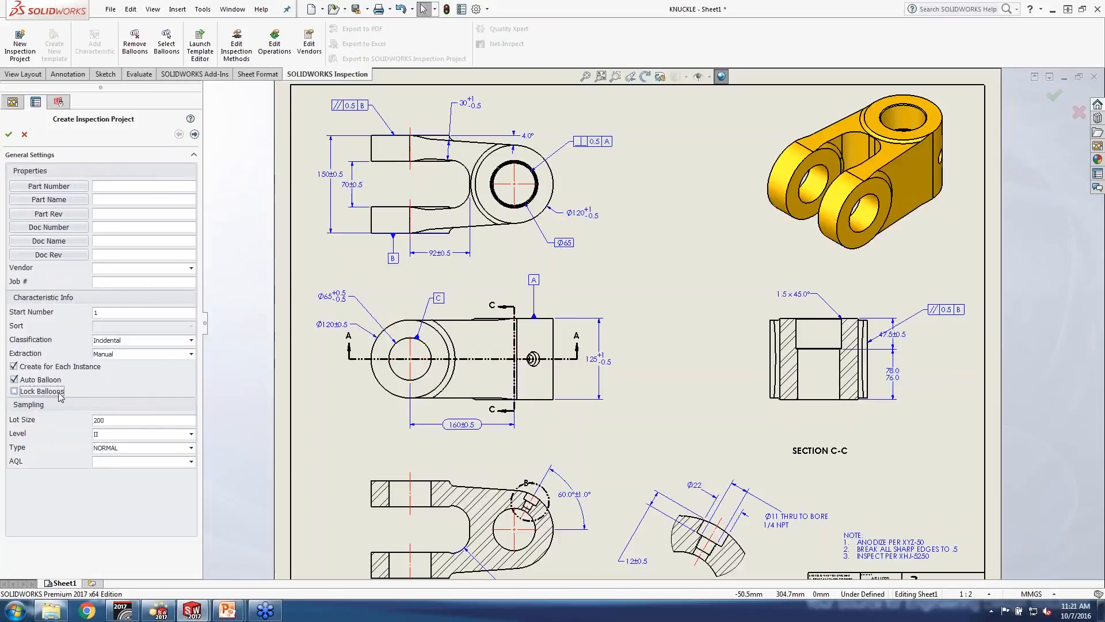
{"action": "left_click", "coordinate": [14, 391]}
{"action": "left_click", "coordinate": [9, 136]}
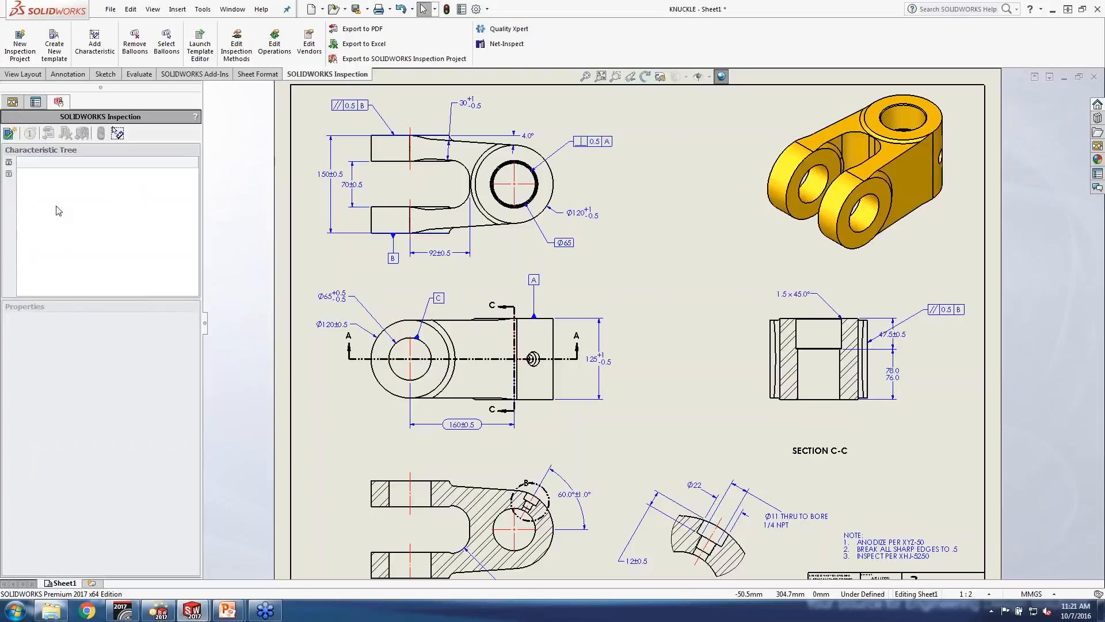
Add the 150±0.5 and 70±0.5 dimensions as inspection characteristics, then reopen and accept the inspection project settings
{"action": "left_click", "coordinate": [97, 46]}
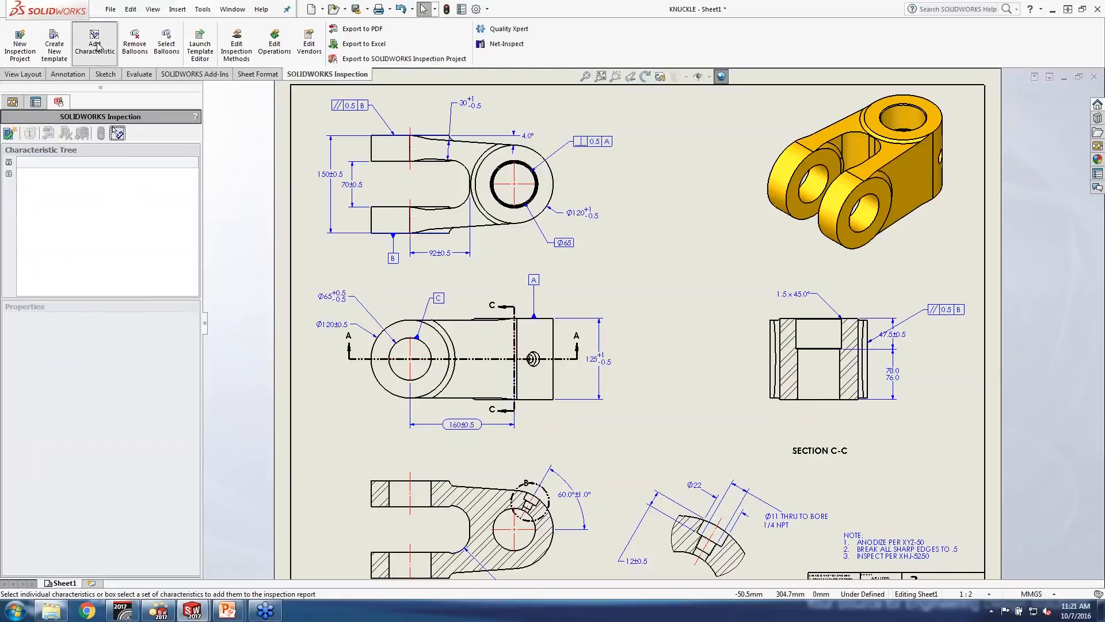
{"action": "left_click", "coordinate": [333, 175]}
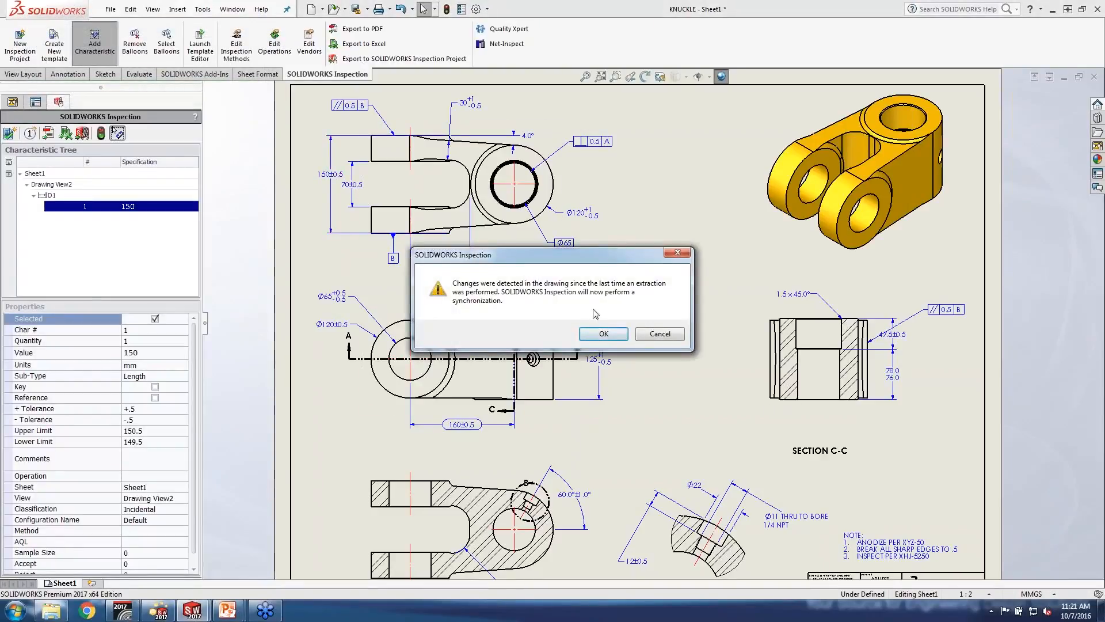
{"action": "left_click", "coordinate": [659, 334]}
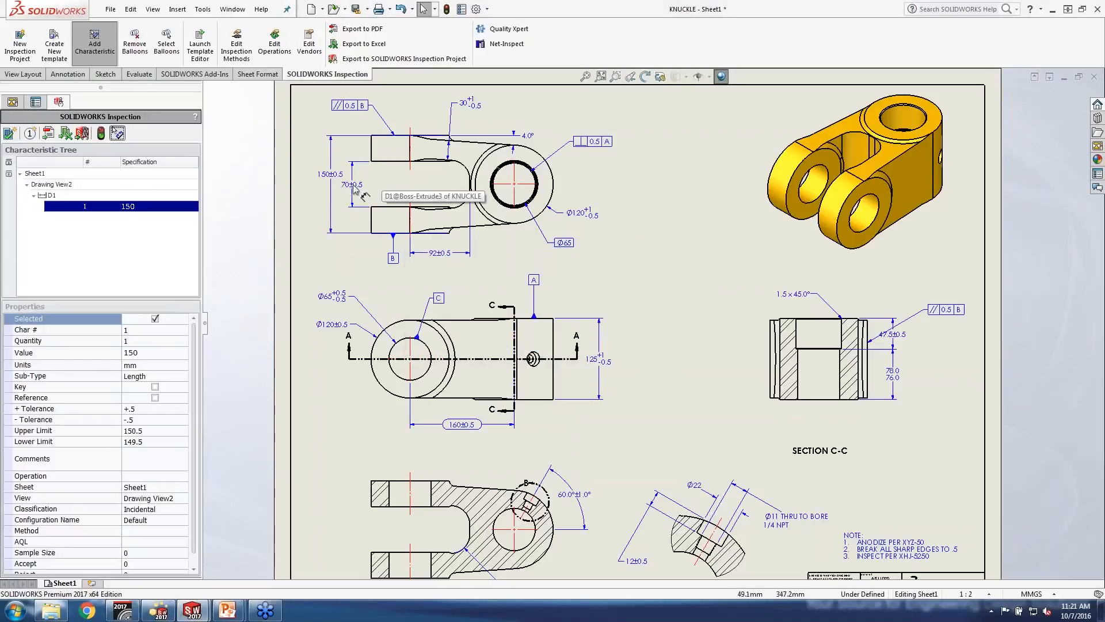
{"action": "left_click", "coordinate": [358, 187]}
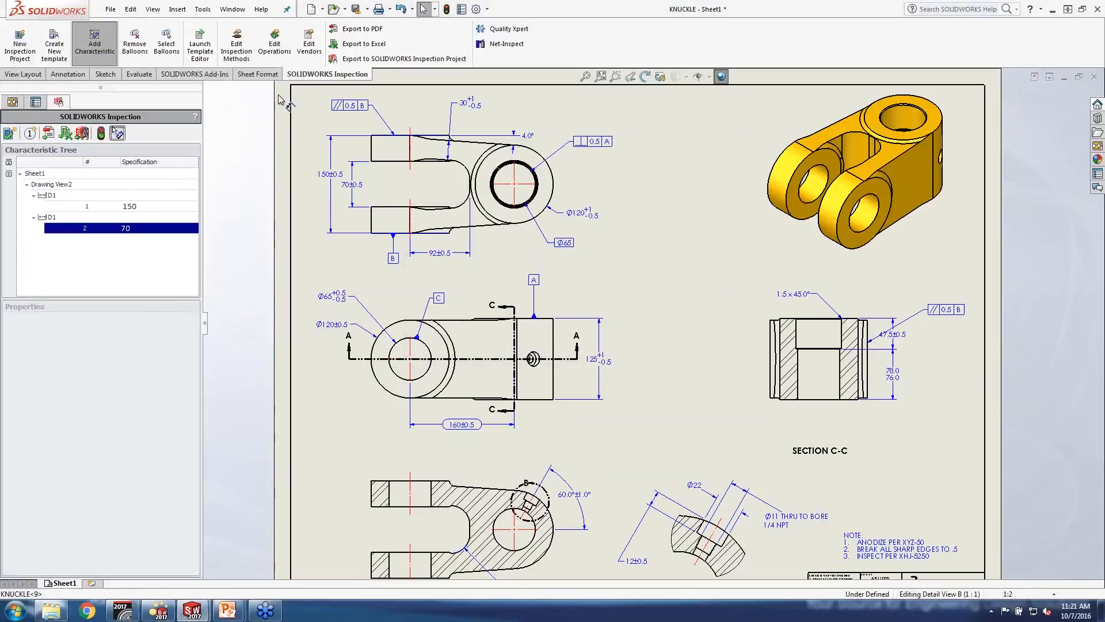
{"action": "left_click", "coordinate": [604, 333]}
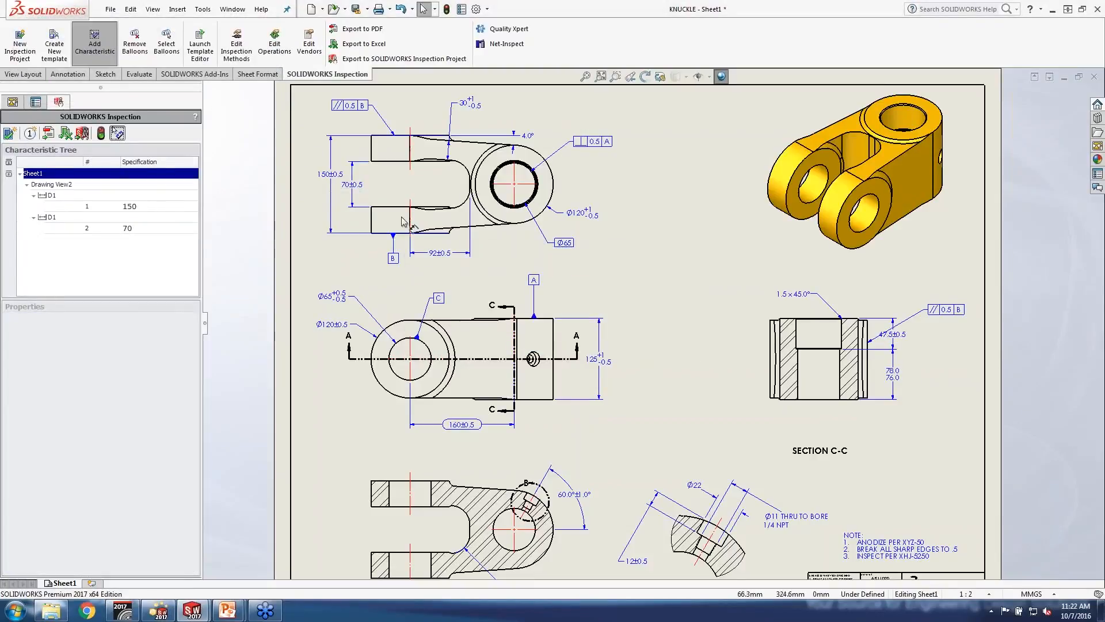
{"action": "left_click", "coordinate": [9, 134]}
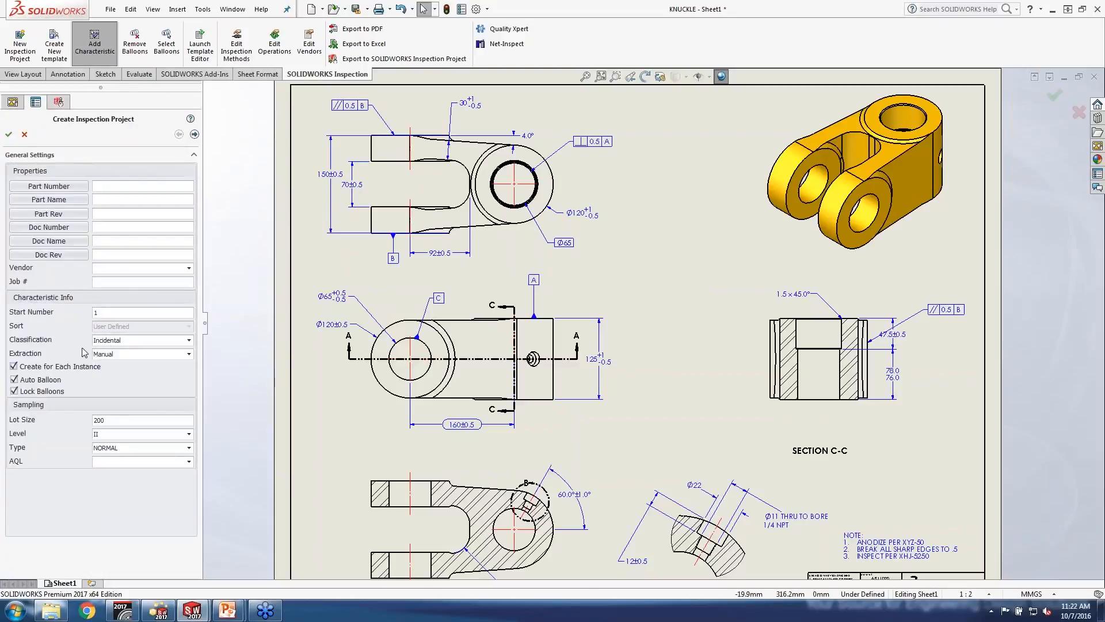
{"action": "left_click", "coordinate": [8, 134]}
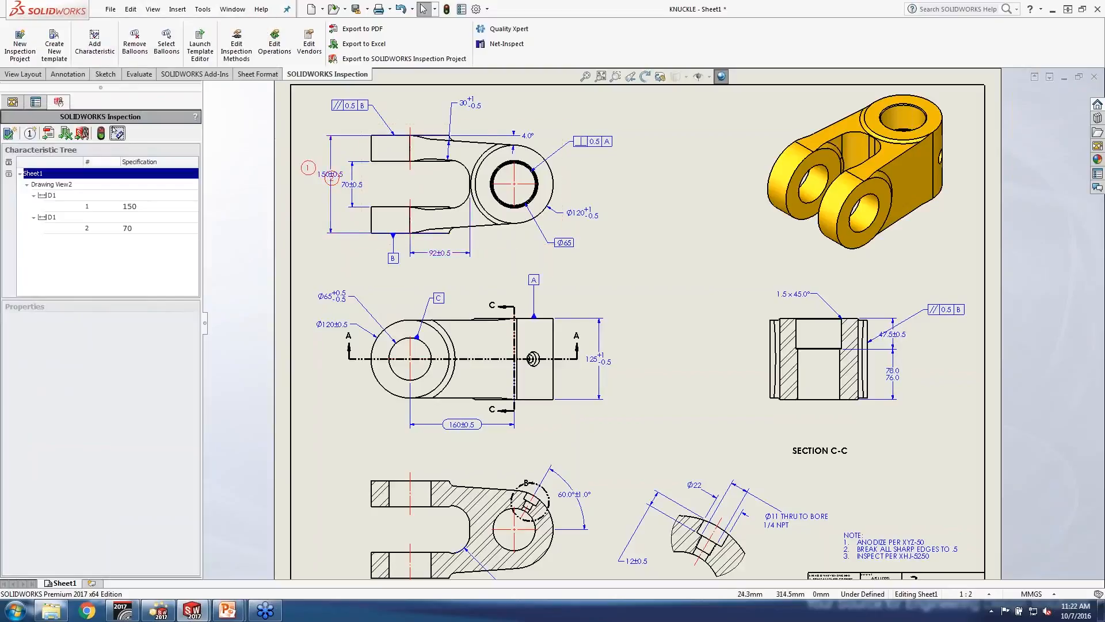
Add the Ø120, 125, Ø22, 60° and 92±0.5 dimensions as inspection characteristics
{"action": "left_click", "coordinate": [94, 43]}
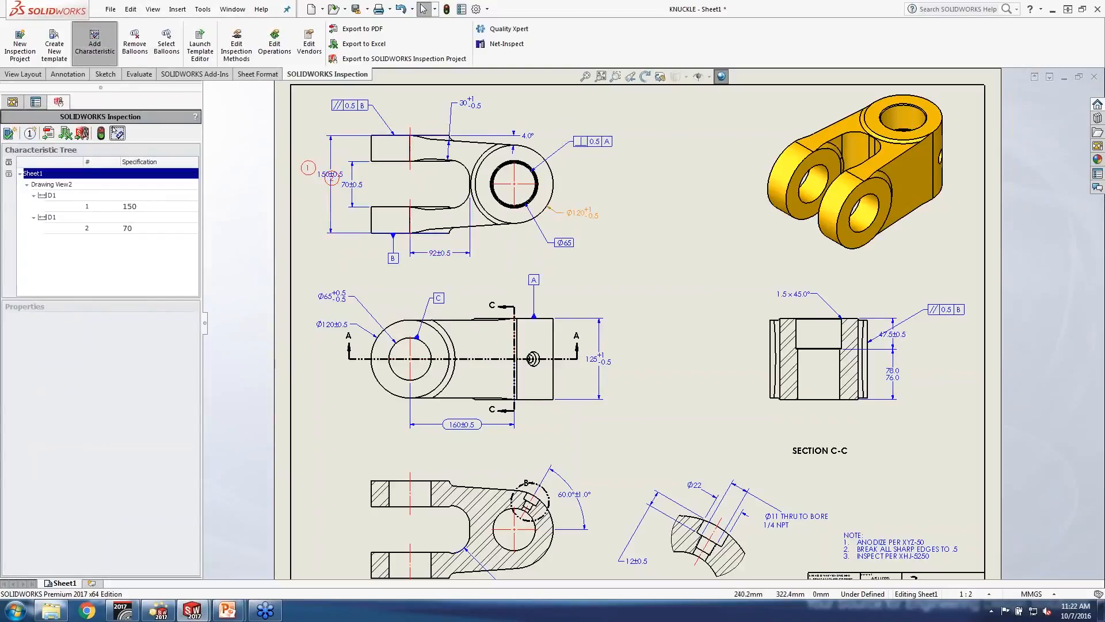
{"action": "left_click", "coordinate": [588, 215]}
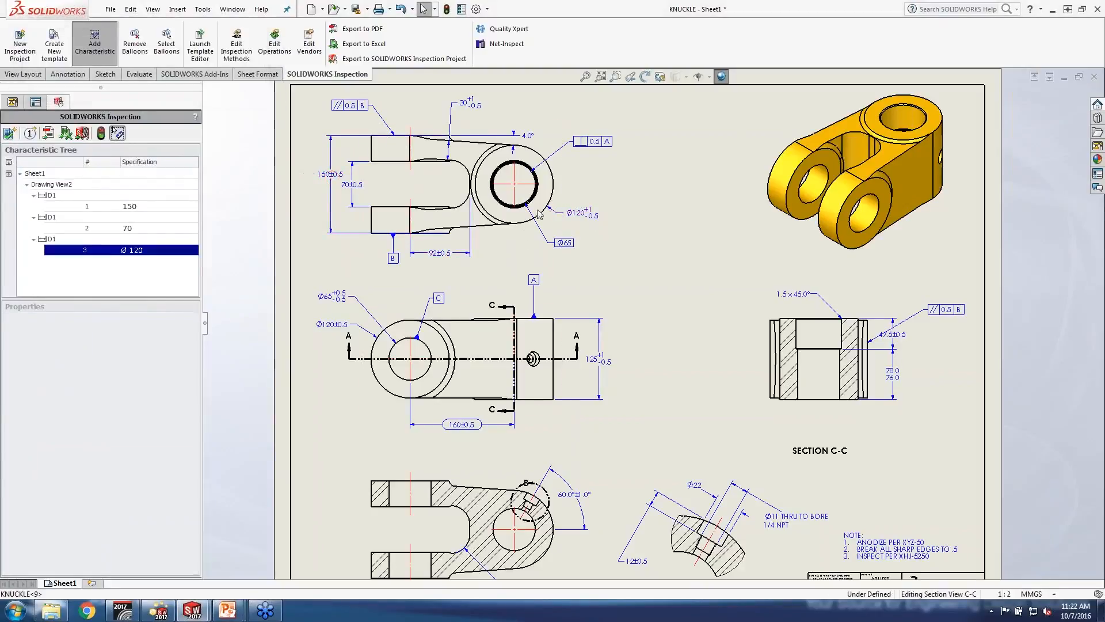
{"action": "left_click", "coordinate": [605, 364]}
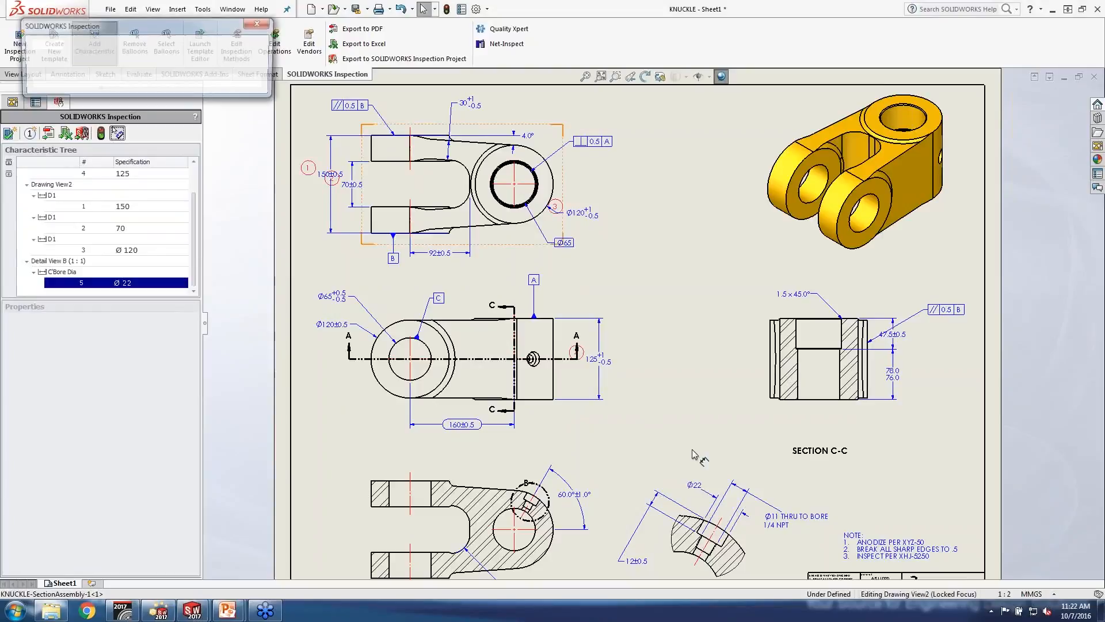
{"action": "left_click", "coordinate": [575, 493]}
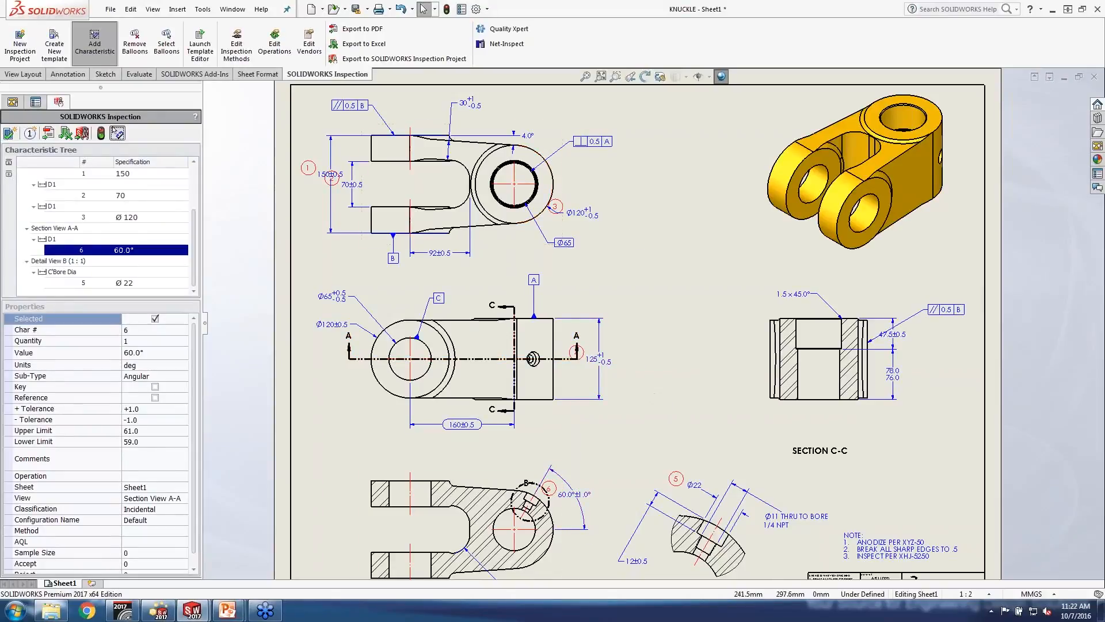
{"action": "left_click", "coordinate": [445, 265]}
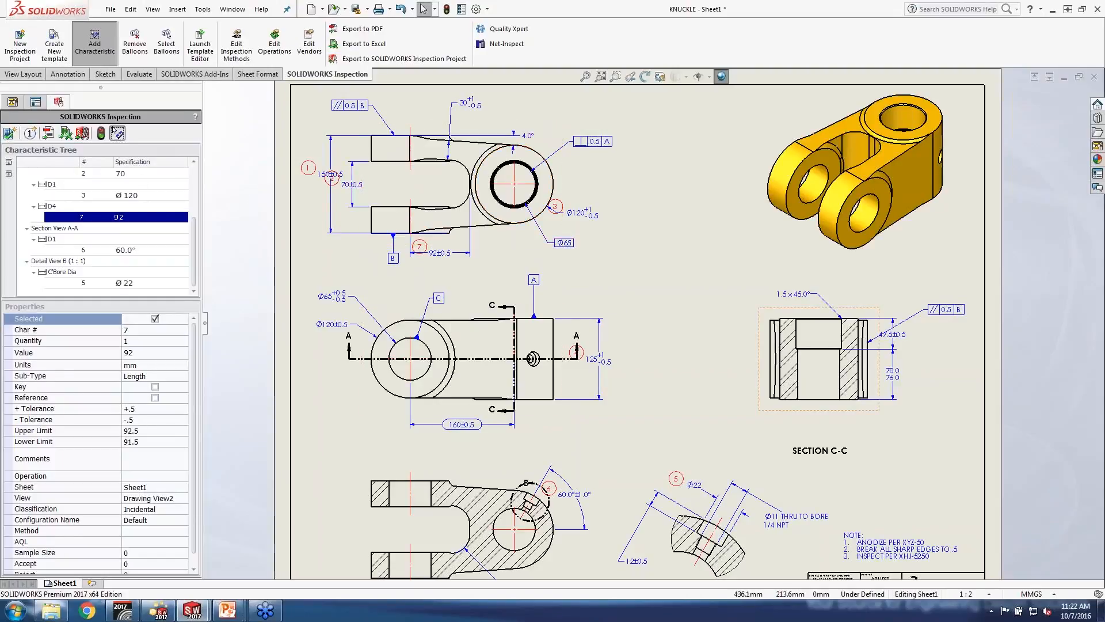
Add the 1.5 x 45.0° chamfer in Section C-C and the middle-left view's Ø65 and Ø120±0.5 dimensions as inspection characteristics
{"action": "left_click", "coordinate": [801, 295]}
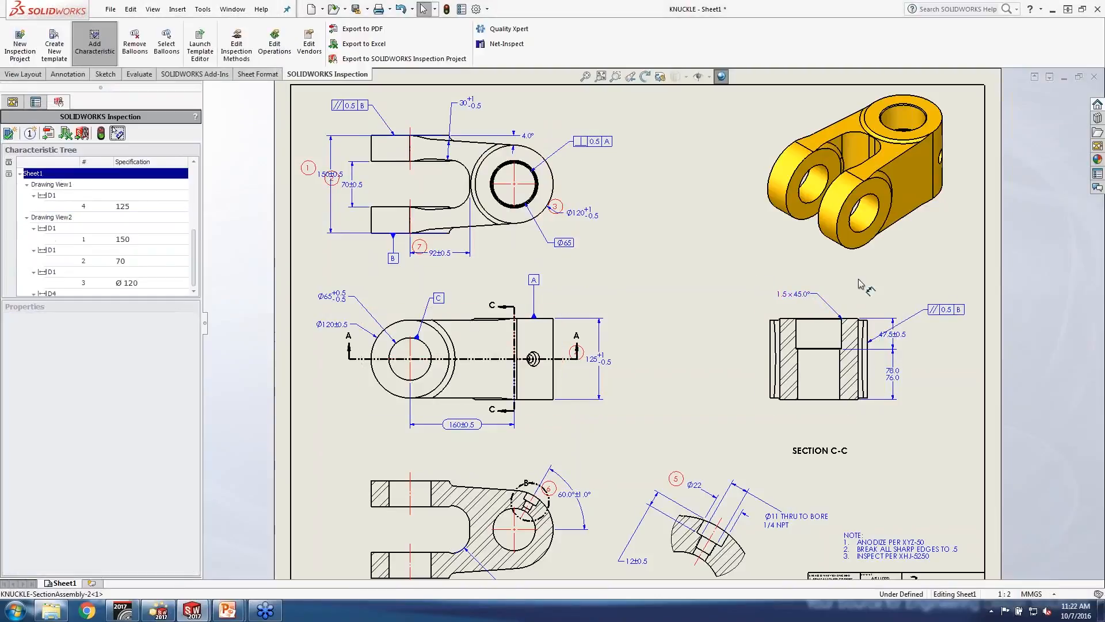
{"action": "left_click", "coordinate": [338, 297]}
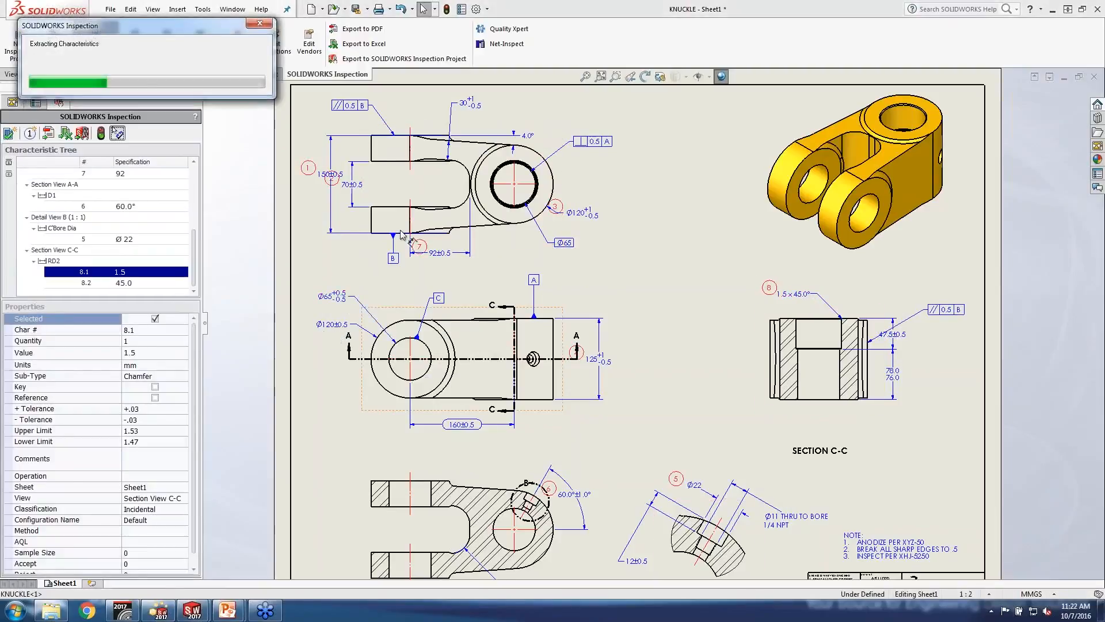
{"action": "left_click", "coordinate": [327, 323]}
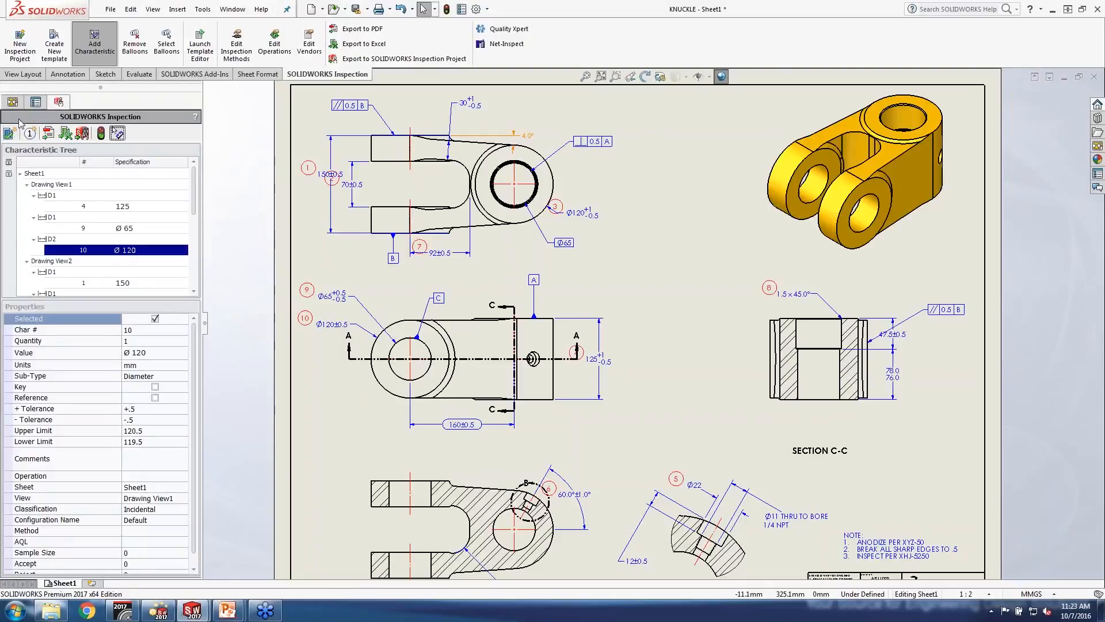
Change the regular balloon shape to VDA in the ballooning settings and apply it to the drawing
{"action": "left_click", "coordinate": [29, 133]}
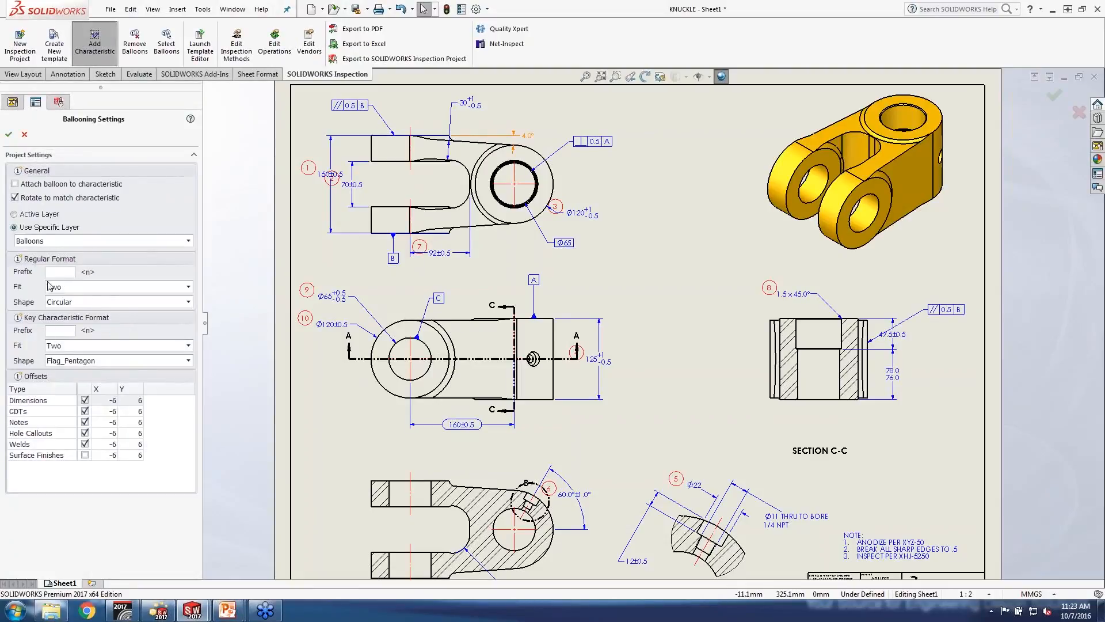
{"action": "left_click", "coordinate": [101, 304]}
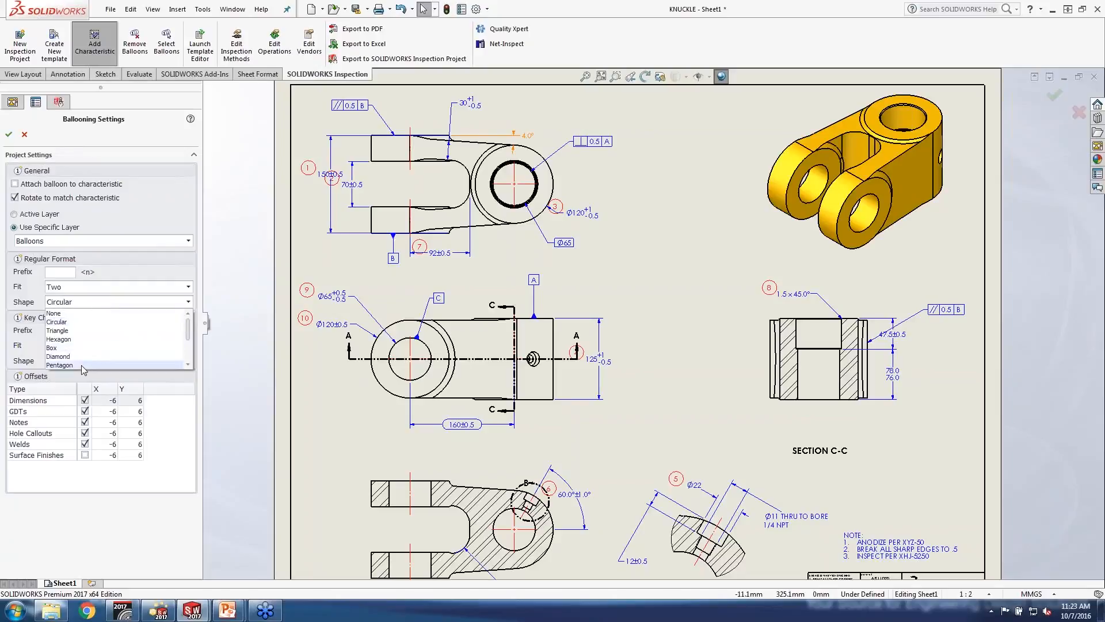
{"action": "scroll", "coordinate": [101, 358], "scroll_direction": "down", "scroll_amount": 1}
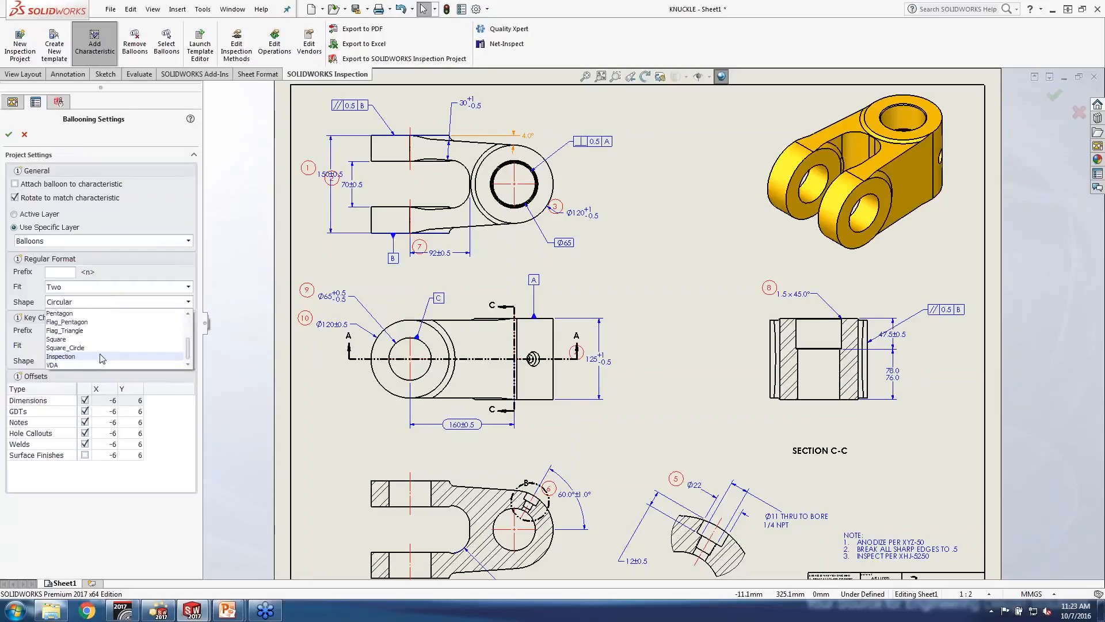
{"action": "left_click", "coordinate": [64, 365]}
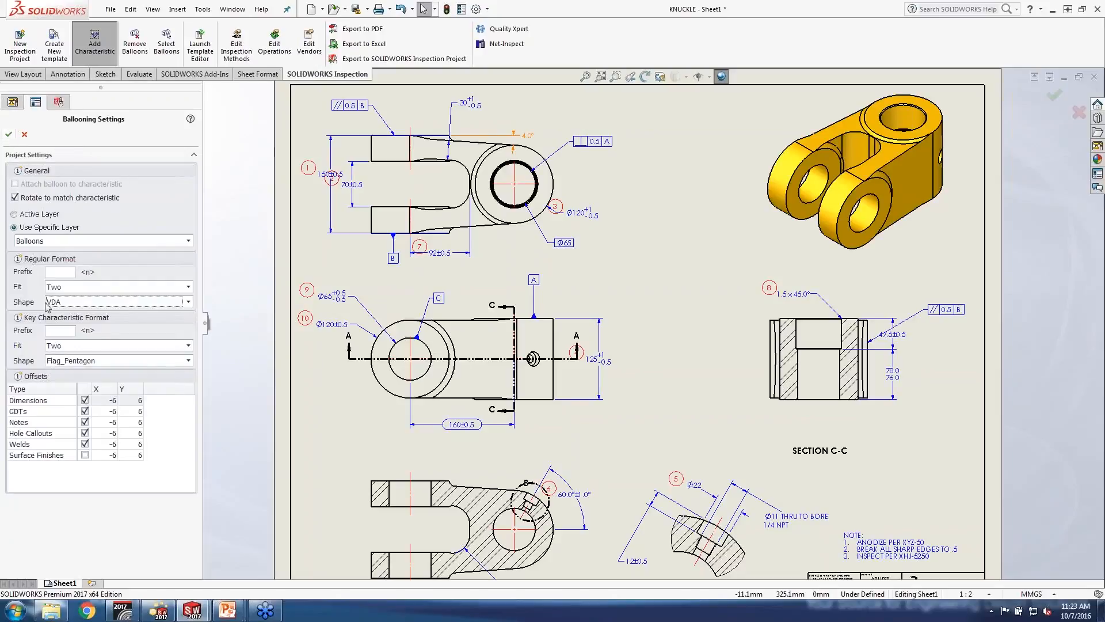
{"action": "left_click", "coordinate": [8, 136]}
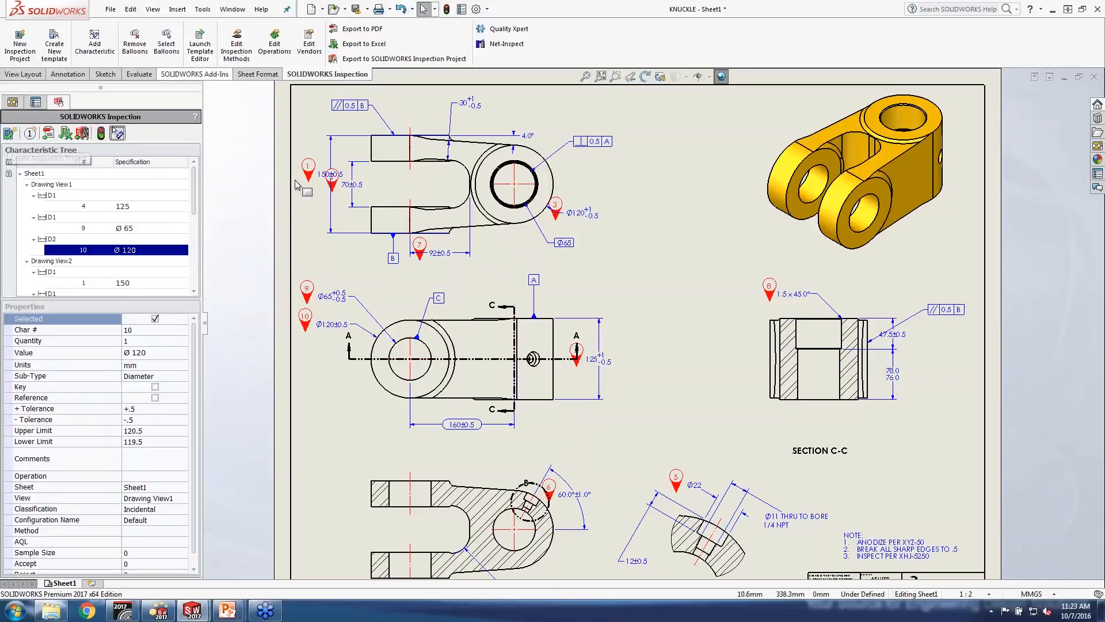
Try to move the number inside balloon 2's block near the 70±0.5 dimension, and undo the move
{"action": "scroll", "coordinate": [325, 179], "scroll_direction": "down", "scroll_amount": 3}
{"action": "scroll", "coordinate": [352, 192], "scroll_direction": "down", "scroll_amount": 3}
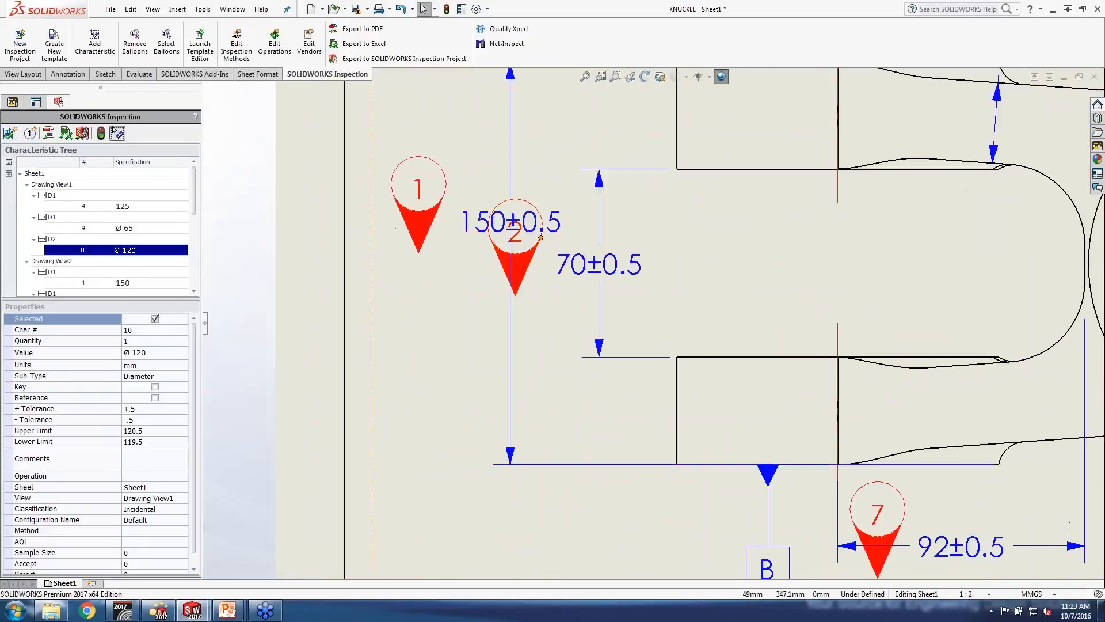
{"action": "left_click", "coordinate": [527, 204]}
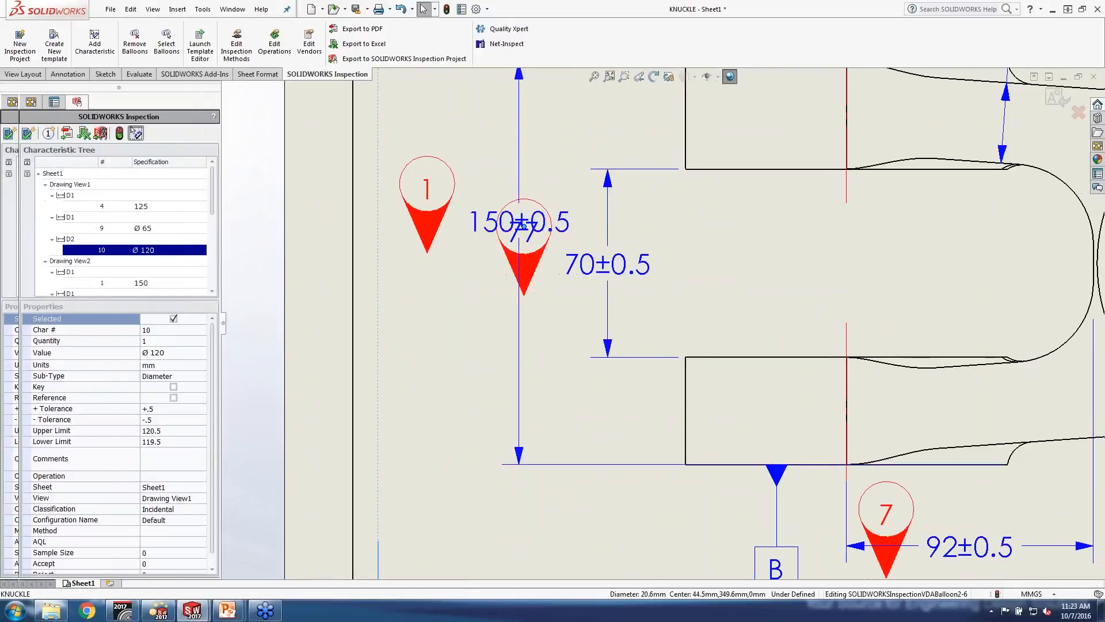
{"action": "left_click_drag", "start_coordinate": [537, 248], "coordinate": [547, 283]}
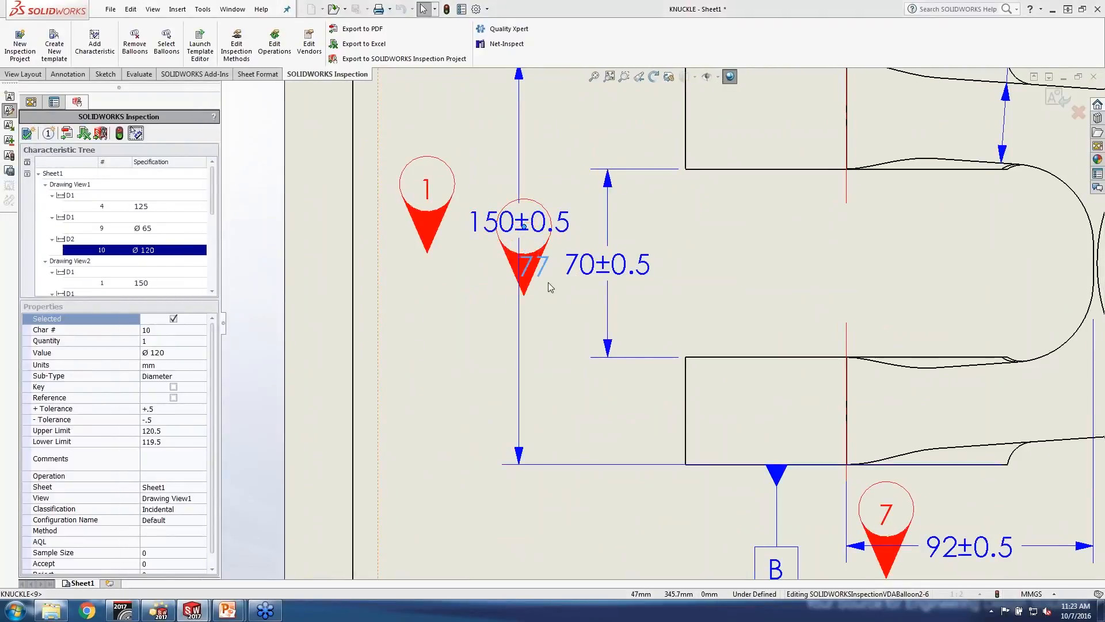
{"action": "key", "text": "ctrl+z"}
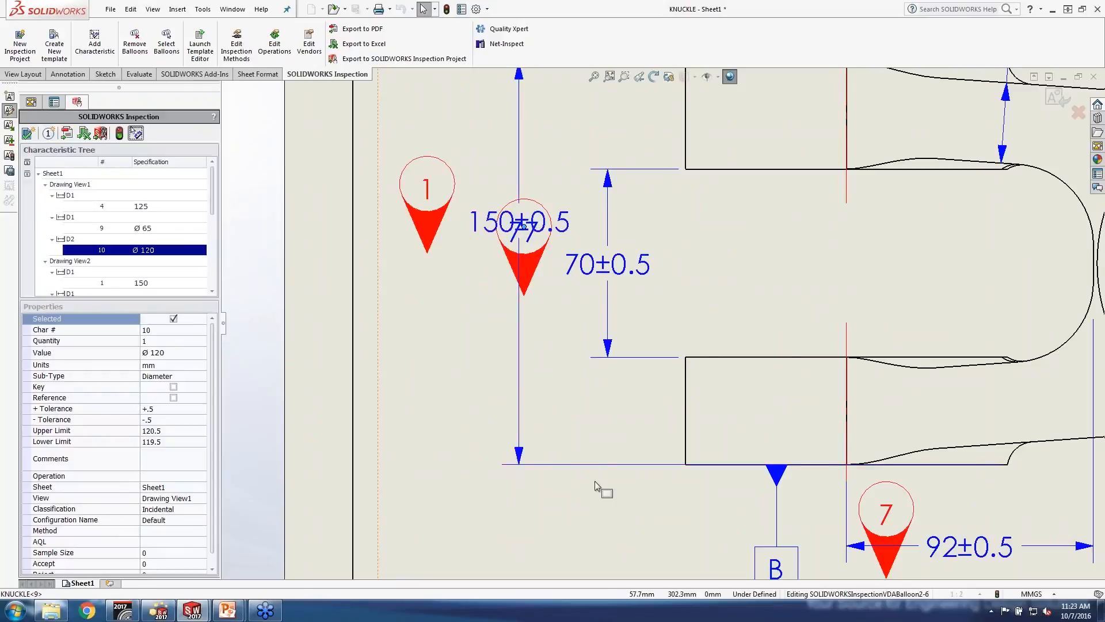
{"action": "scroll", "coordinate": [597, 512], "scroll_direction": "up", "scroll_amount": 8}
{"action": "scroll", "coordinate": [598, 524], "scroll_direction": "down", "scroll_amount": 2}
{"action": "scroll", "coordinate": [599, 296], "scroll_direction": "down", "scroll_amount": 5}
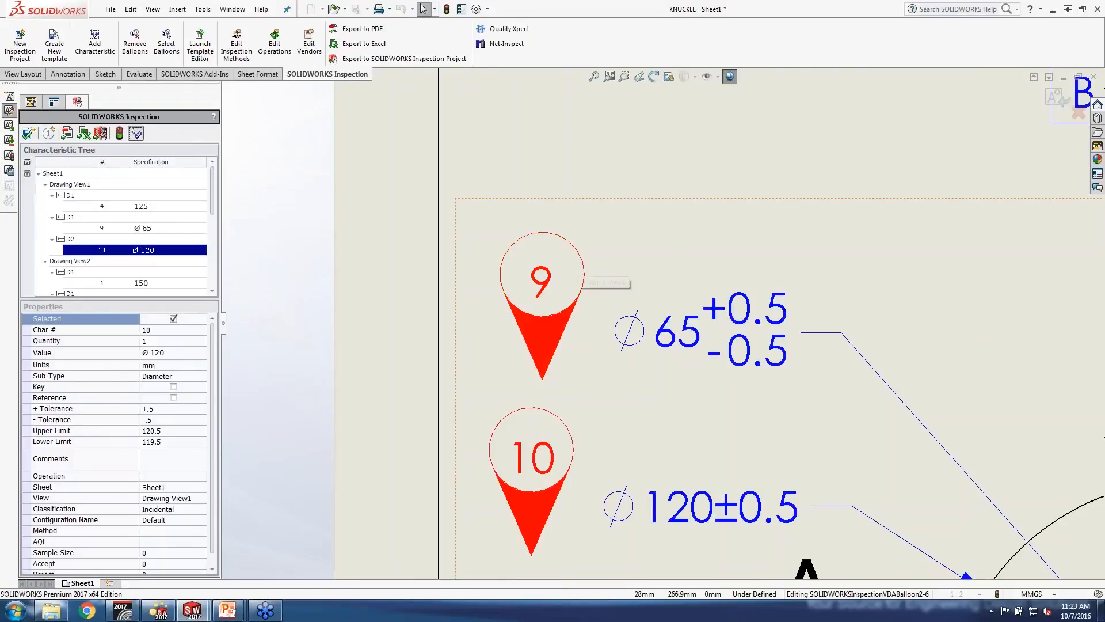
{"action": "key", "text": "Escape"}
{"action": "left_click", "coordinate": [632, 307]}
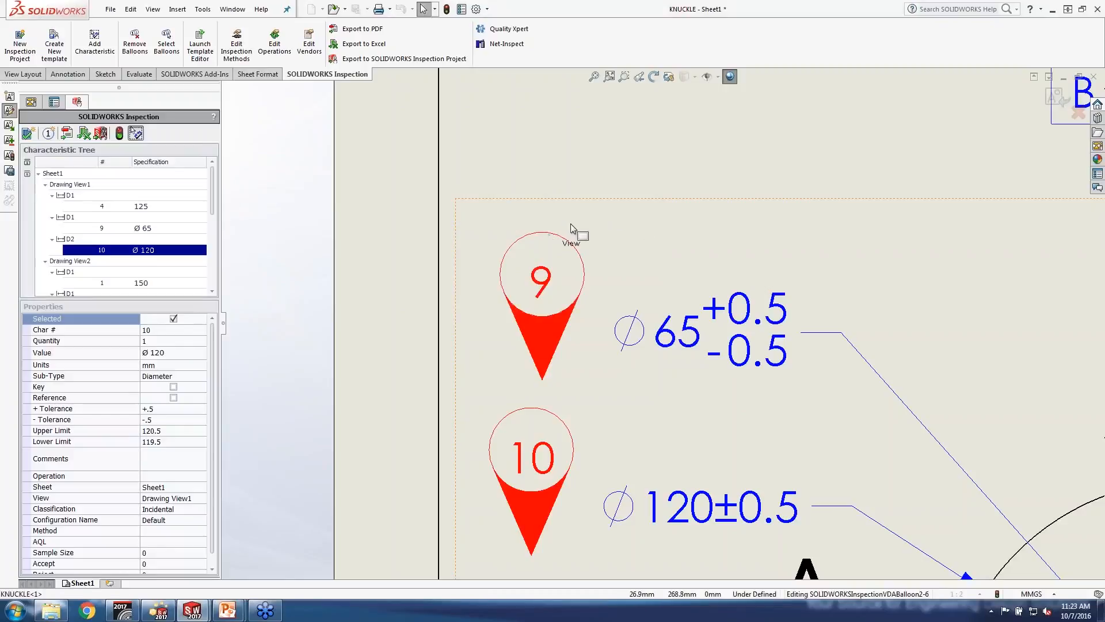
{"action": "key", "text": "Escape"}
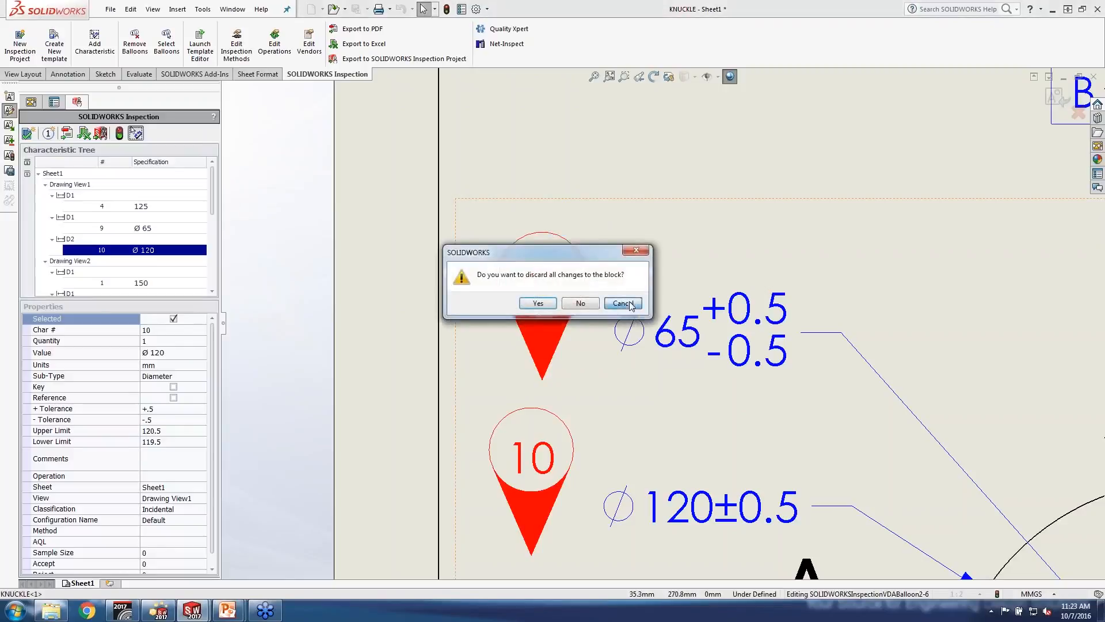
{"action": "left_click", "coordinate": [631, 305]}
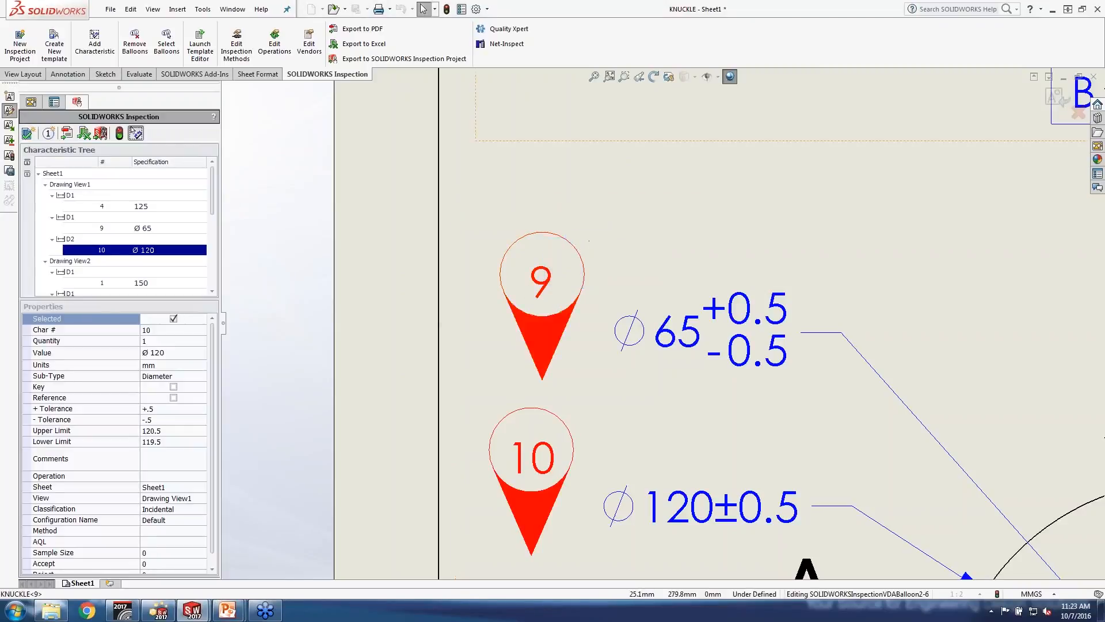
Try to move balloon 7 at the 92±0.5 dimension while the balloon block is open for editing
{"action": "scroll", "coordinate": [835, 353], "scroll_direction": "up", "scroll_amount": 5}
{"action": "scroll", "coordinate": [707, 221], "scroll_direction": "down", "scroll_amount": 4}
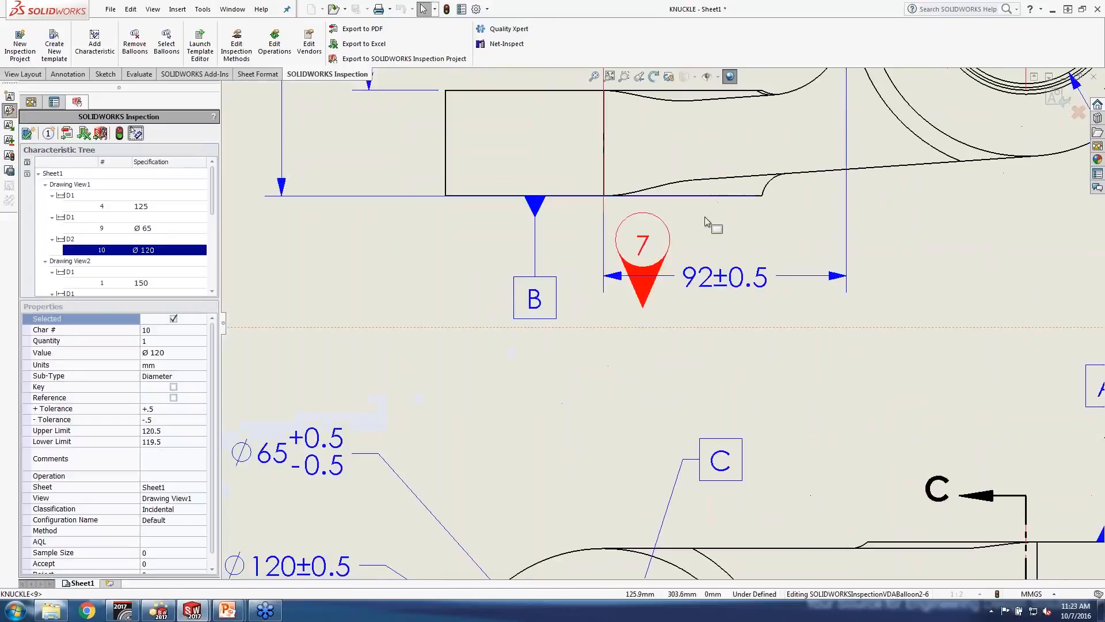
{"action": "left_click_drag", "start_coordinate": [661, 223], "coordinate": [695, 255]}
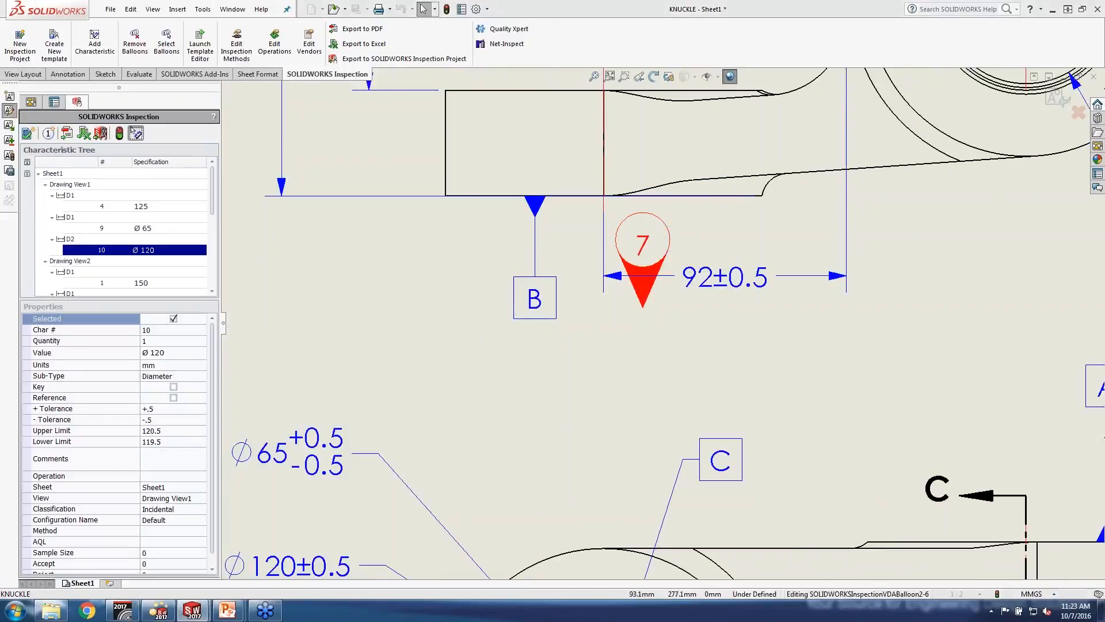
{"action": "left_click", "coordinate": [9, 110]}
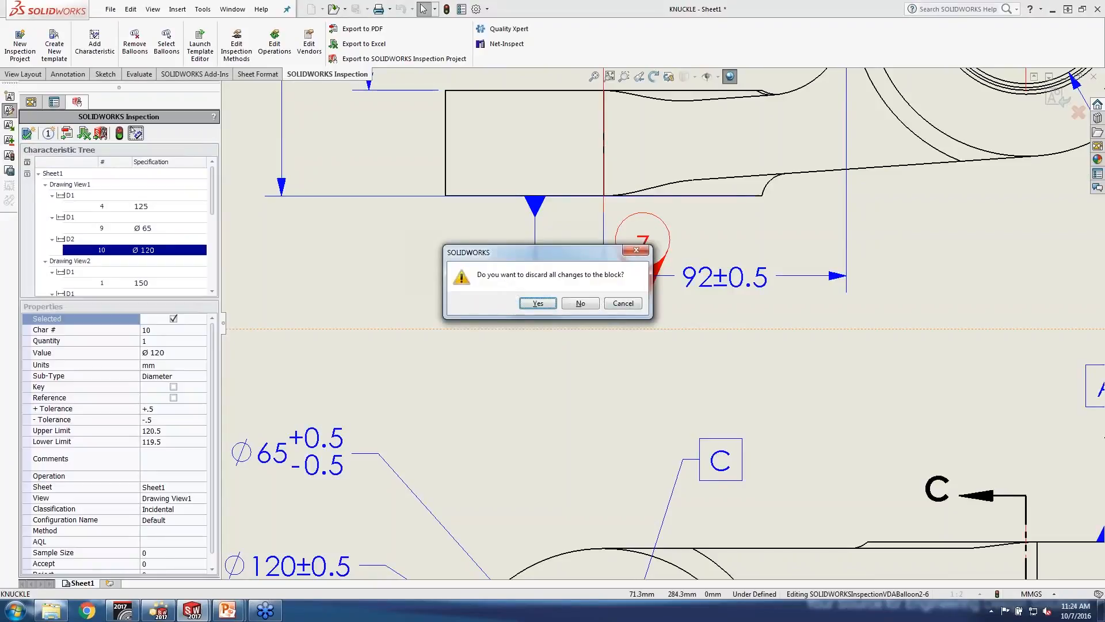
{"action": "left_click", "coordinate": [623, 304]}
{"action": "scroll", "coordinate": [456, 449], "scroll_direction": "up", "scroll_amount": 3}
{"action": "scroll", "coordinate": [452, 455], "scroll_direction": "down", "scroll_amount": 2}
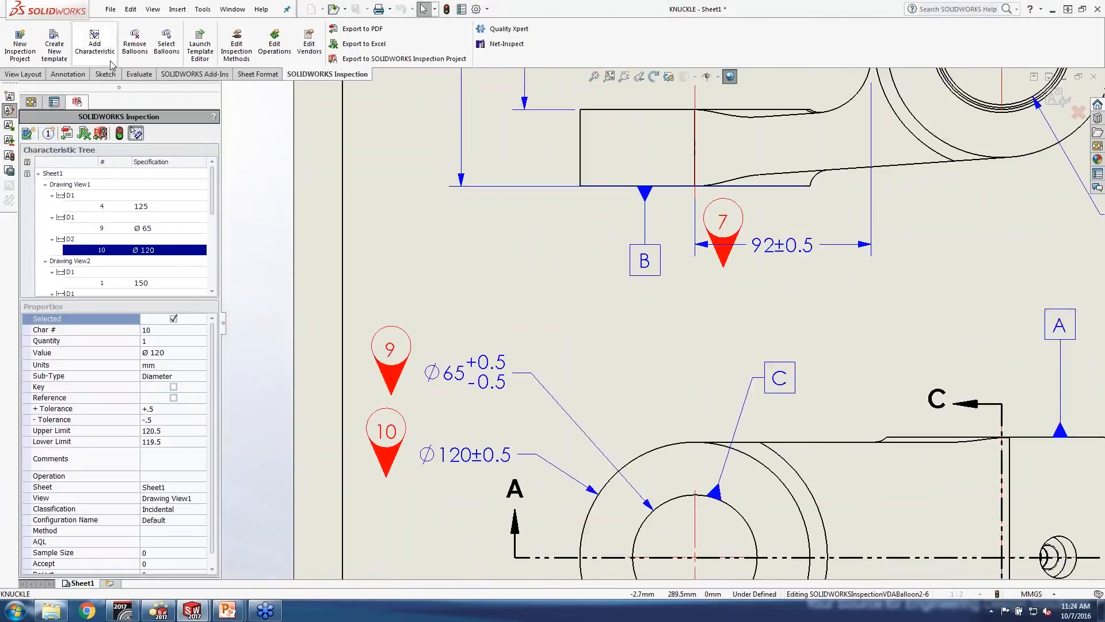
Leave the balloon block editing and discard all changes to the block
{"action": "key", "text": "Escape"}
{"action": "key", "text": "Escape"}
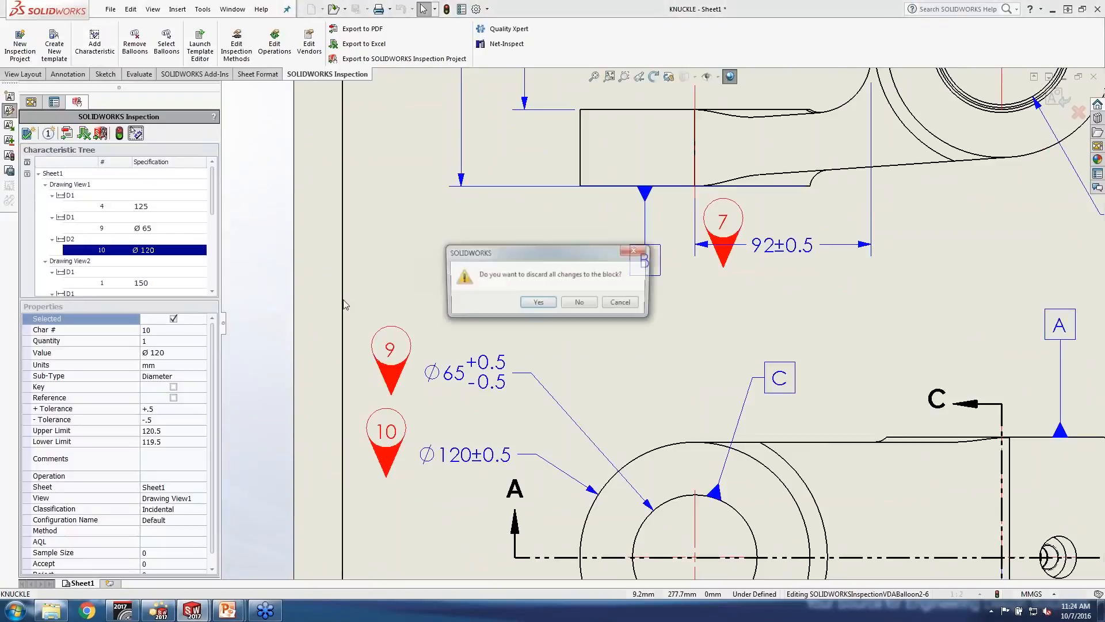
{"action": "left_click", "coordinate": [539, 303]}
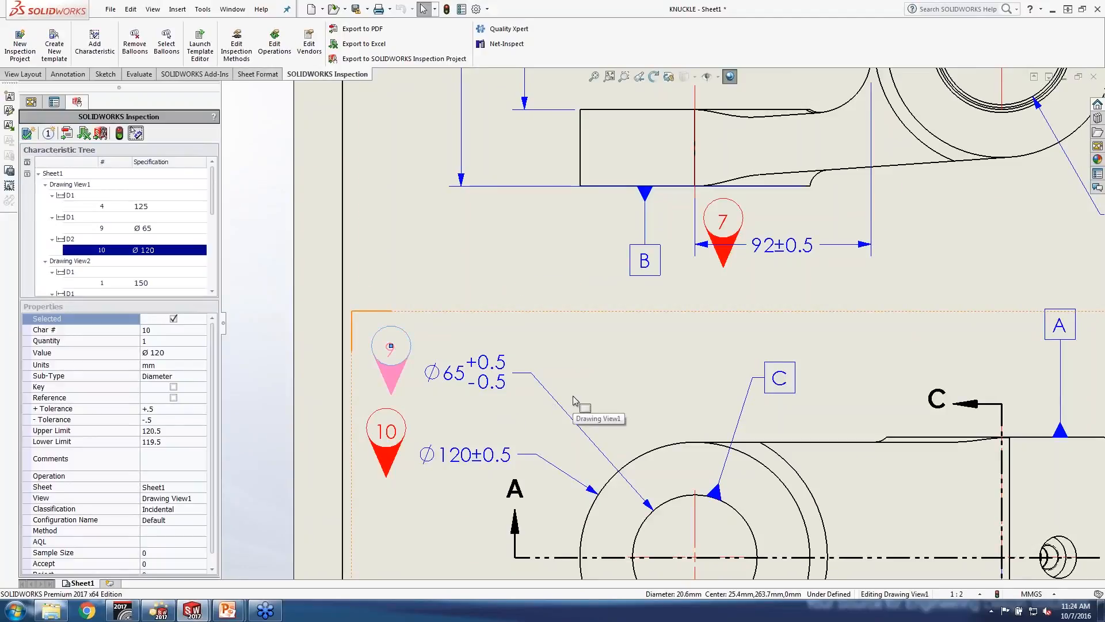
Delete balloon 9 at the Ø65 dimension and balloon 2 at the 70±0.5 dimension, and move balloon 7 below the 92±0.5 dimension
{"action": "key", "text": "Delete"}
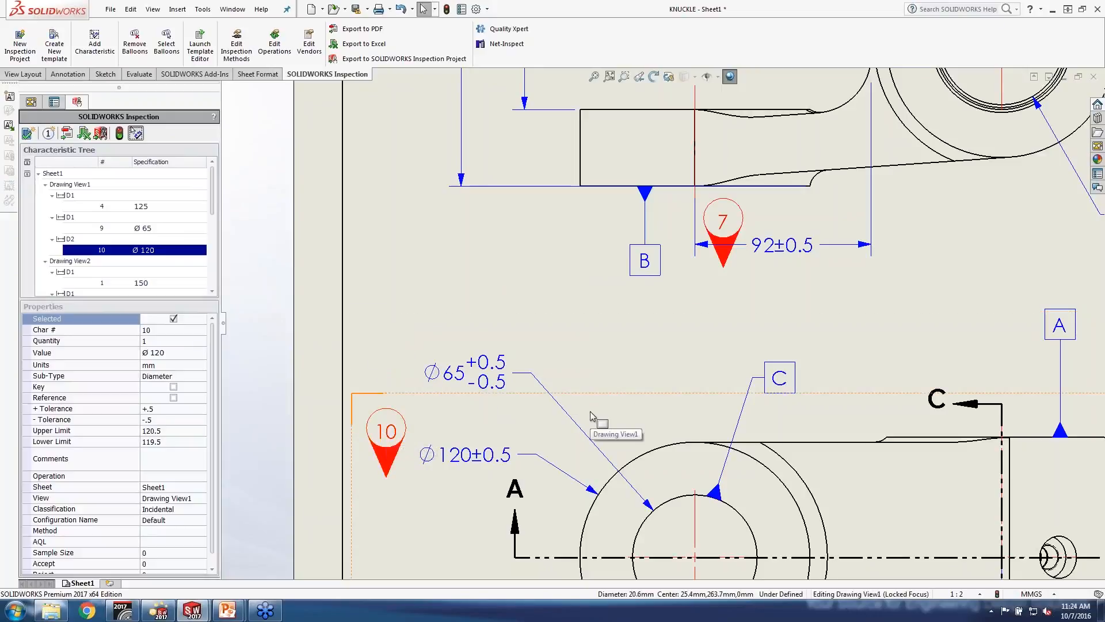
{"action": "scroll", "coordinate": [665, 383], "scroll_direction": "down", "scroll_amount": 2}
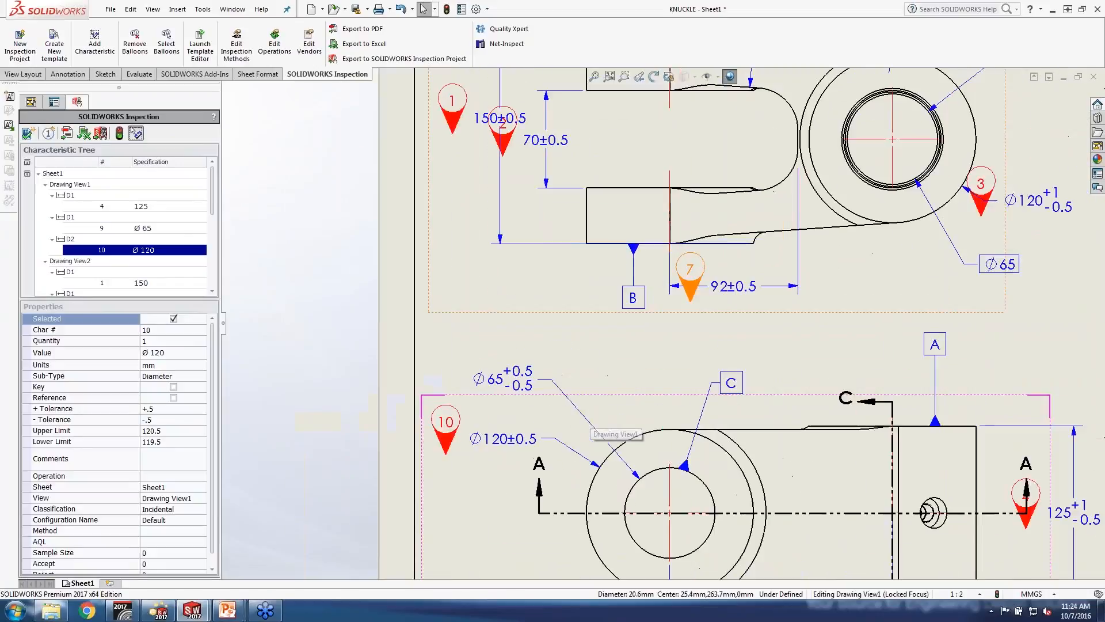
{"action": "left_click", "coordinate": [507, 135]}
{"action": "key", "text": "Delete"}
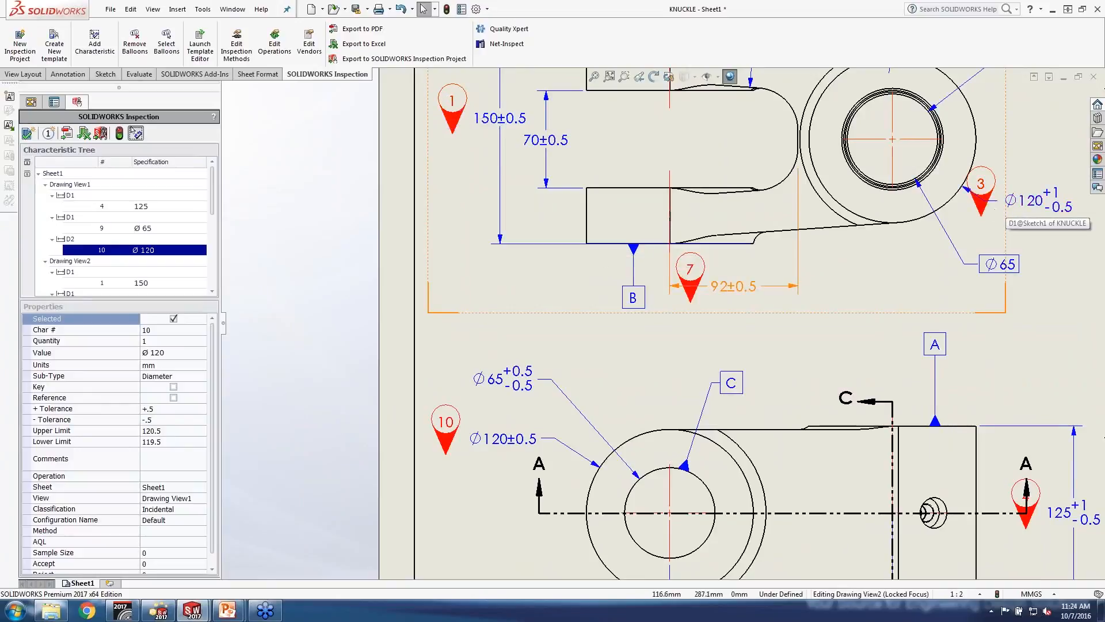
{"action": "left_click_drag", "start_coordinate": [688, 264], "coordinate": [738, 308]}
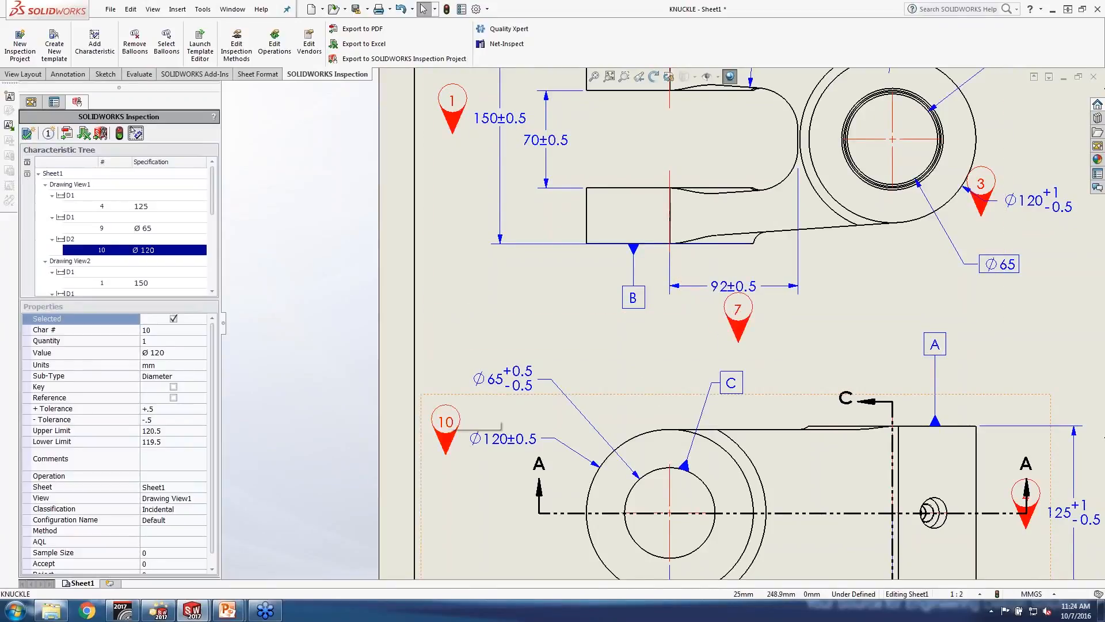
Open the block of balloon 10 at the Ø120±0.5 dimension for editing and keep the editing session open
{"action": "left_click_drag", "start_coordinate": [455, 412], "coordinate": [453, 413]}
{"action": "double_click", "coordinate": [453, 414]}
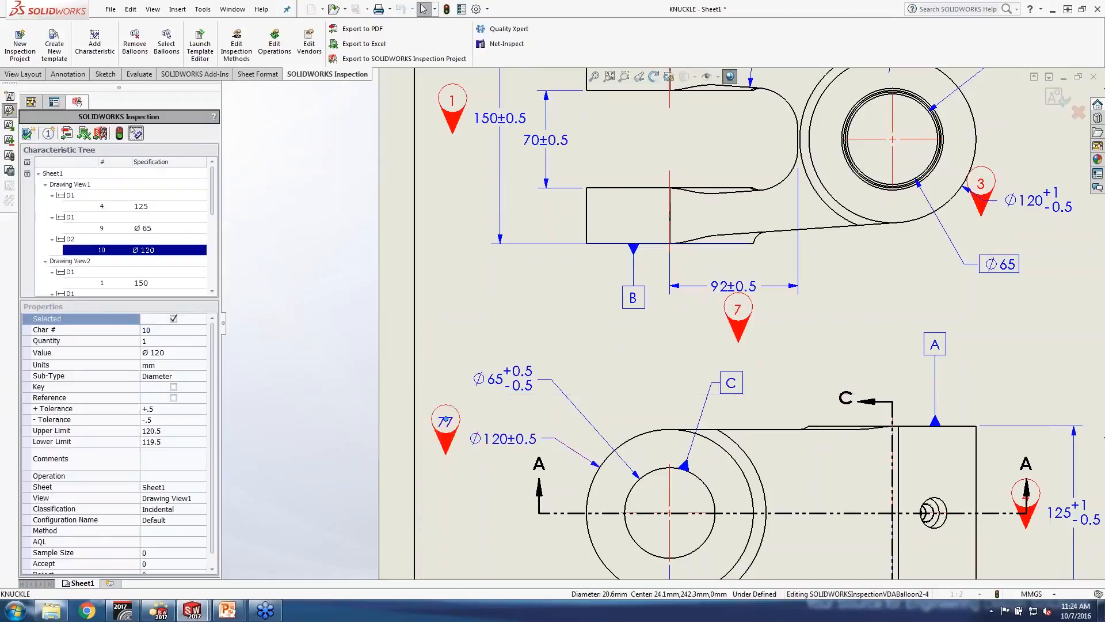
{"action": "left_click", "coordinate": [449, 420]}
{"action": "key", "text": "Escape"}
{"action": "key", "text": "Escape"}
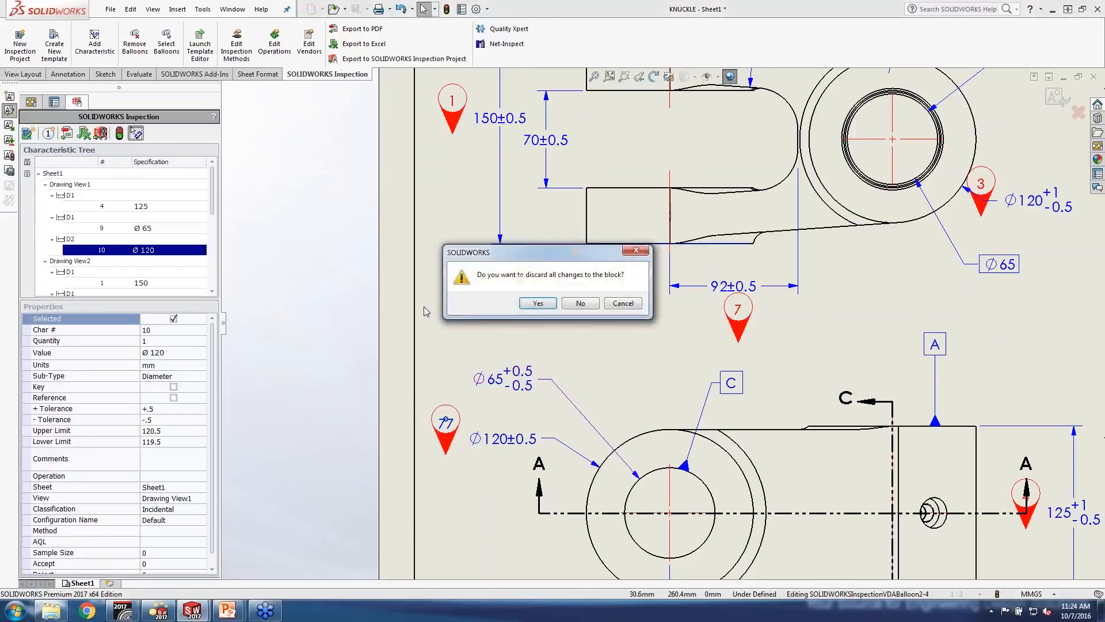
{"action": "left_click", "coordinate": [622, 304]}
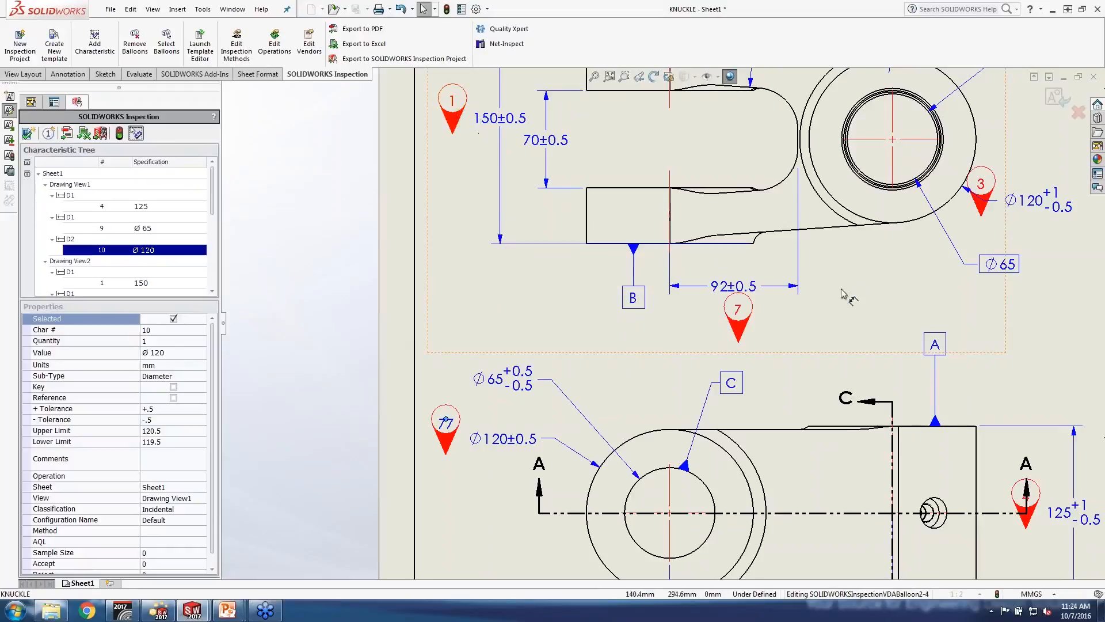
{"action": "scroll", "coordinate": [662, 322], "scroll_direction": "up", "scroll_amount": 3}
{"action": "scroll", "coordinate": [918, 320], "scroll_direction": "down", "scroll_amount": 2}
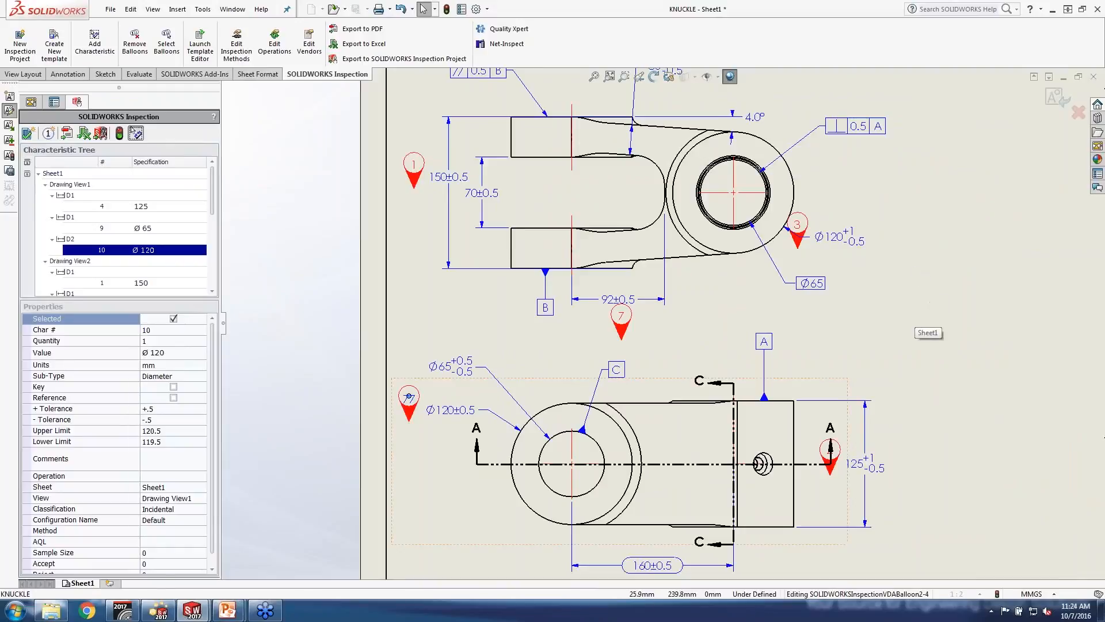
Switch to the PowerPoint slide show on what's new in SOLIDWORKS Inspection 2017
{"action": "mouse_move", "coordinate": [229, 614]}
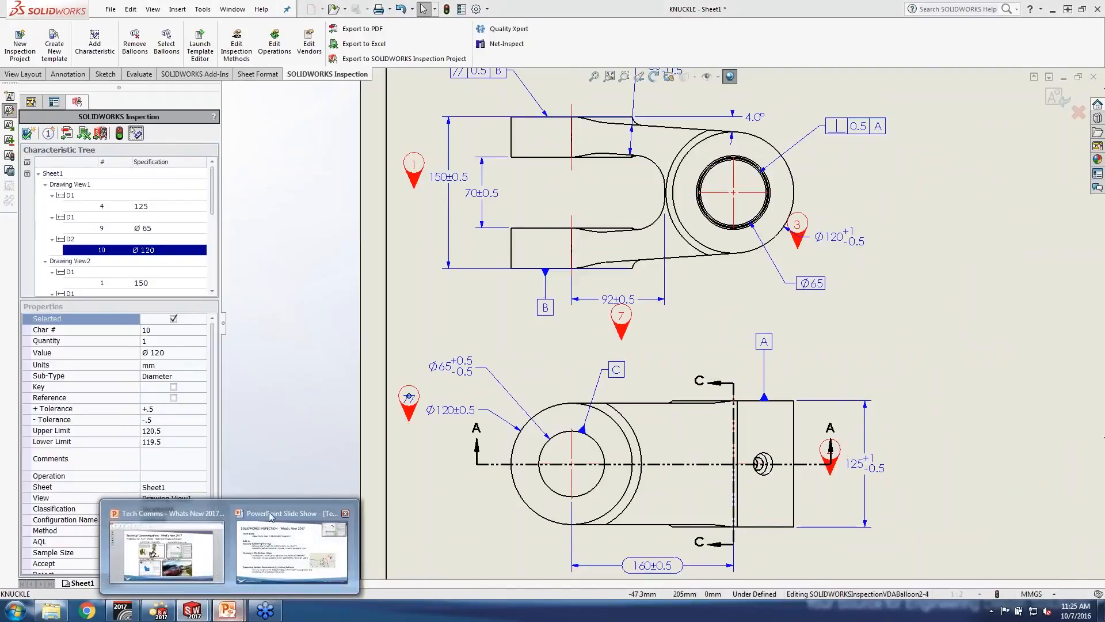
{"action": "left_click", "coordinate": [286, 520]}
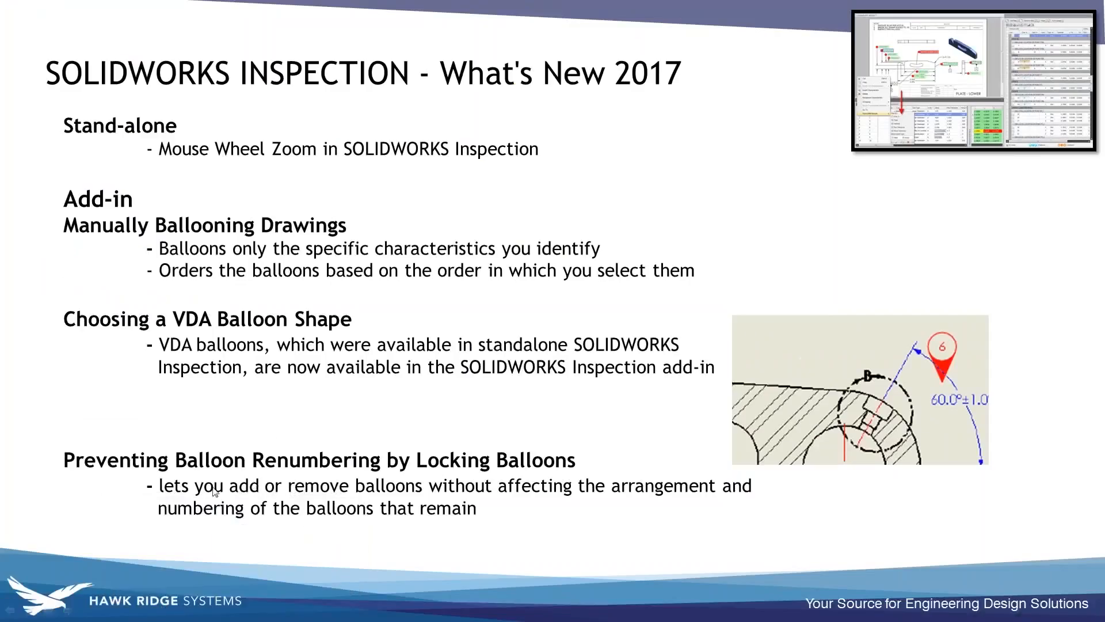
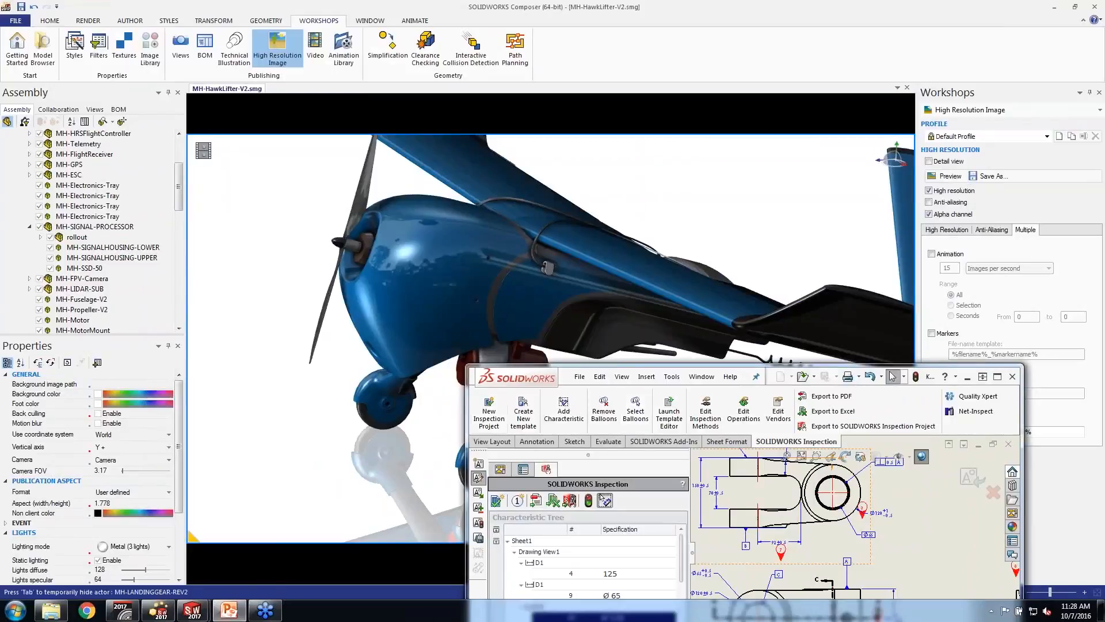
Switch to SOLIDWORKS and bring up the open Gear Plate part
{"action": "double_click", "coordinate": [507, 383]}
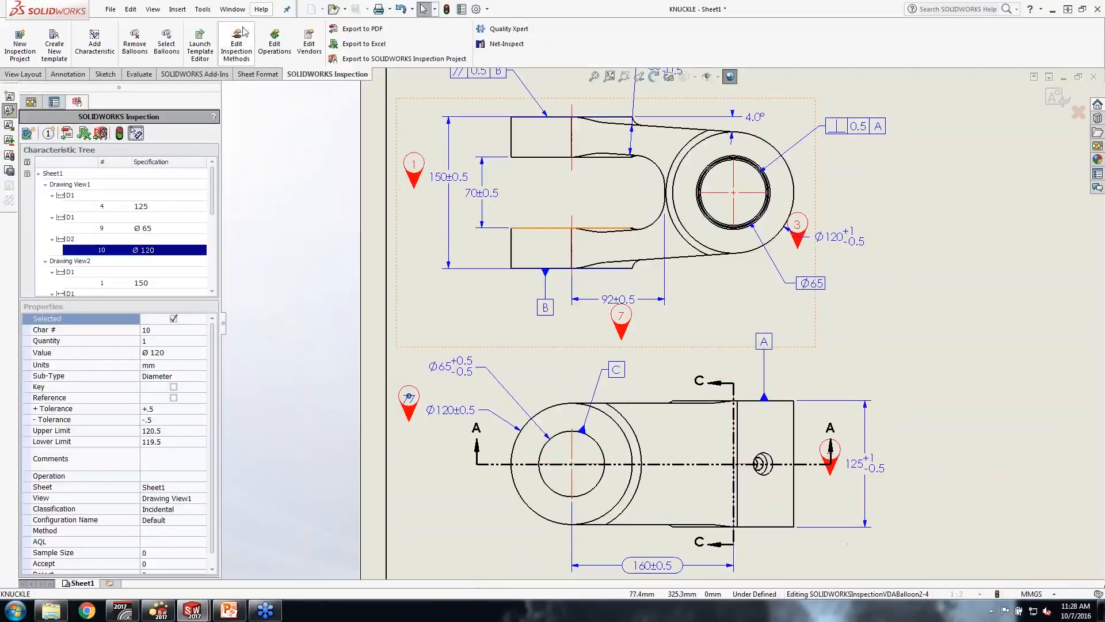
{"action": "left_click", "coordinate": [233, 9]}
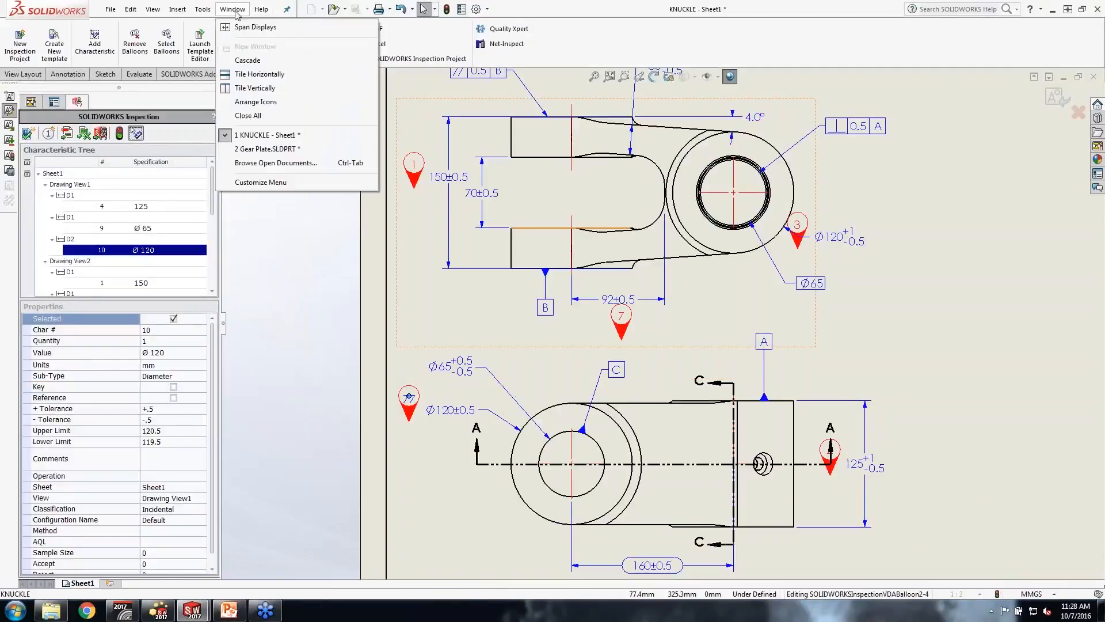
{"action": "left_click", "coordinate": [268, 149]}
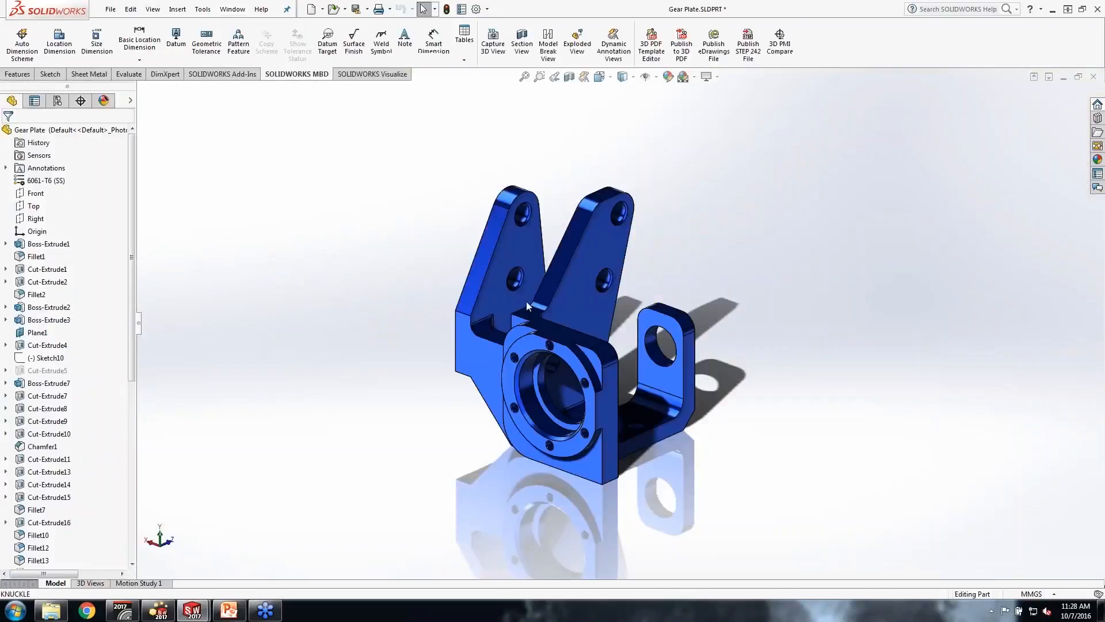
Show the Gear Plate's 3D Views and open the multipage assembly-1 (a4, landscape) template in the 3D PDF Template Editor
{"action": "middle_click_drag", "start_coordinate": [724, 254], "coordinate": [621, 268]}
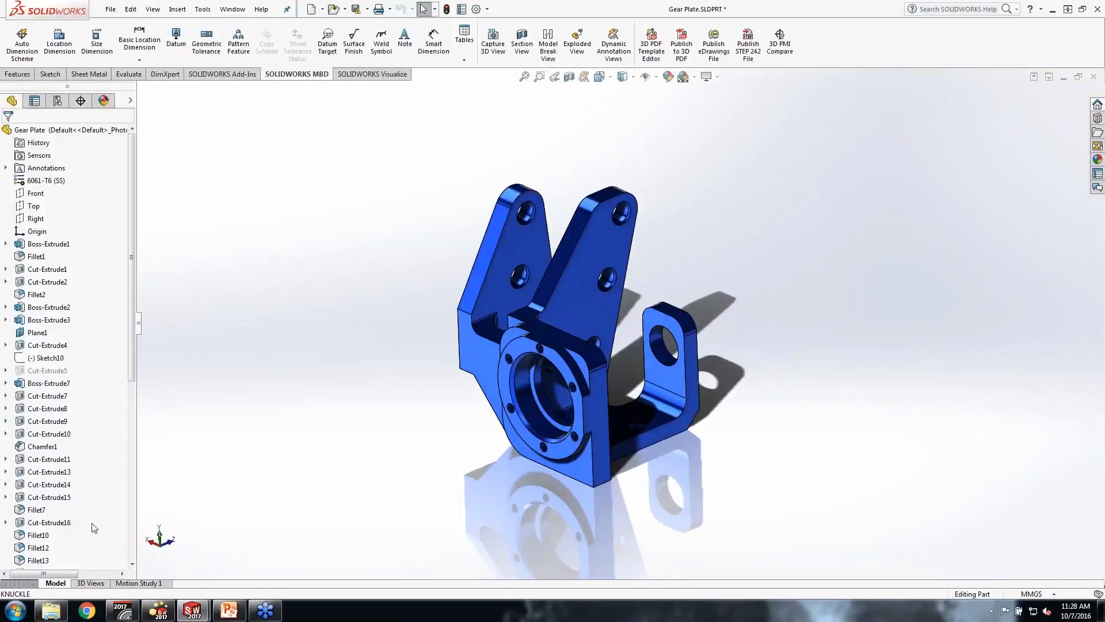
{"action": "left_click", "coordinate": [91, 583]}
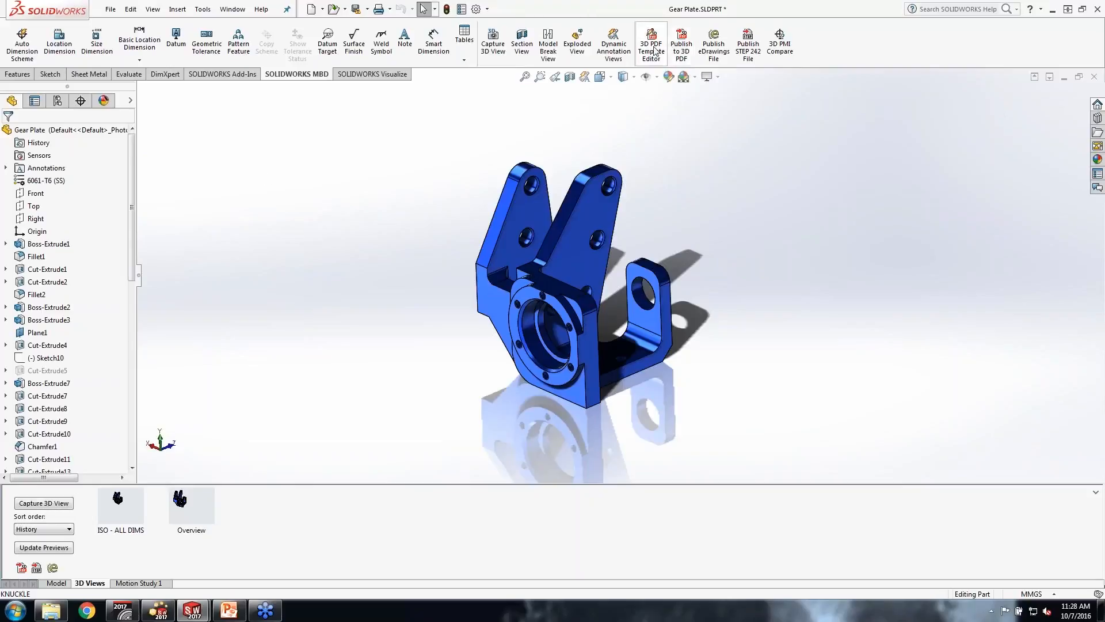
{"action": "left_click", "coordinate": [614, 43]}
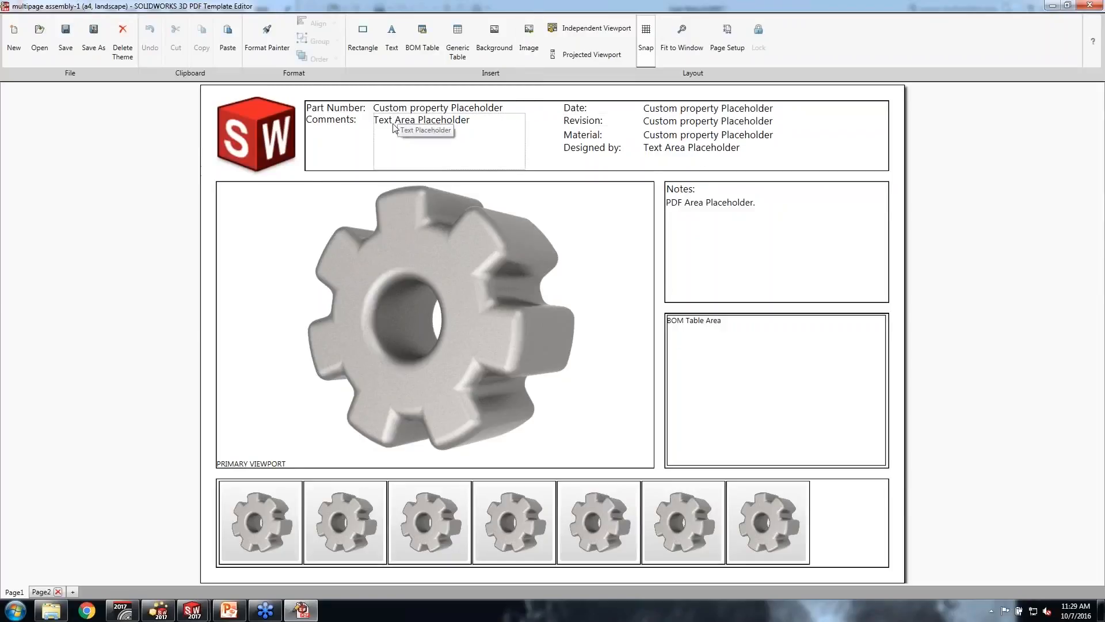
Move the Comments text area placeholder out of line, and left-align it with the Part Number custom property placeholder
{"action": "left_click_drag", "start_coordinate": [395, 119], "coordinate": [431, 142]}
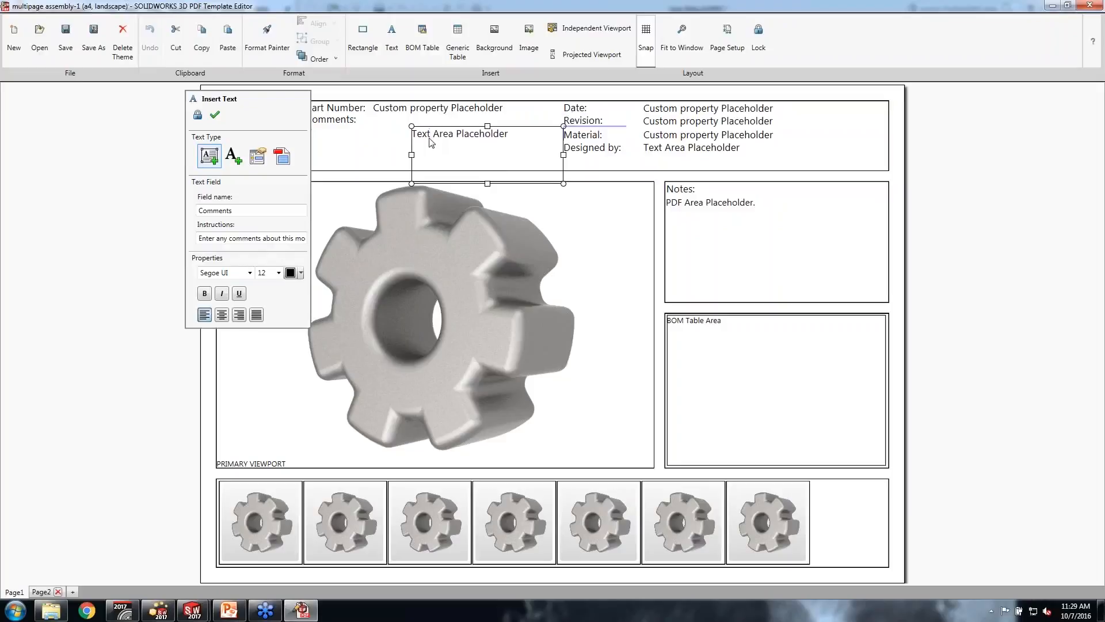
{"action": "left_click", "coordinate": [409, 114], "text": "ctrl"}
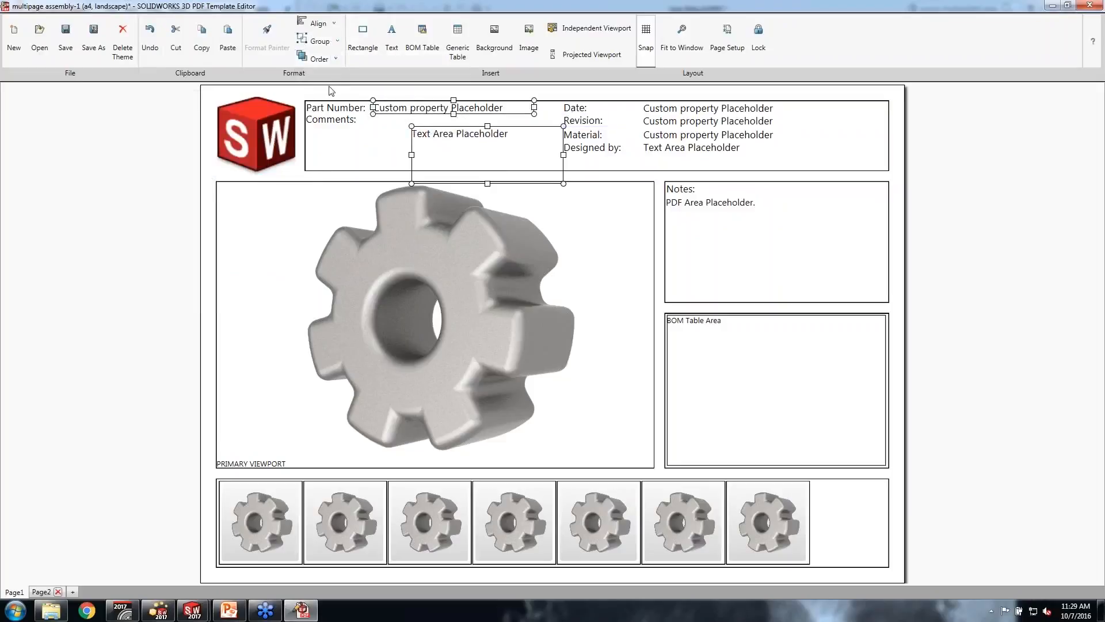
{"action": "left_click", "coordinate": [334, 24]}
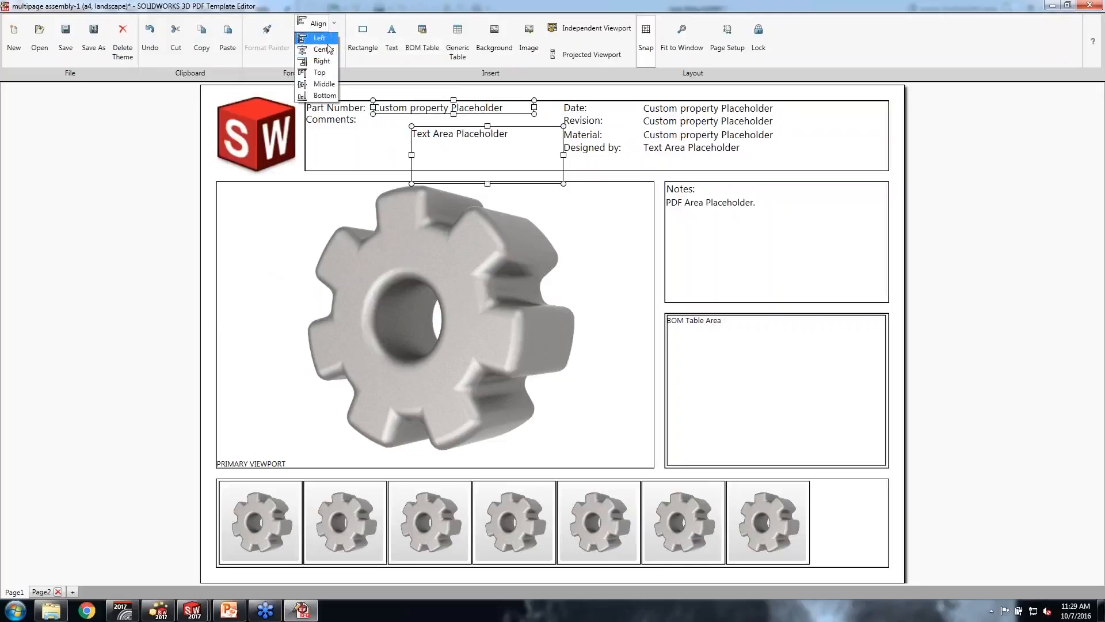
{"action": "left_click", "coordinate": [320, 38]}
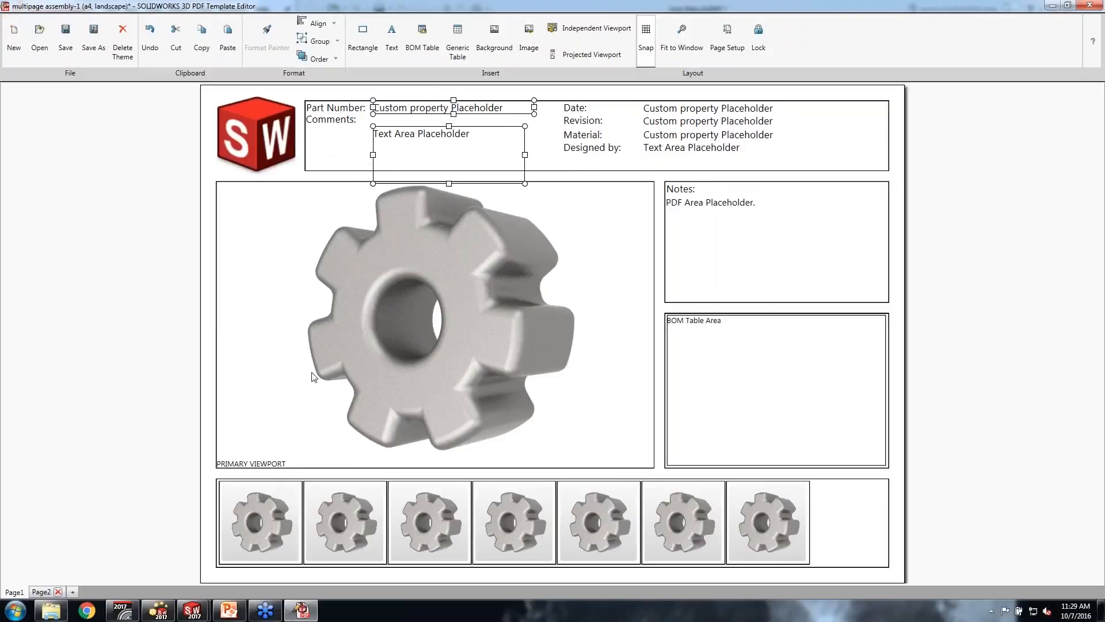
Copy the two aligned placeholders to Page2 and place them inside the BOM table area
{"action": "left_click", "coordinate": [39, 593]}
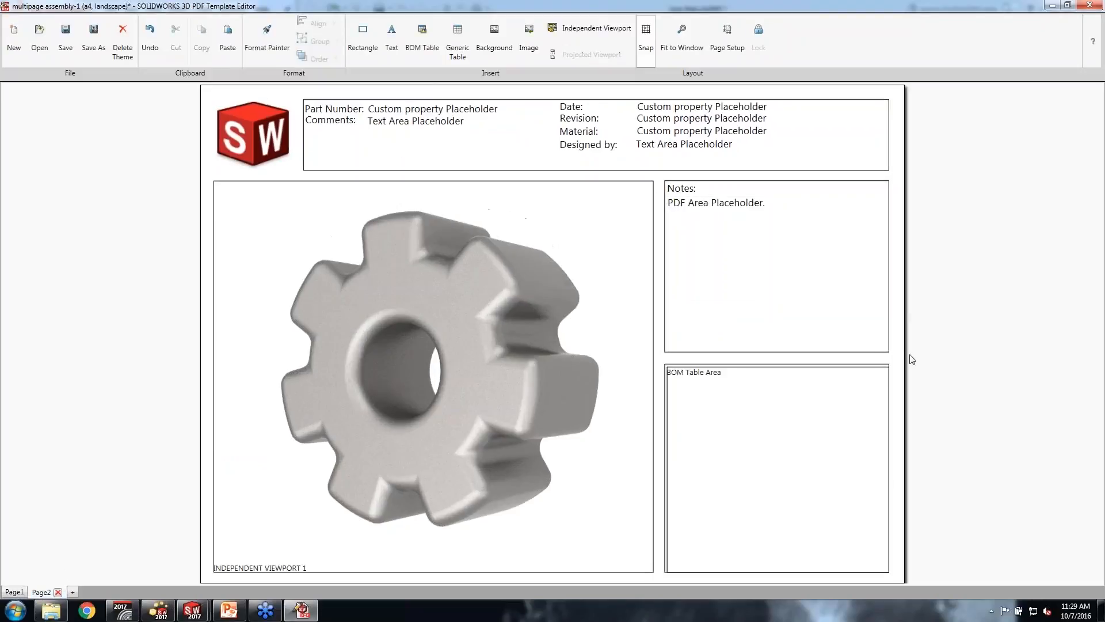
{"action": "left_click", "coordinate": [837, 291]}
{"action": "key", "text": "ctrl+v"}
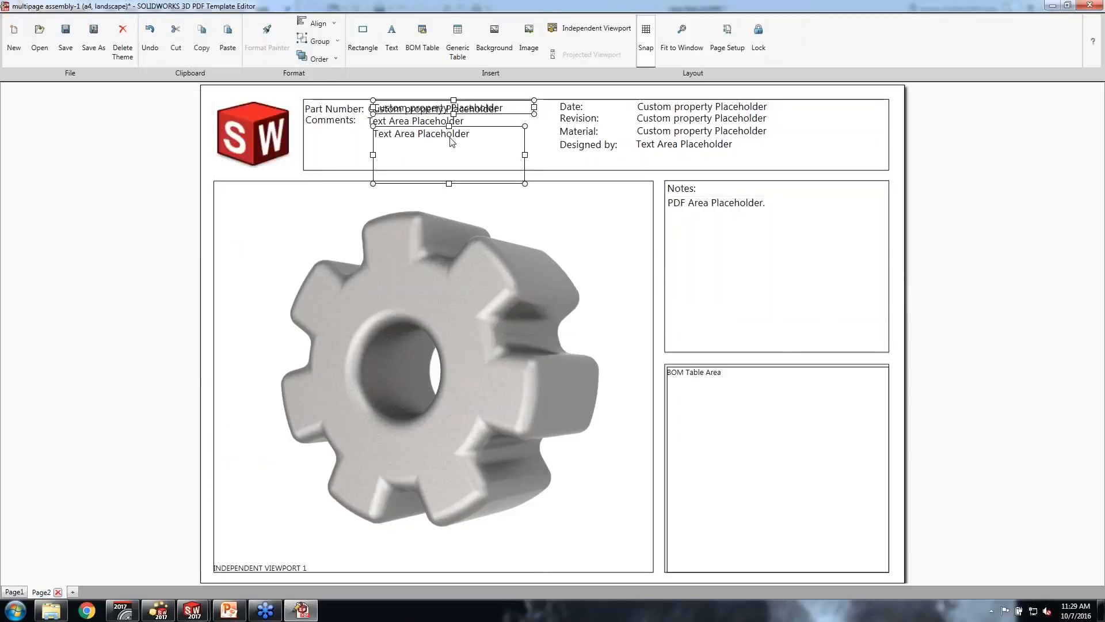
{"action": "left_click_drag", "start_coordinate": [487, 116], "coordinate": [789, 414]}
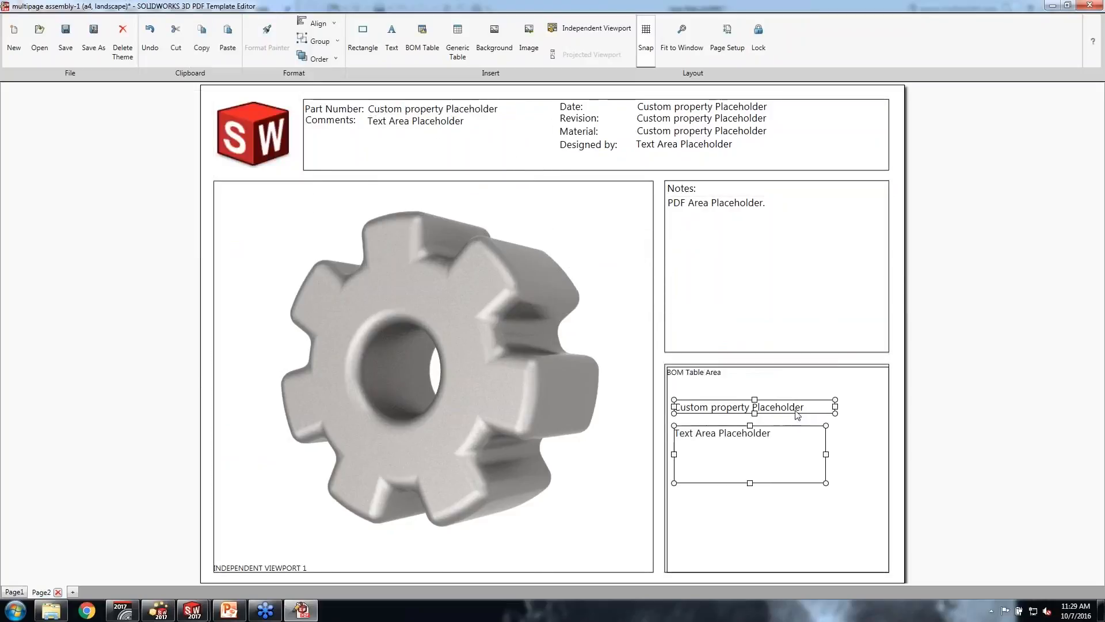
{"action": "left_click", "coordinate": [808, 516]}
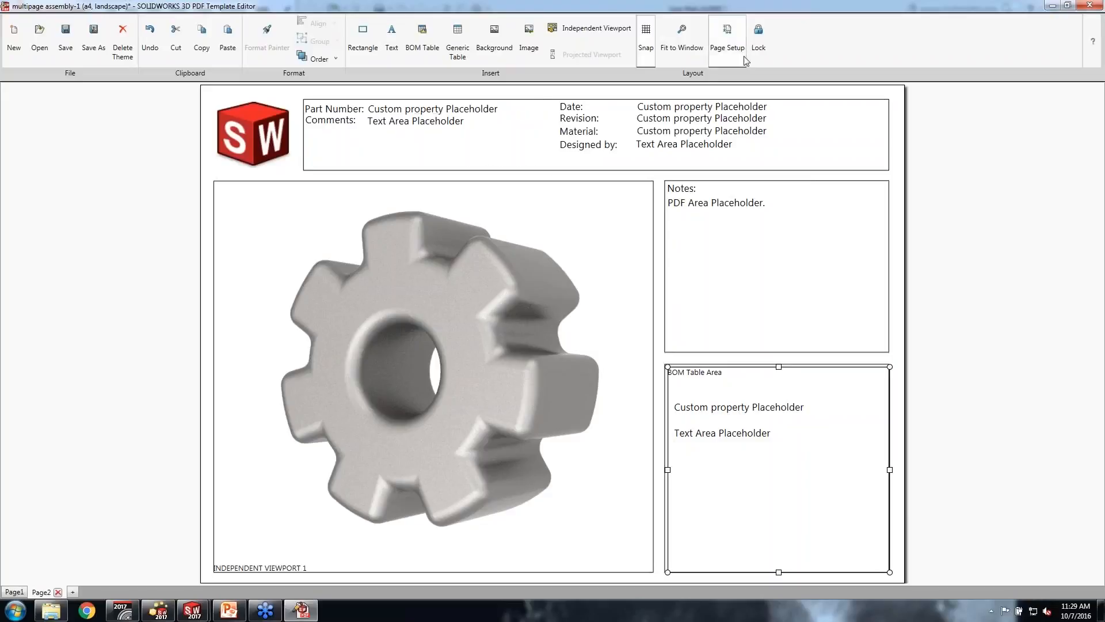
Make the Comments label on Page2 bold
{"action": "left_click", "coordinate": [338, 125]}
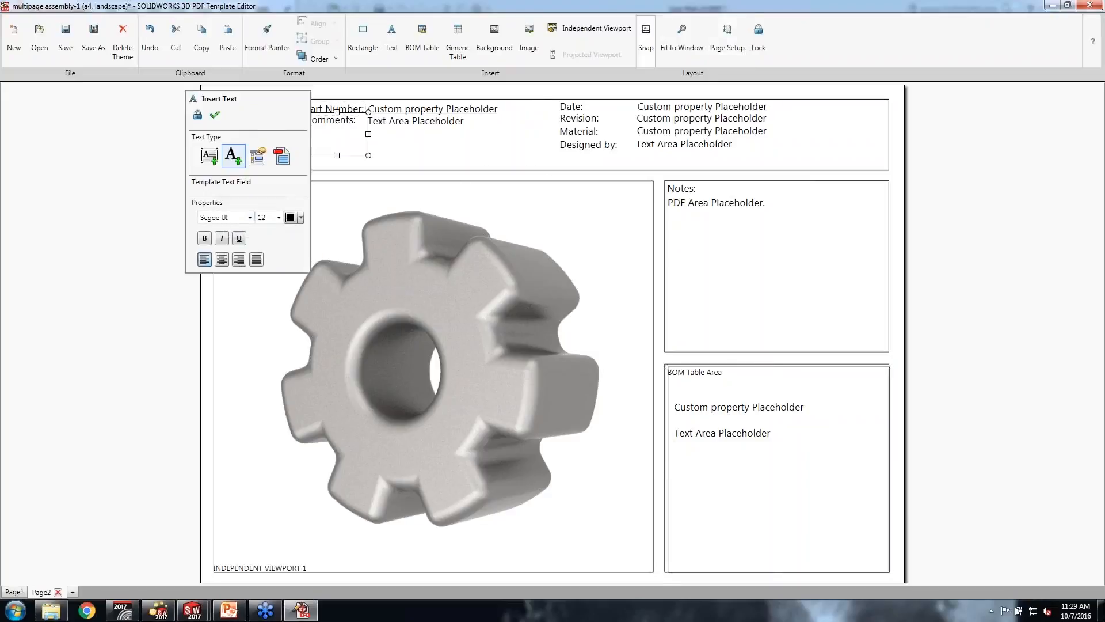
{"action": "left_click", "coordinate": [279, 217]}
{"action": "left_click", "coordinate": [190, 254]}
{"action": "left_click_drag", "start_coordinate": [251, 112], "coordinate": [172, 88]}
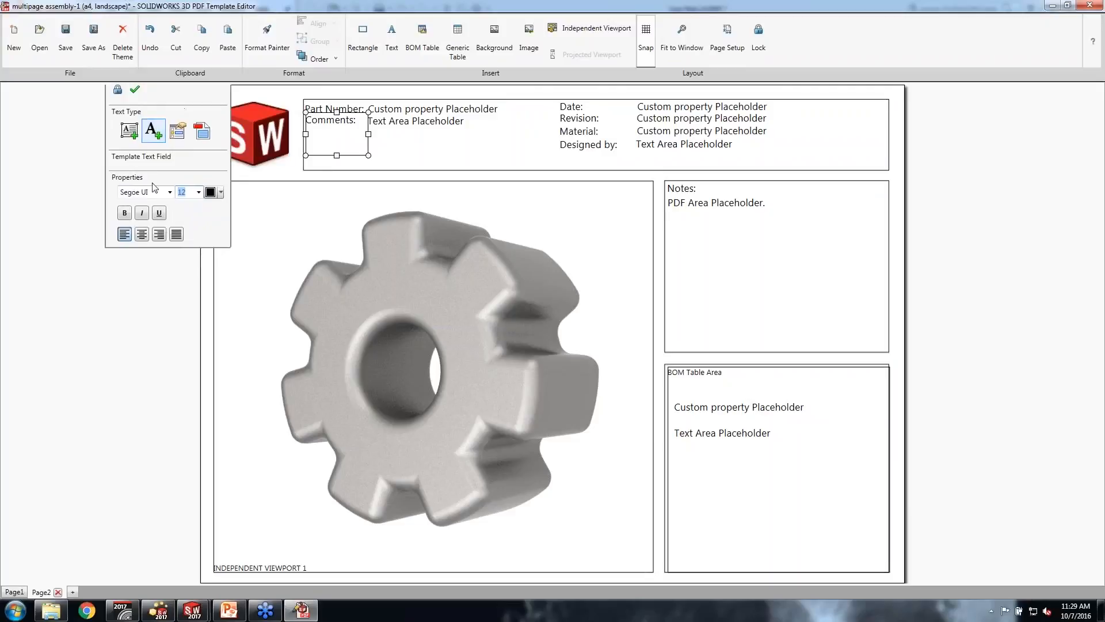
{"action": "left_click", "coordinate": [125, 213]}
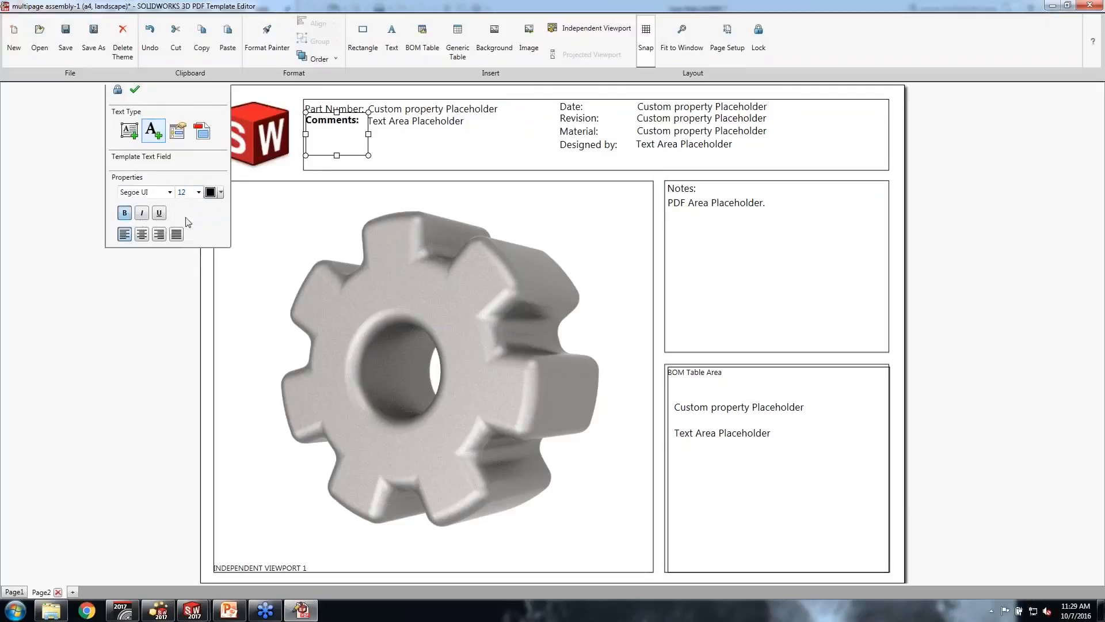
Try font size 18 on the Comments label and set it back to 12
{"action": "left_click", "coordinate": [220, 193]}
{"action": "left_click", "coordinate": [199, 192]}
{"action": "left_click", "coordinate": [199, 192]}
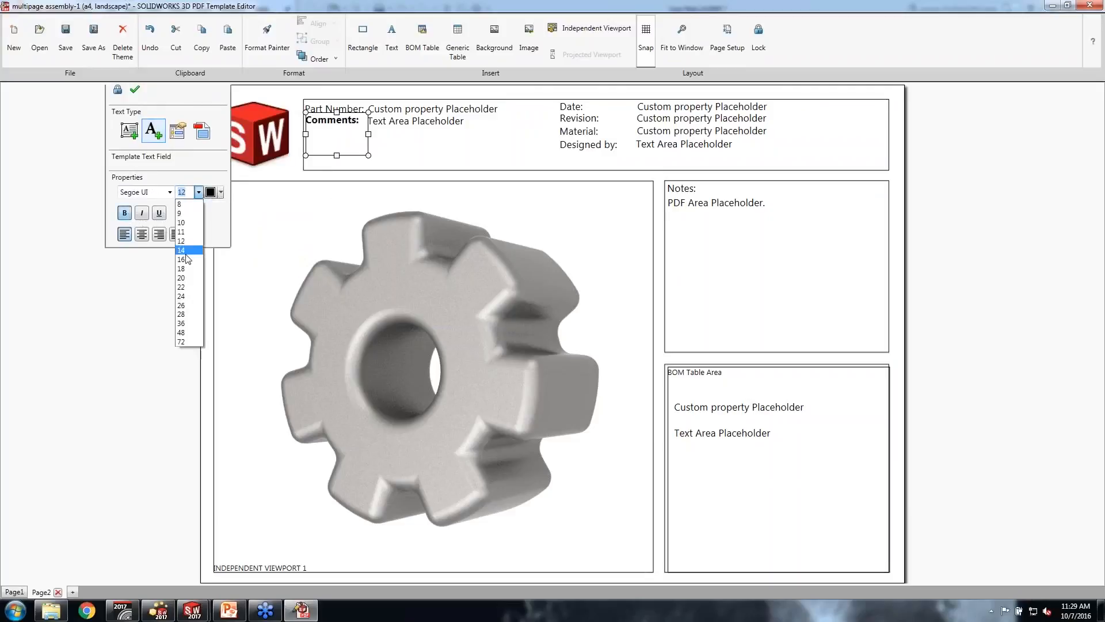
{"action": "left_click", "coordinate": [192, 271]}
{"action": "left_click", "coordinate": [199, 192]}
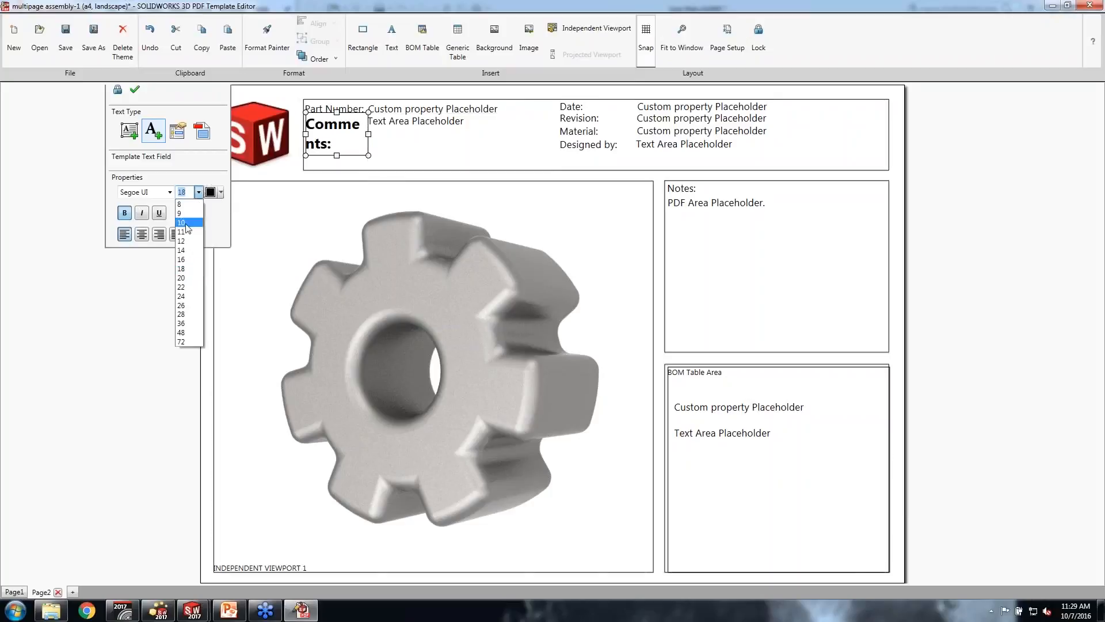
{"action": "left_click", "coordinate": [182, 240]}
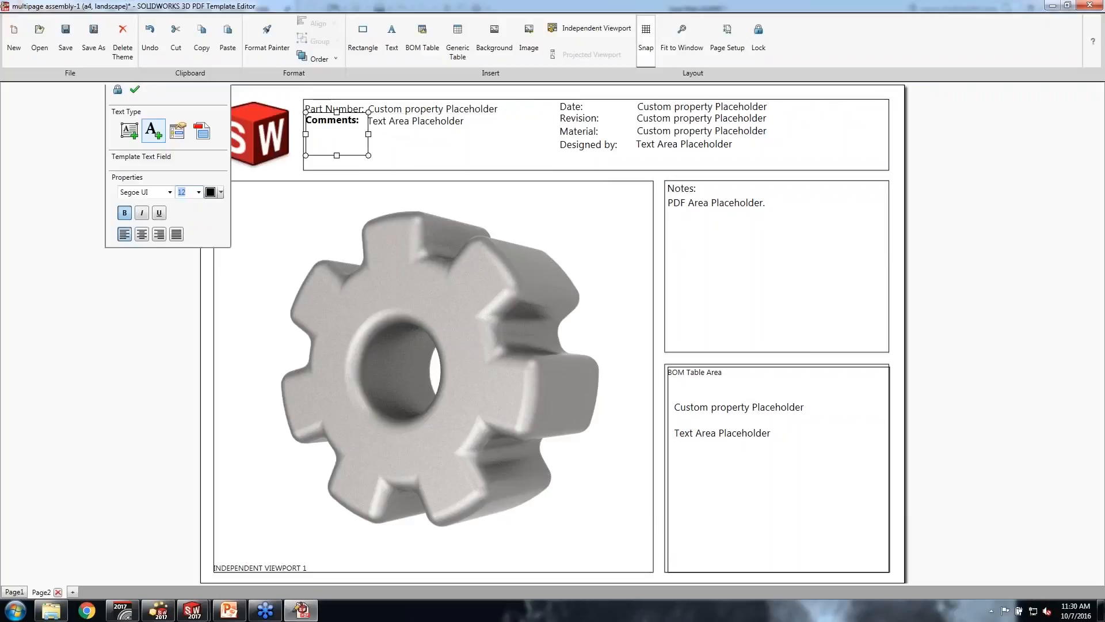
Insert a rectangle in the lower part of the Notes area and slightly reduce its height
{"action": "left_click", "coordinate": [720, 222]}
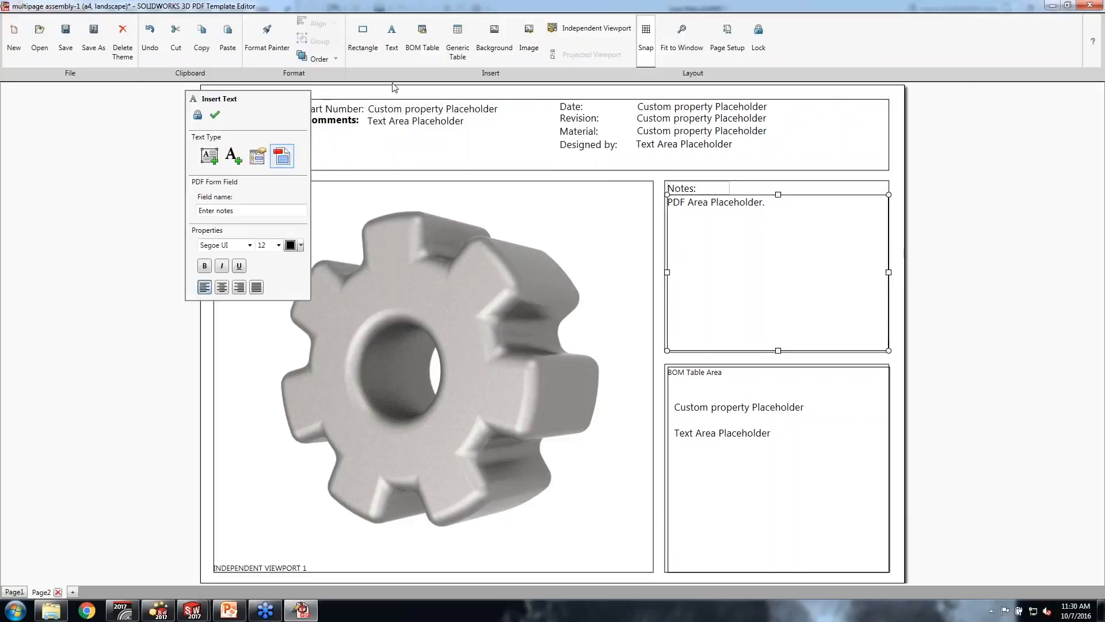
{"action": "left_click", "coordinate": [363, 35]}
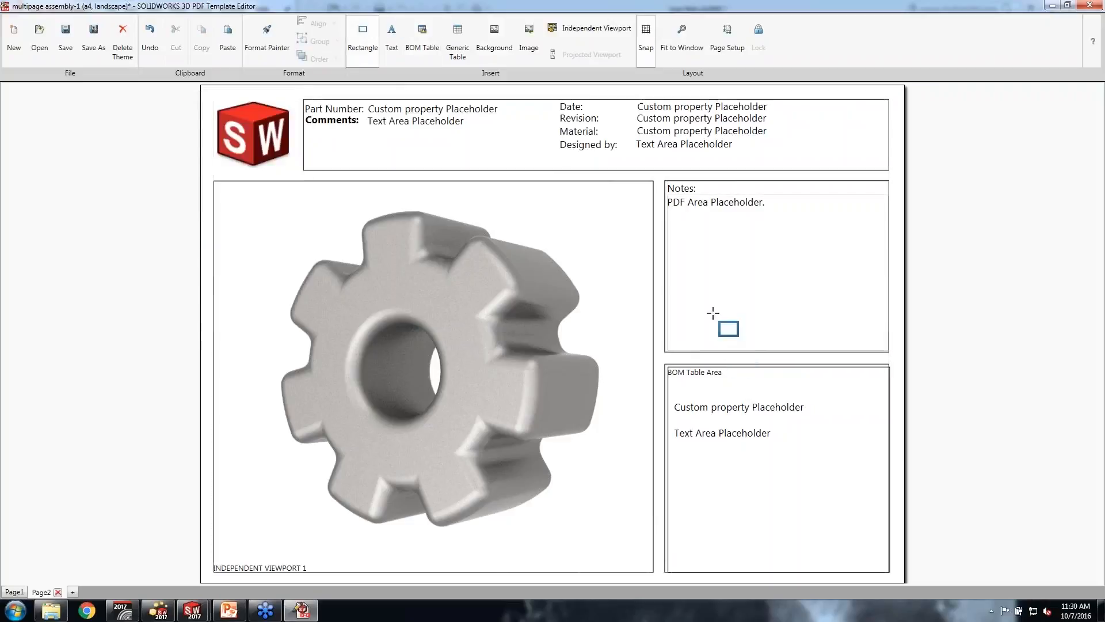
{"action": "left_click", "coordinate": [698, 271]}
{"action": "left_click_drag", "start_coordinate": [760, 302], "coordinate": [844, 305]}
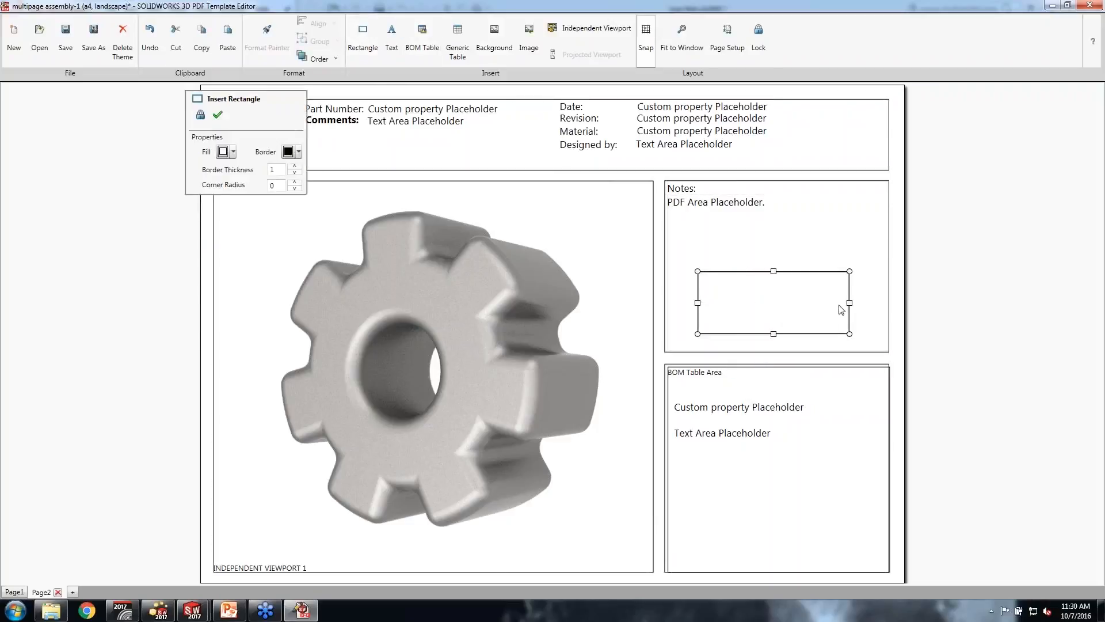
{"action": "mouse_move", "coordinate": [774, 334]}
{"action": "left_mouse_down"}
{"action": "mouse_move", "coordinate": [775, 286]}
{"action": "mouse_move", "coordinate": [774, 327]}
{"action": "left_mouse_up"}
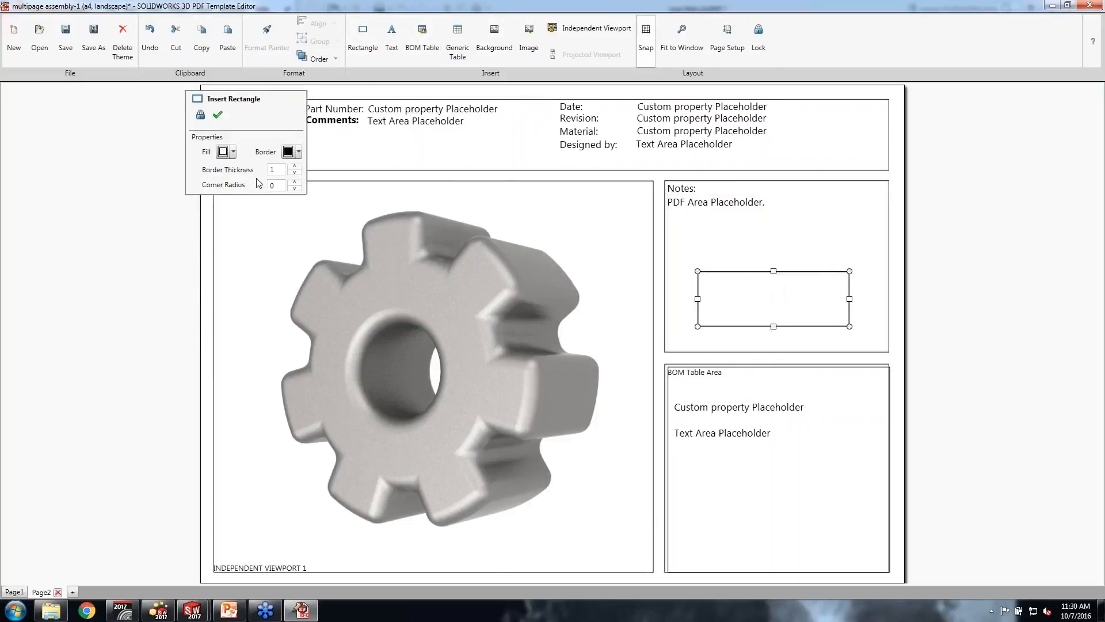
Set the rectangle's border thickness to 3 and its corner radius to 12
{"action": "left_click", "coordinate": [295, 166]}
{"action": "left_click", "coordinate": [295, 166]}
{"action": "left_click", "coordinate": [294, 182]}
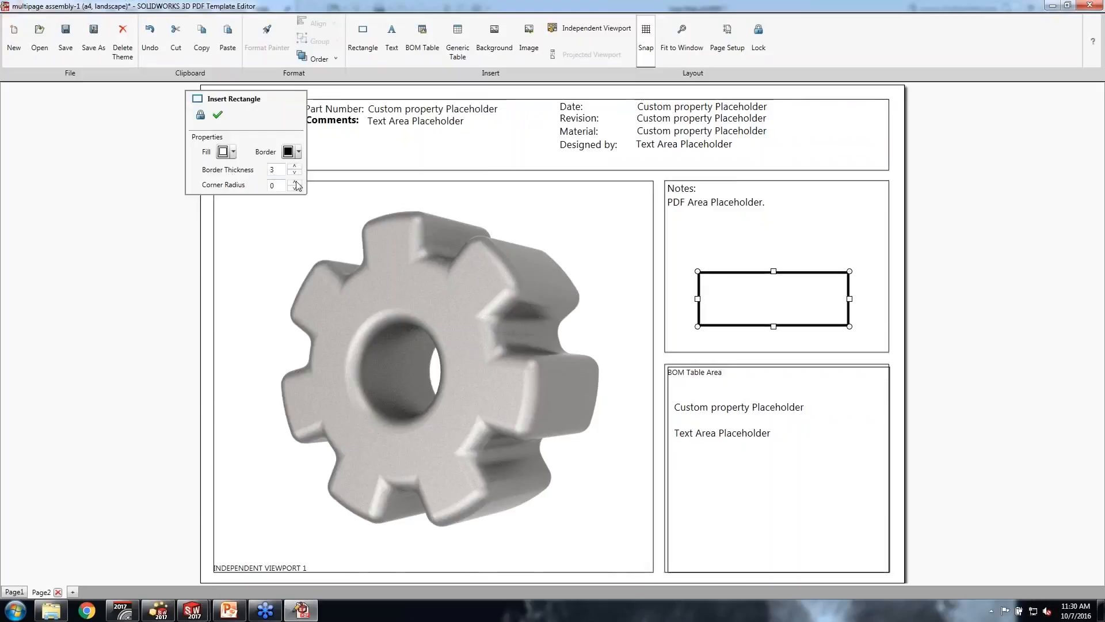
{"action": "left_click", "coordinate": [294, 181]}
{"action": "left_click", "coordinate": [295, 182]}
{"action": "left_click", "coordinate": [770, 222]}
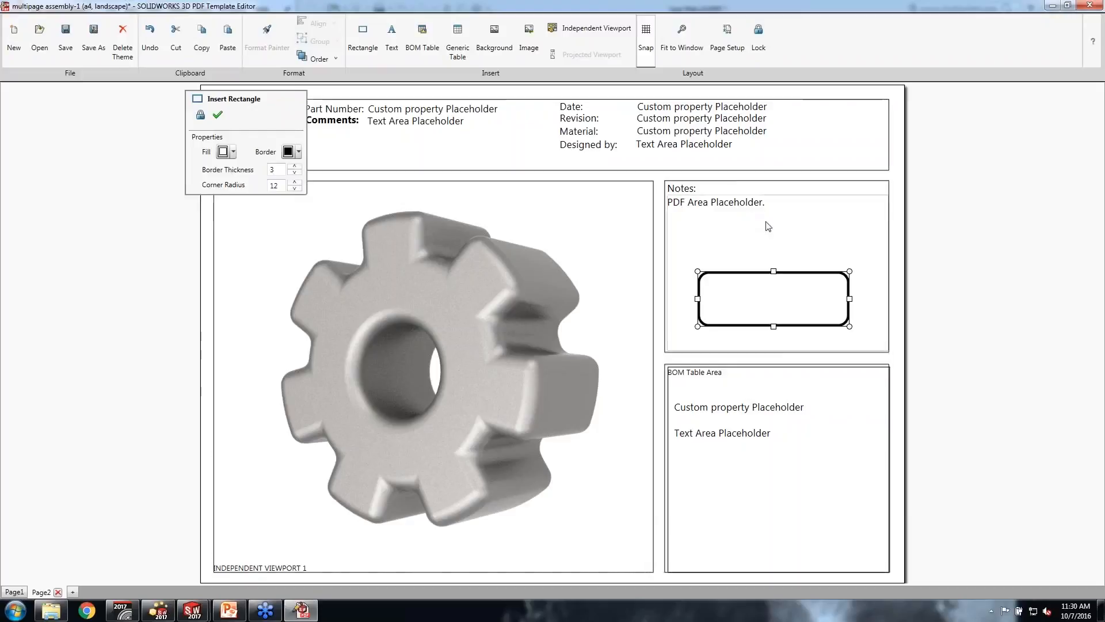
Move the rounded rectangle below the text area placeholder in the BOM table area and lock it
{"action": "left_click_drag", "start_coordinate": [793, 274], "coordinate": [811, 516]}
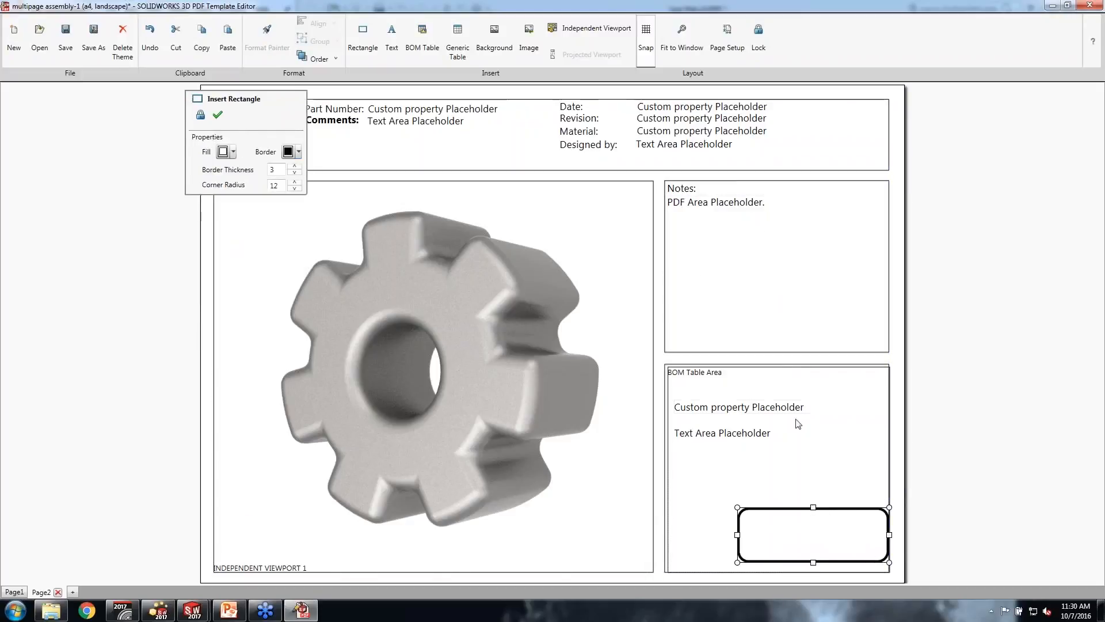
{"action": "left_click", "coordinate": [772, 517]}
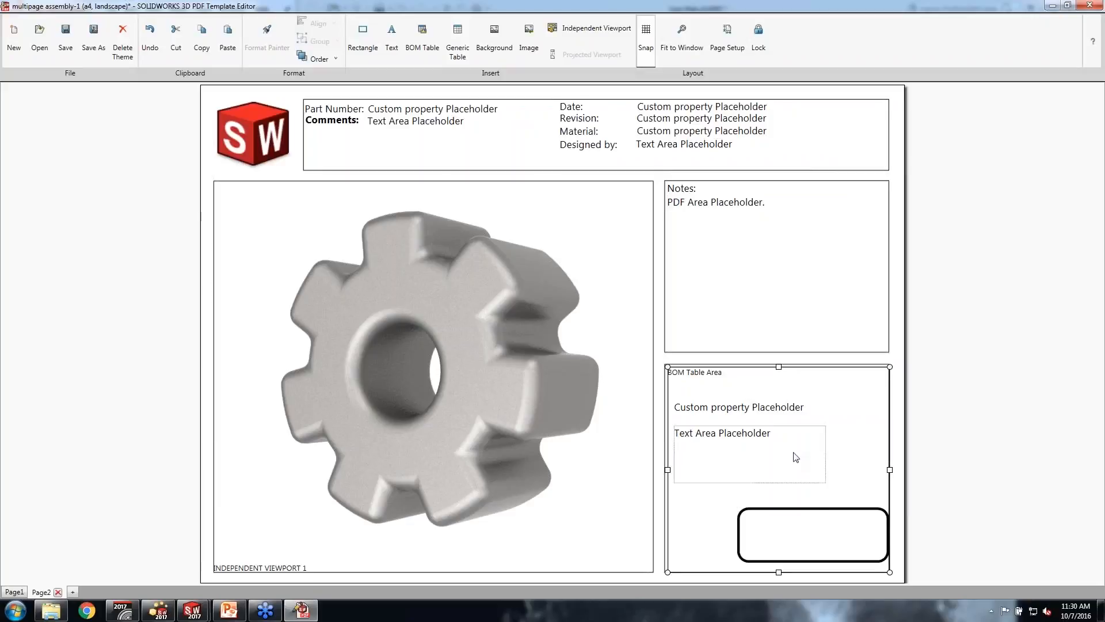
{"action": "left_click_drag", "start_coordinate": [838, 512], "coordinate": [803, 475]}
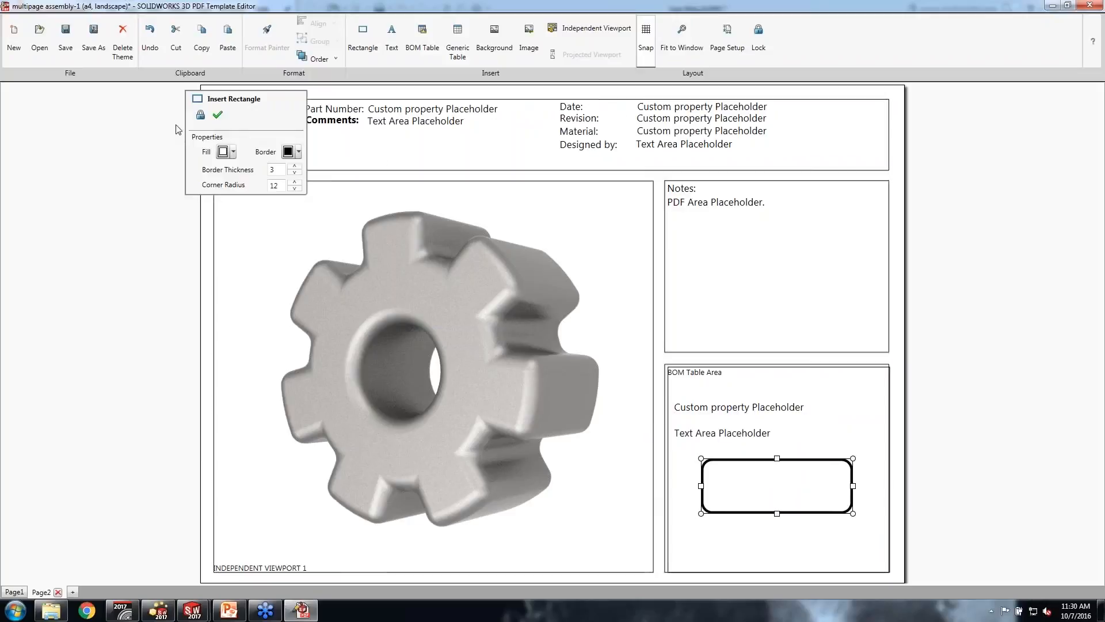
{"action": "left_click", "coordinate": [200, 115]}
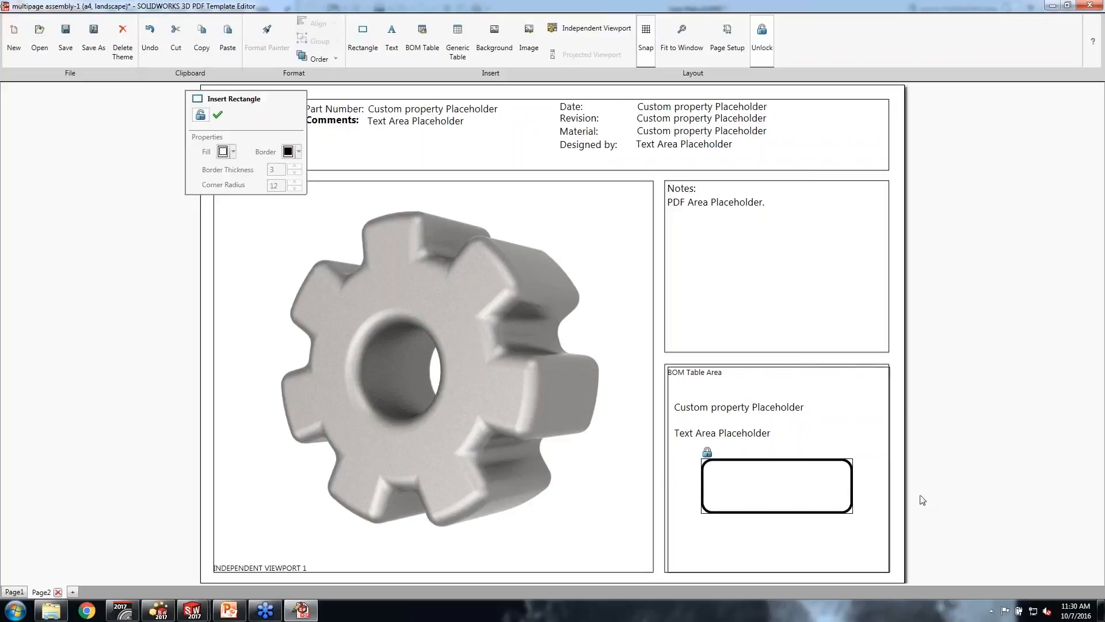
Move the text area placeholder onto the locked rounded rectangle and bring it to the front
{"action": "left_click_drag", "start_coordinate": [751, 429], "coordinate": [788, 475]}
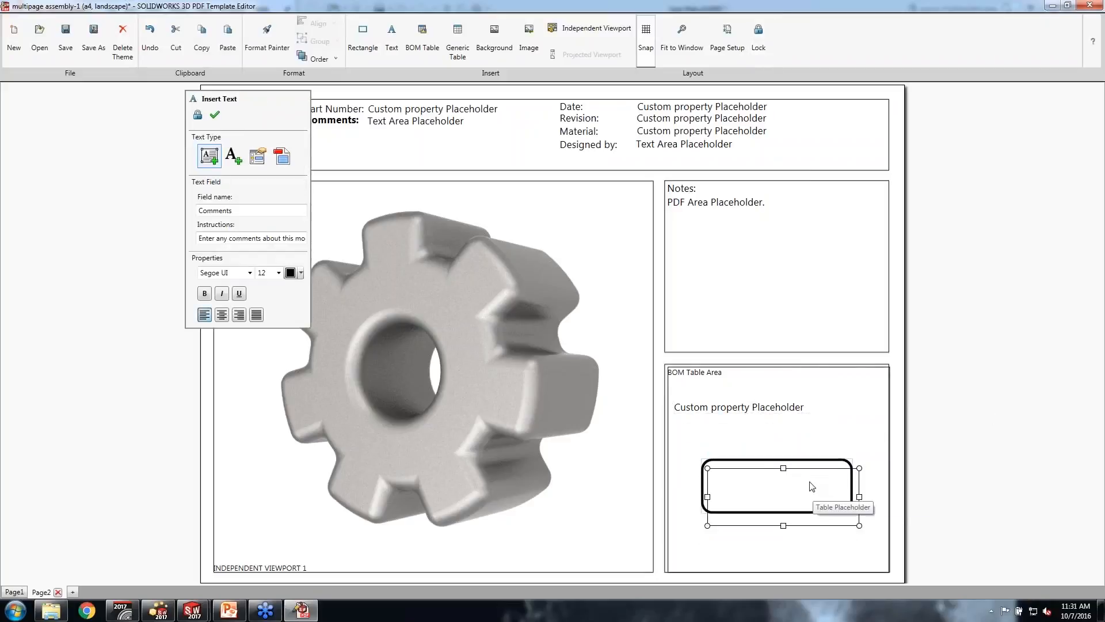
{"action": "left_click", "coordinate": [789, 464]}
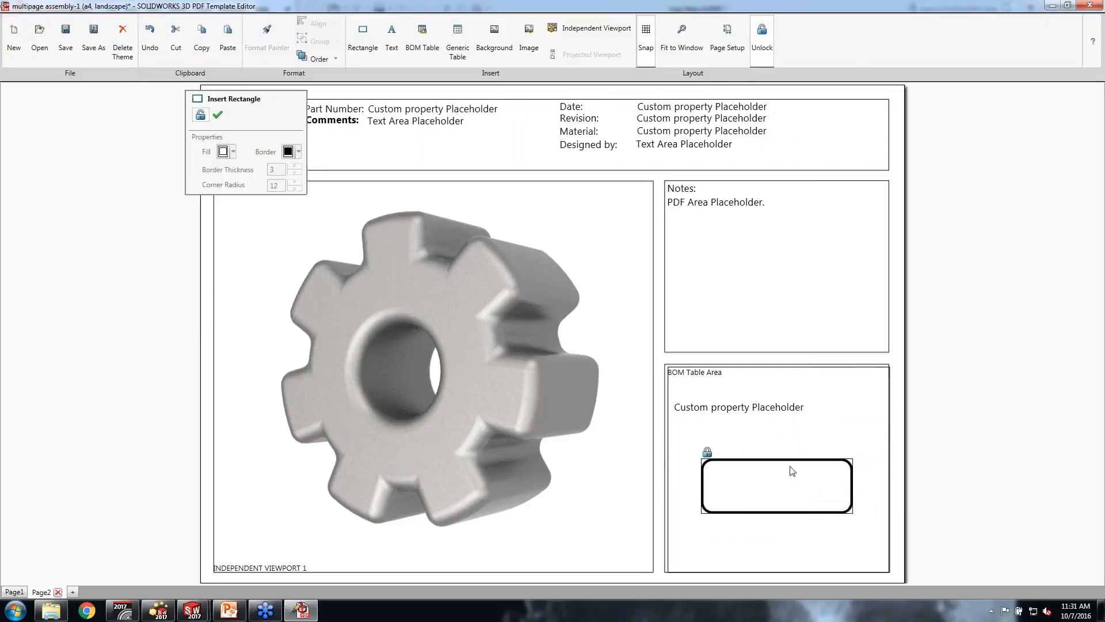
{"action": "left_click", "coordinate": [876, 527]}
{"action": "left_click", "coordinate": [856, 525]}
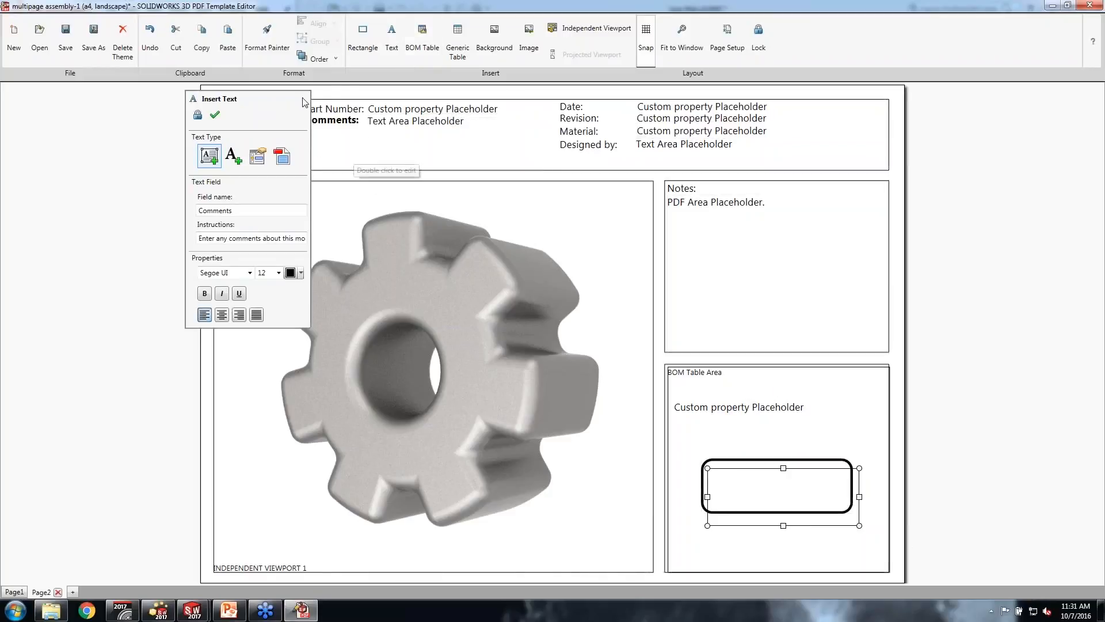
{"action": "left_click", "coordinate": [316, 57]}
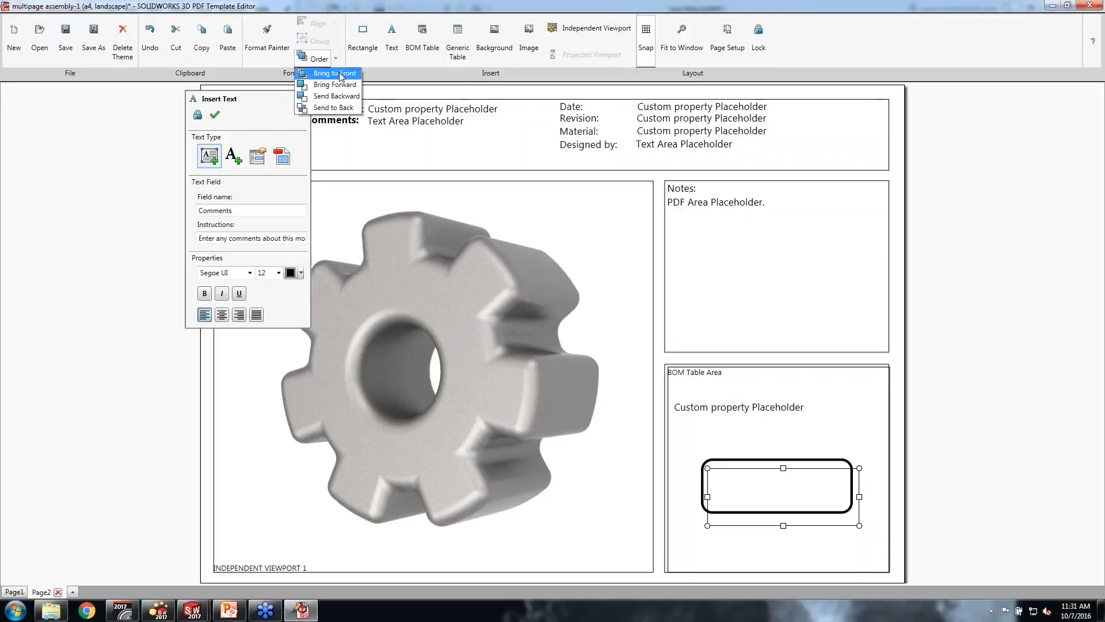
{"action": "left_click", "coordinate": [344, 73]}
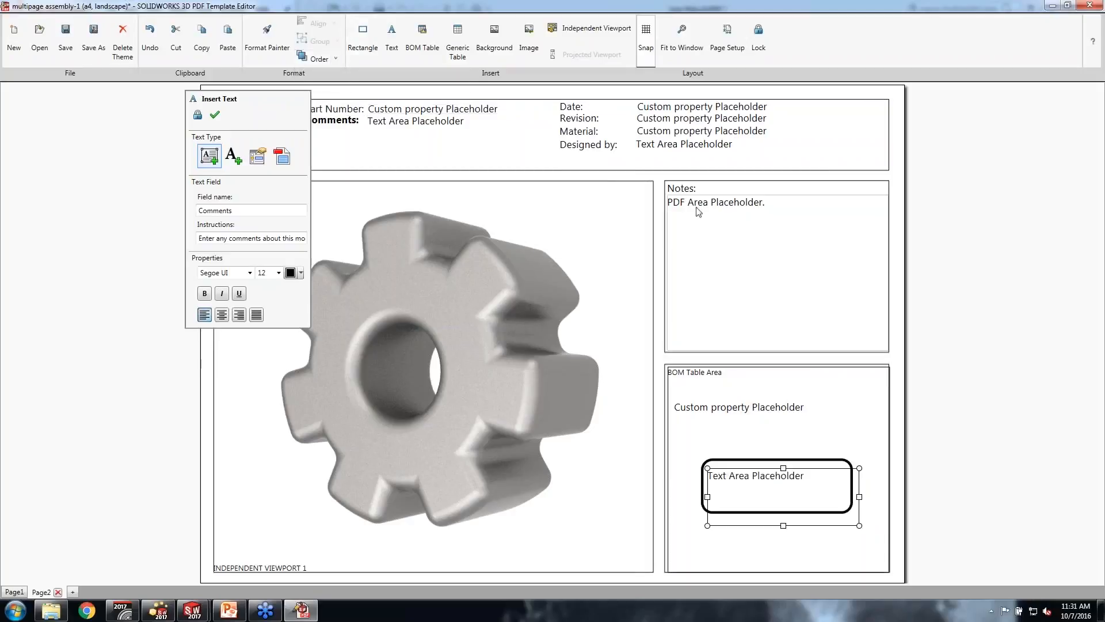
Move the header's Comments text area placeholder onto the gear image and bring it to the front
{"action": "left_click_drag", "start_coordinate": [444, 136], "coordinate": [469, 316]}
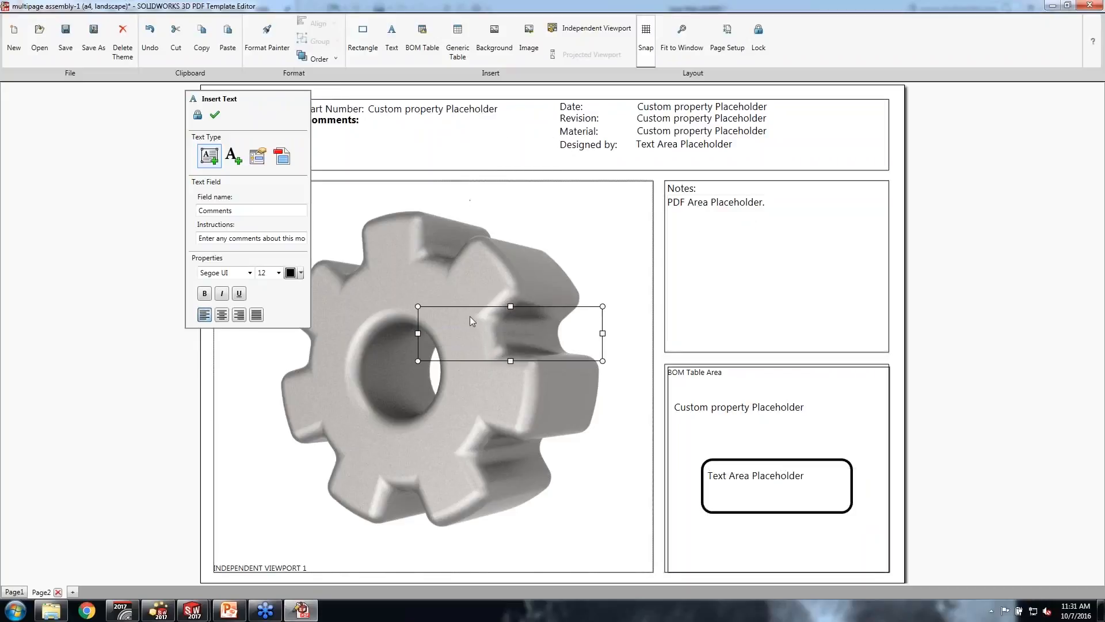
{"action": "left_click", "coordinate": [335, 58]}
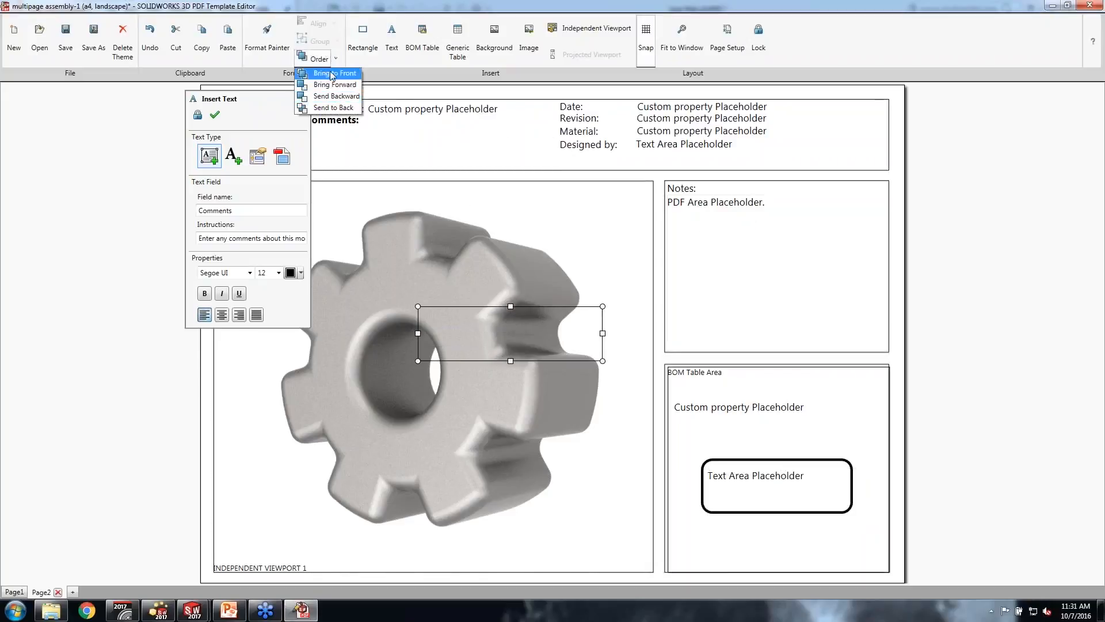
{"action": "left_click", "coordinate": [345, 73]}
{"action": "left_click", "coordinate": [743, 333]}
{"action": "left_click_drag", "start_coordinate": [512, 311], "coordinate": [442, 270]}
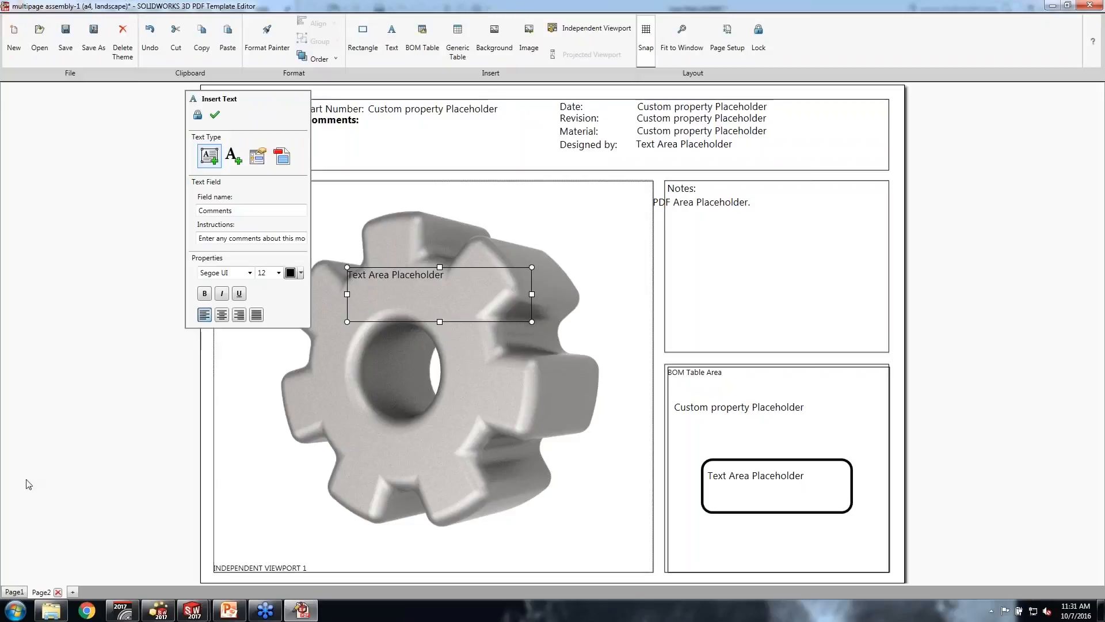
Rename Page2 of the template as TEST
{"action": "left_click", "coordinate": [36, 592]}
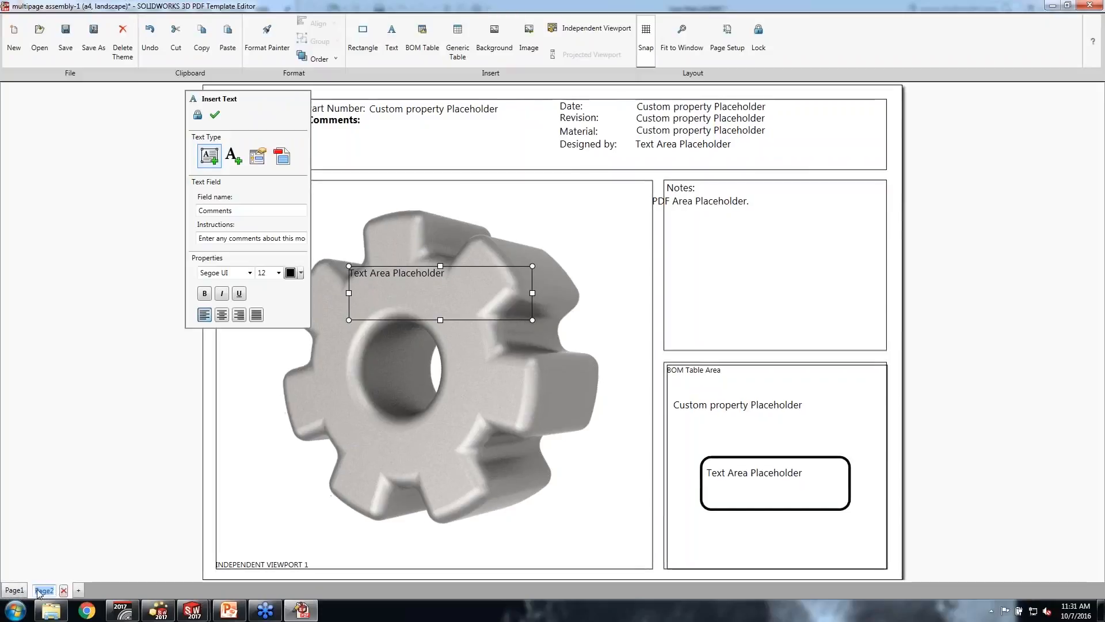
{"action": "type", "text": "TEST"}
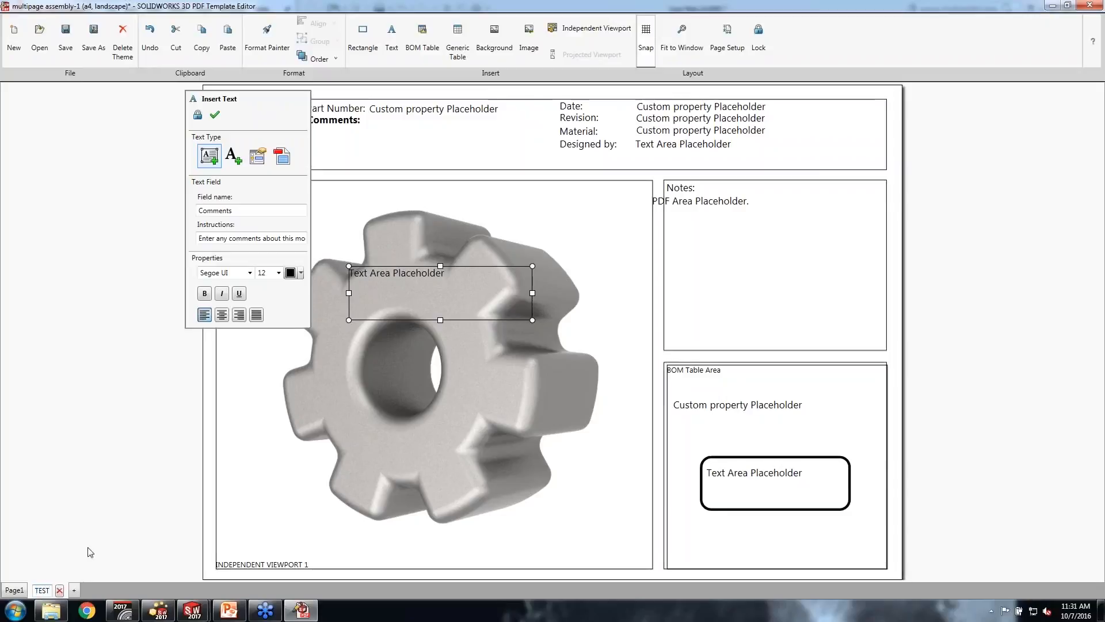
{"action": "key", "text": "Return"}
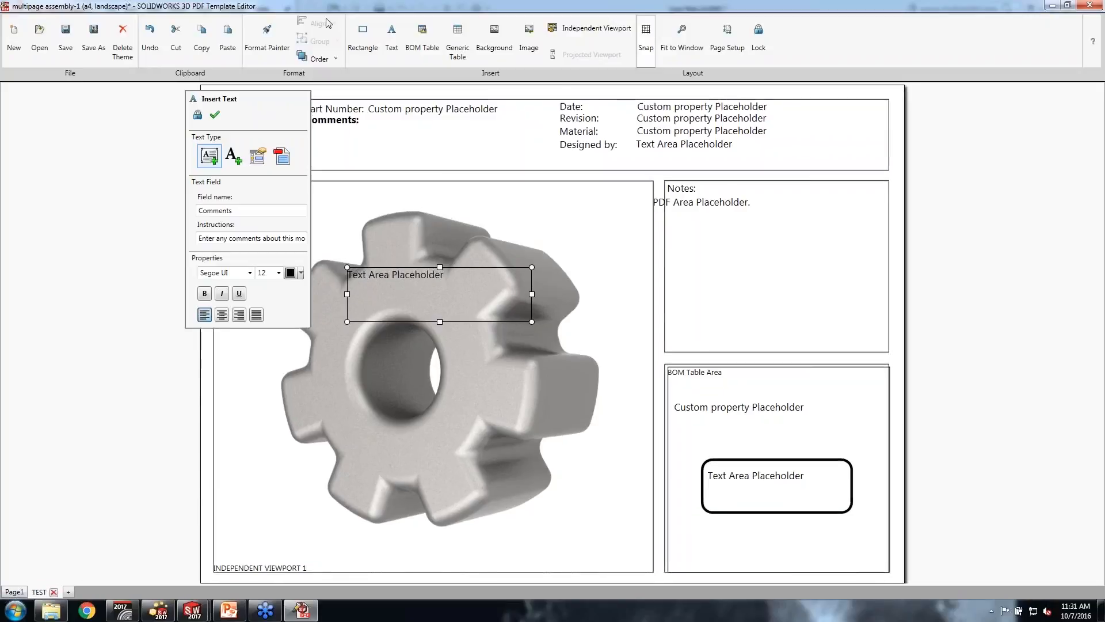
Add two blank pages to the template and reposition the TEST page between Page3 and Page4
{"action": "left_click", "coordinate": [69, 592]}
{"action": "left_click", "coordinate": [107, 593]}
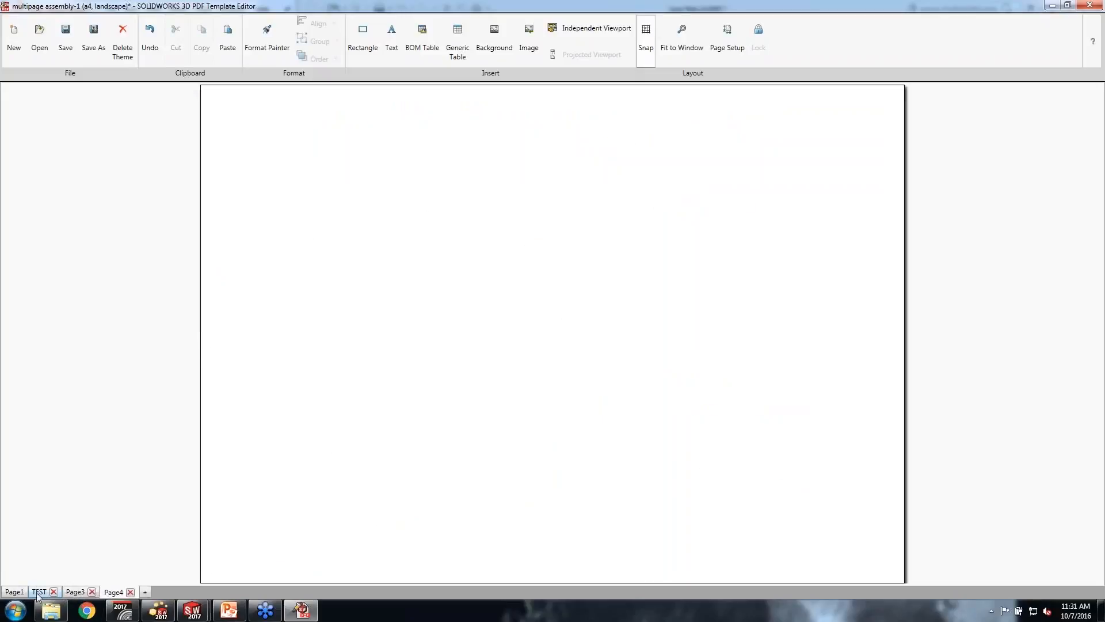
{"action": "left_click", "coordinate": [40, 592]}
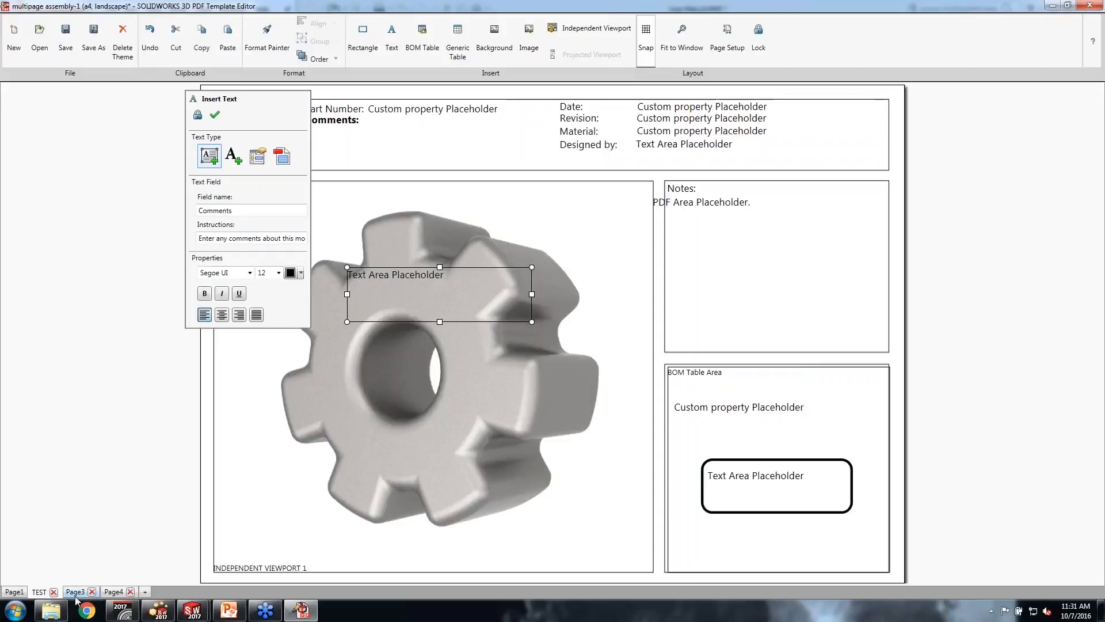
{"action": "left_click_drag", "start_coordinate": [132, 595], "coordinate": [135, 593]}
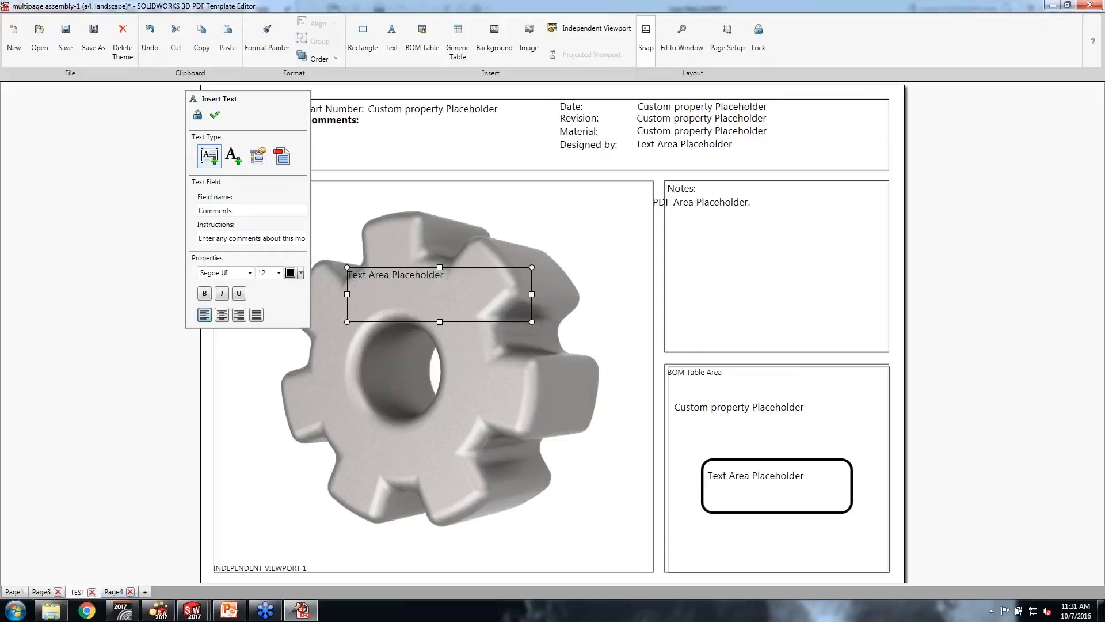
{"action": "left_click", "coordinate": [44, 595]}
{"action": "left_click", "coordinate": [80, 595]}
{"action": "left_click", "coordinate": [41, 593]}
{"action": "left_click", "coordinate": [80, 594]}
{"action": "left_click", "coordinate": [789, 311]}
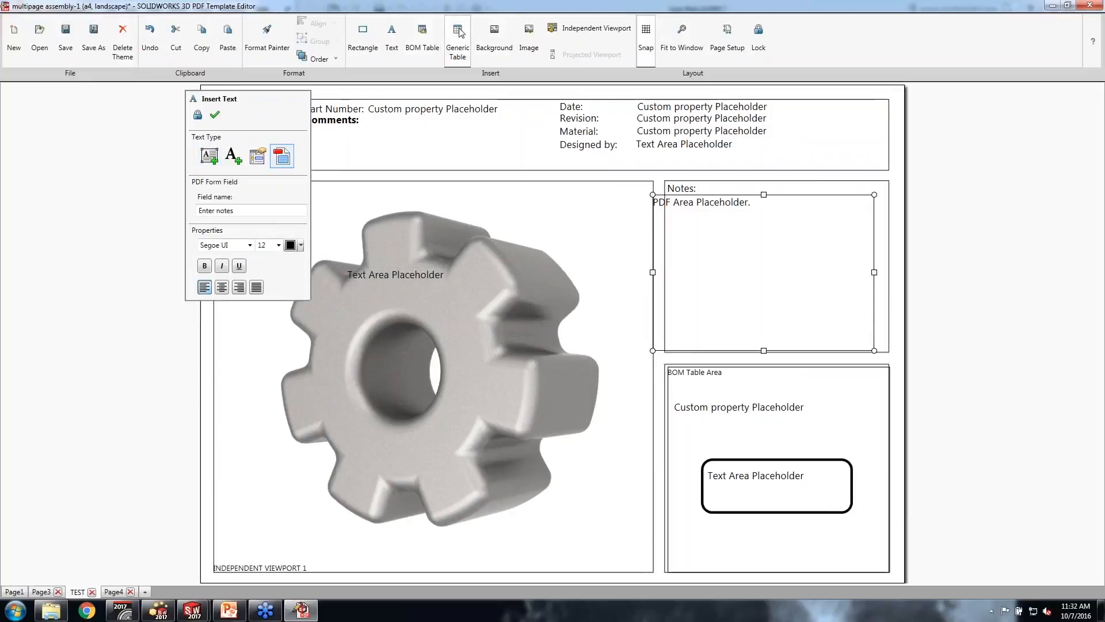
Insert a generic table on Page4 from the template file title block.sldtbt
{"action": "left_click", "coordinate": [113, 592]}
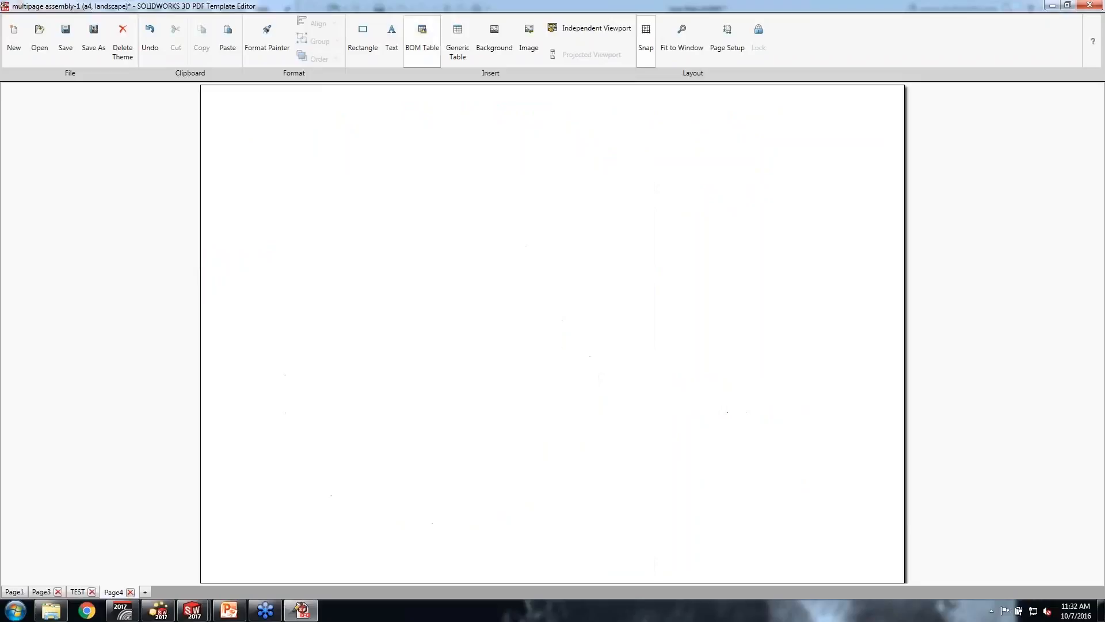
{"action": "left_click", "coordinate": [458, 41]}
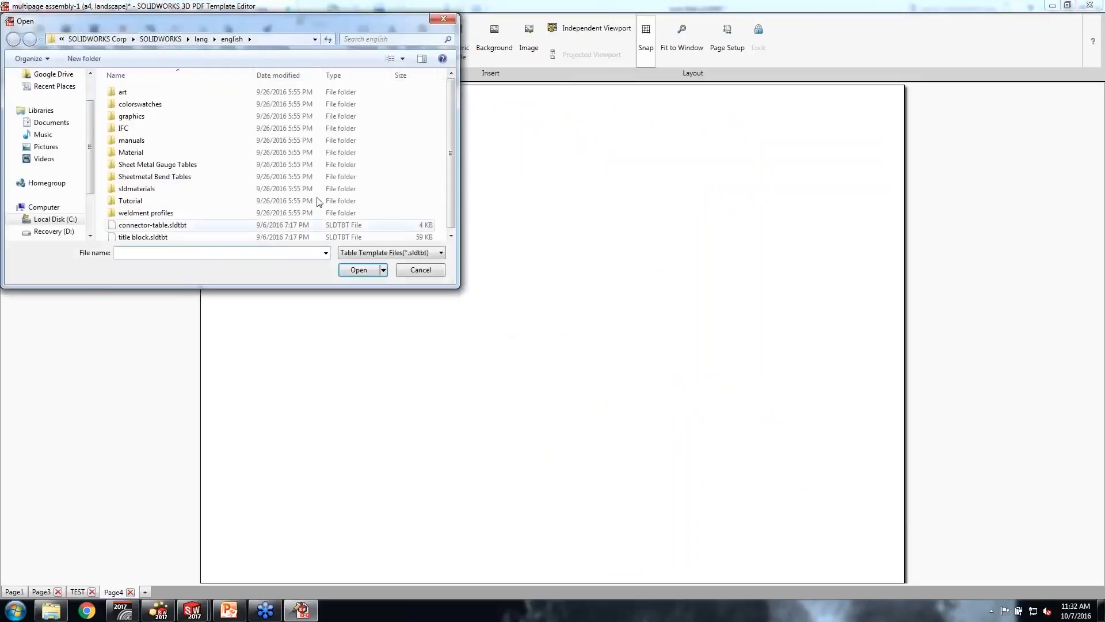
{"action": "scroll", "coordinate": [369, 187], "scroll_direction": "down", "scroll_amount": 1}
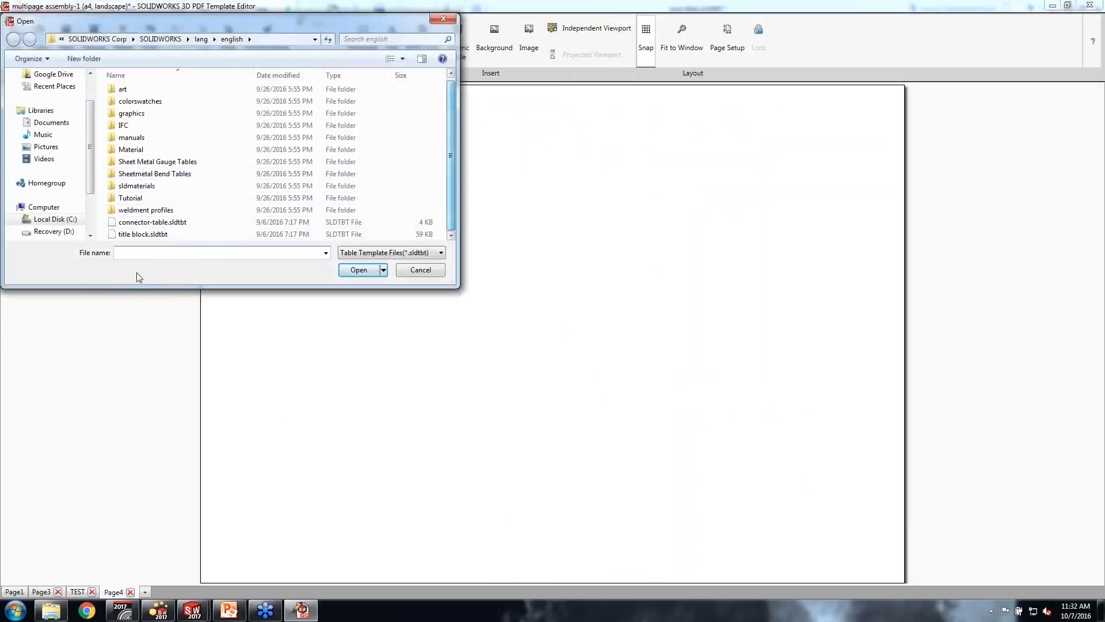
{"action": "double_click", "coordinate": [151, 234]}
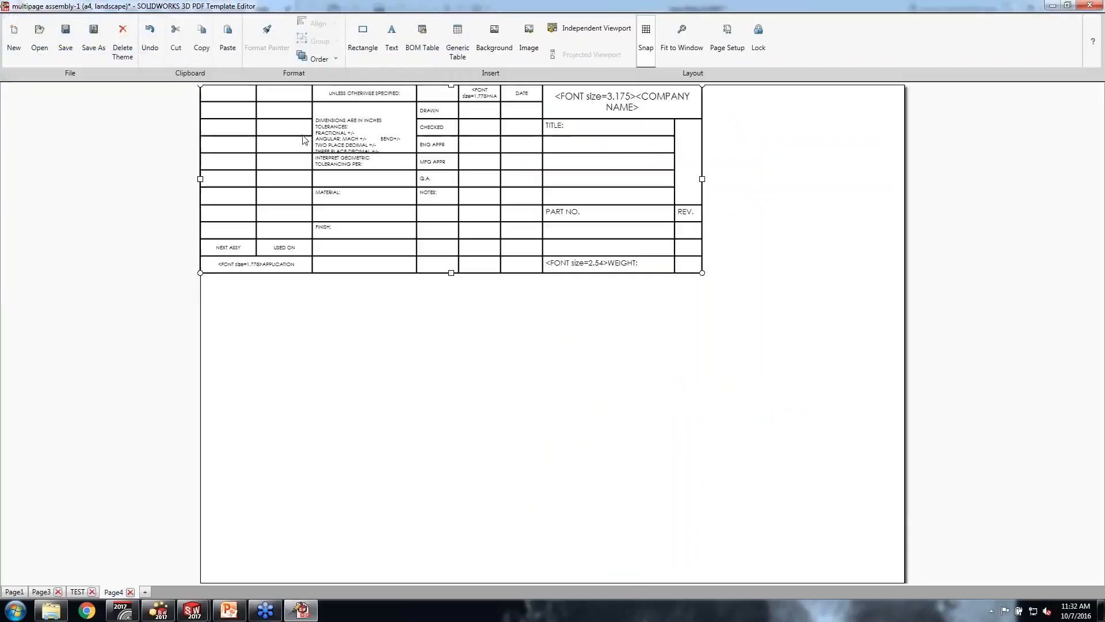
Slightly increase the title block table's third row height, narrow its second column, and scale the table to about half the page width
{"action": "left_click_drag", "start_coordinate": [702, 273], "coordinate": [905, 567]}
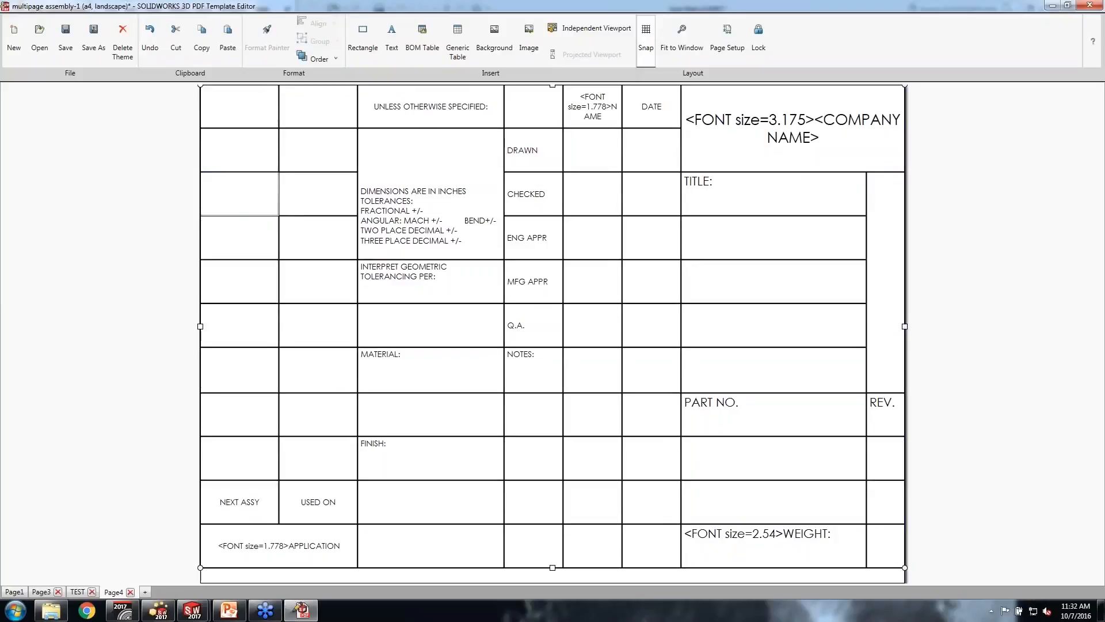
{"action": "mouse_move", "coordinate": [259, 217]}
{"action": "left_mouse_down"}
{"action": "mouse_move", "coordinate": [259, 230]}
{"action": "mouse_move", "coordinate": [259, 219]}
{"action": "left_mouse_up"}
{"action": "left_click", "coordinate": [278, 190]}
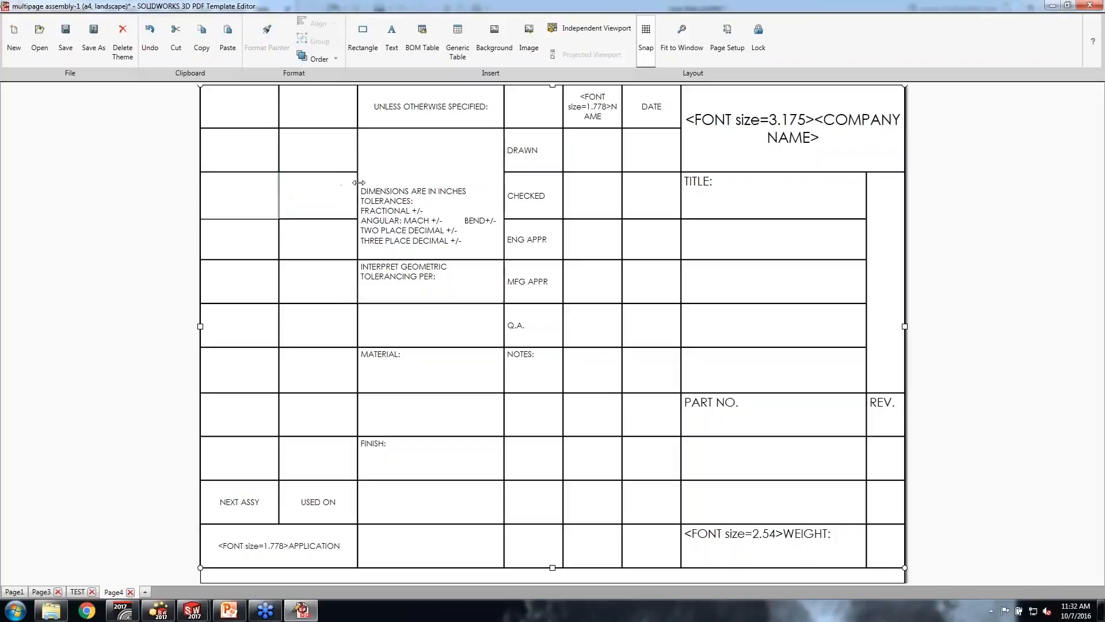
{"action": "mouse_move", "coordinate": [358, 190]}
{"action": "left_mouse_down"}
{"action": "mouse_move", "coordinate": [291, 188]}
{"action": "mouse_move", "coordinate": [440, 195]}
{"action": "mouse_move", "coordinate": [358, 201]}
{"action": "left_mouse_up"}
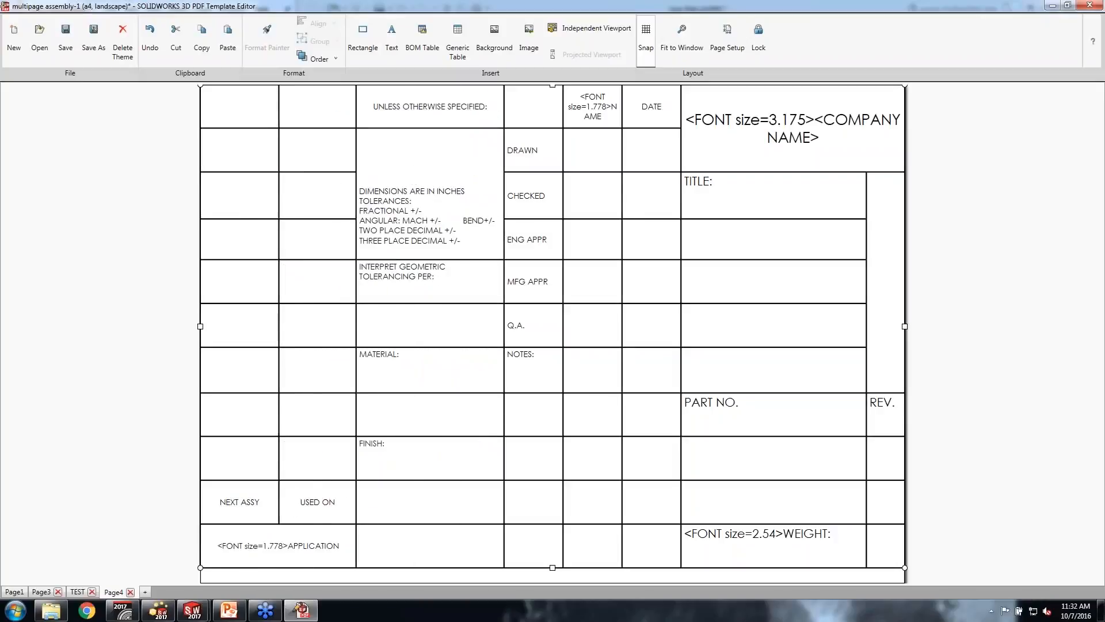
{"action": "left_click_drag", "start_coordinate": [905, 568], "coordinate": [556, 278]}
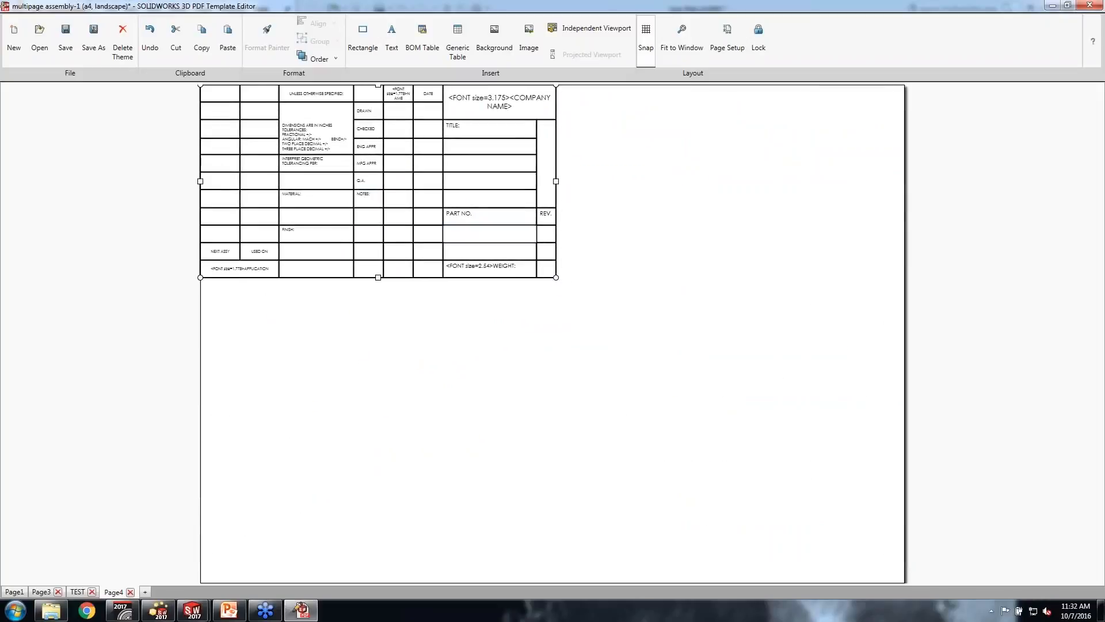
{"action": "left_click", "coordinate": [643, 349]}
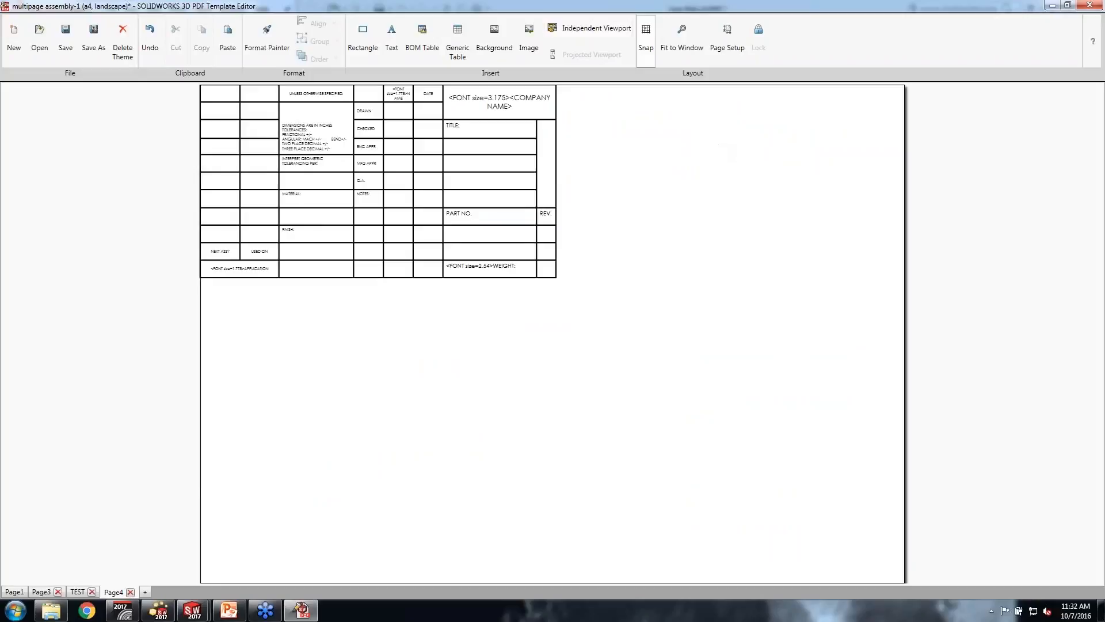
Group the Date label with its custom property placeholder in the header of the TEST page
{"action": "left_click", "coordinate": [77, 592]}
{"action": "left_click", "coordinate": [686, 131]}
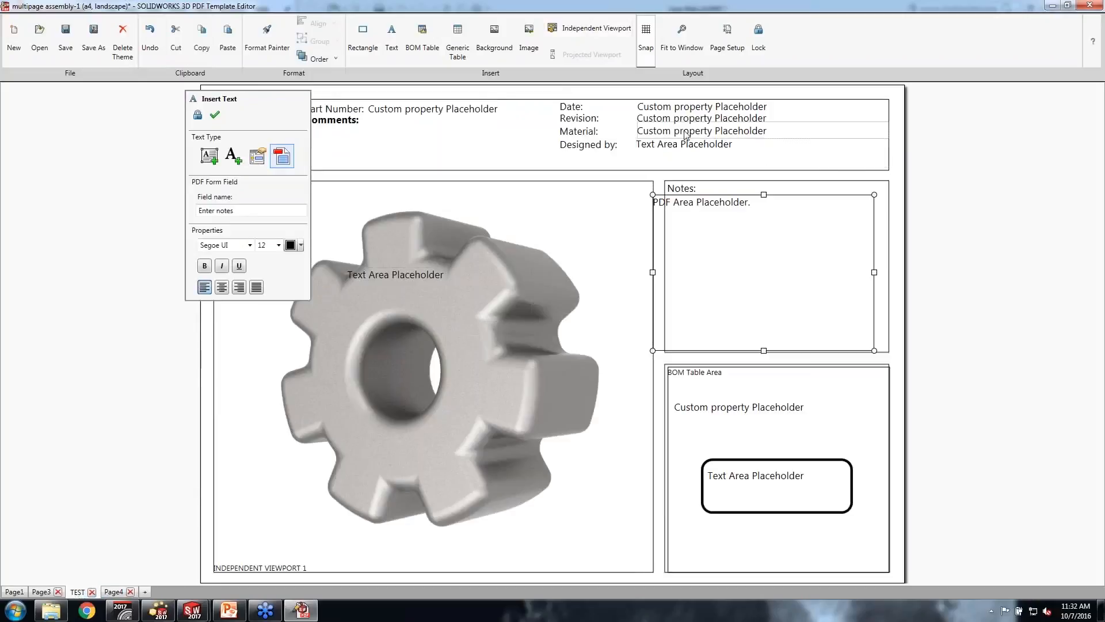
{"action": "left_click", "coordinate": [575, 107]}
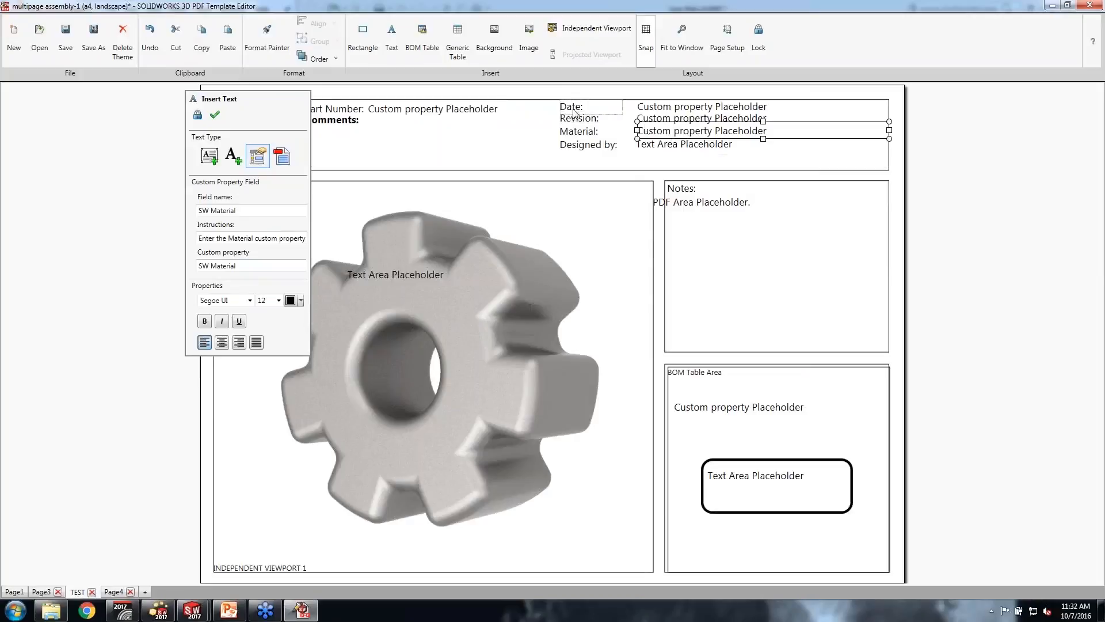
{"action": "left_click", "coordinate": [651, 112], "text": "ctrl"}
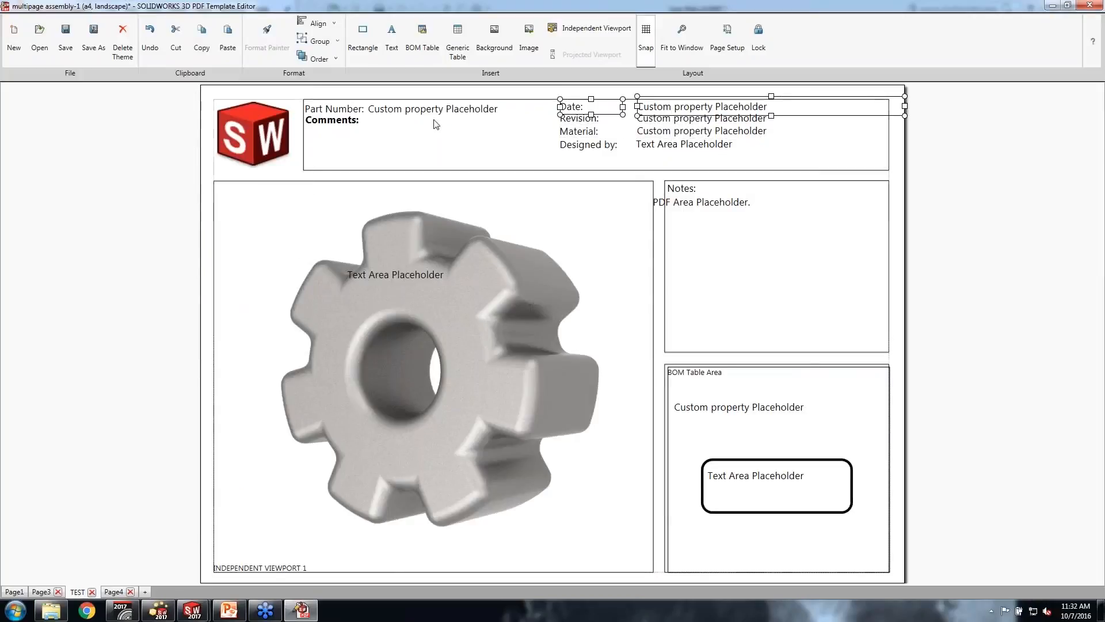
{"action": "left_click", "coordinate": [318, 43]}
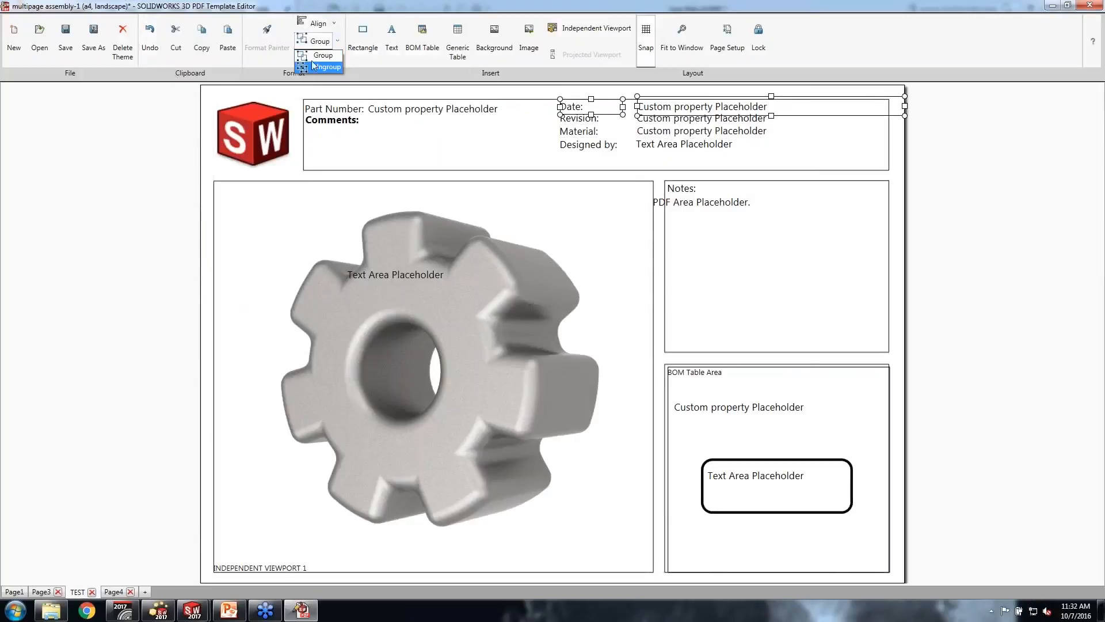
{"action": "left_click", "coordinate": [318, 56]}
{"action": "left_click", "coordinate": [700, 303]}
{"action": "left_click", "coordinate": [568, 110]}
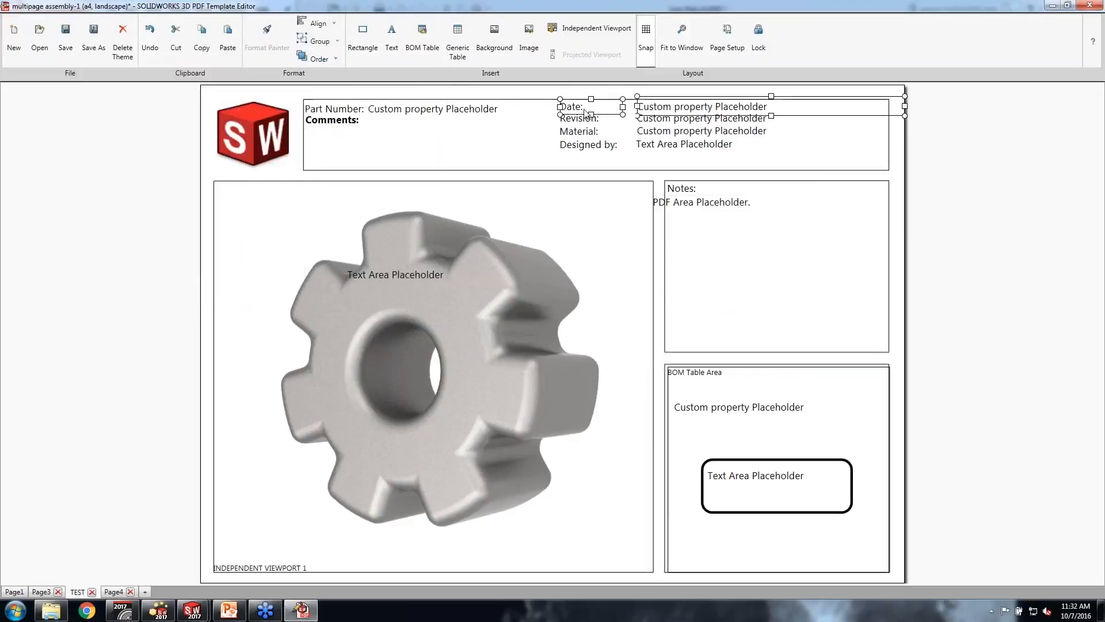
Move the Revision custom property placeholder into the Notes area and shift the PDF area placeholder further down
{"action": "left_click_drag", "start_coordinate": [804, 121], "coordinate": [820, 296]}
{"action": "left_click", "coordinate": [788, 340]}
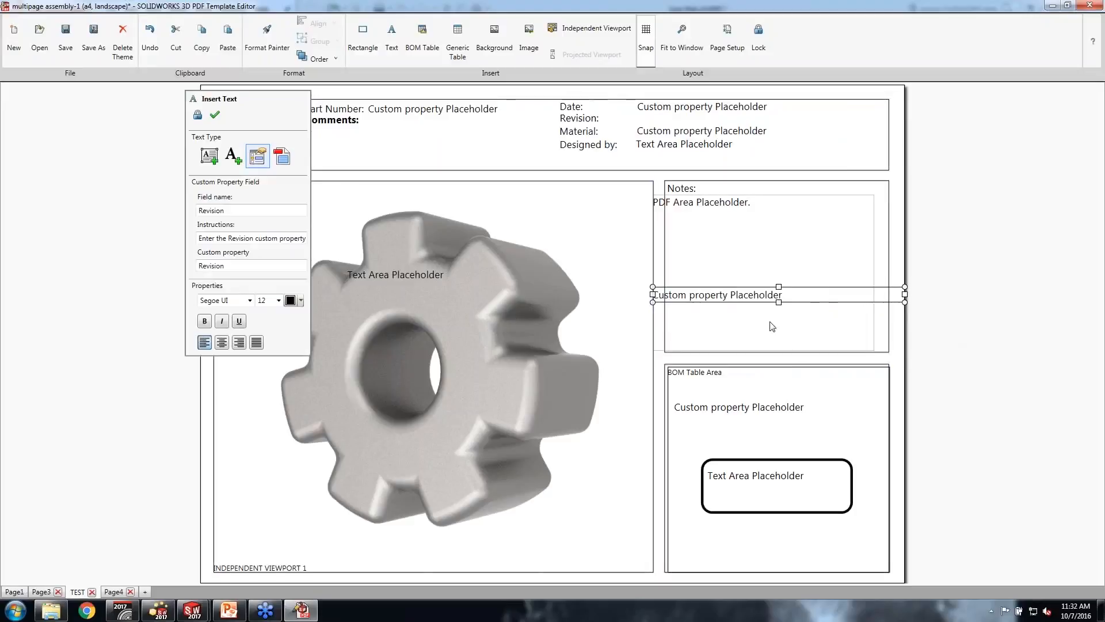
{"action": "left_click_drag", "start_coordinate": [788, 339], "coordinate": [818, 379]}
Move the grouped Date label and placeholder from the header into the viewport area above the gear
{"action": "left_click", "coordinate": [627, 126]}
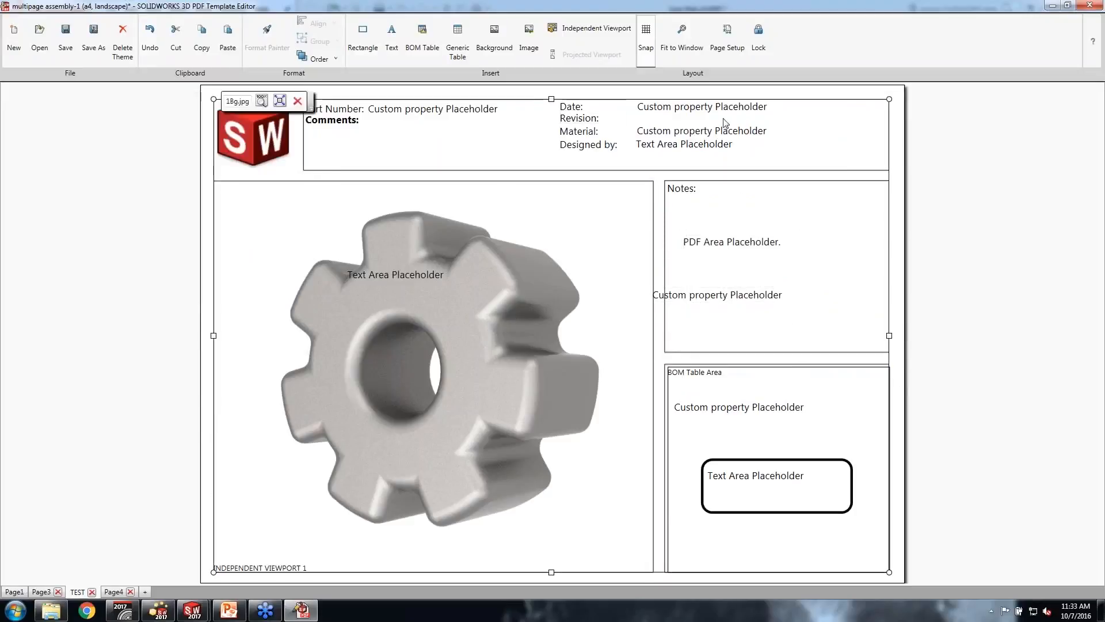
{"action": "left_click_drag", "start_coordinate": [651, 117], "coordinate": [642, 114]}
{"action": "left_click_drag", "start_coordinate": [640, 113], "coordinate": [310, 201]}
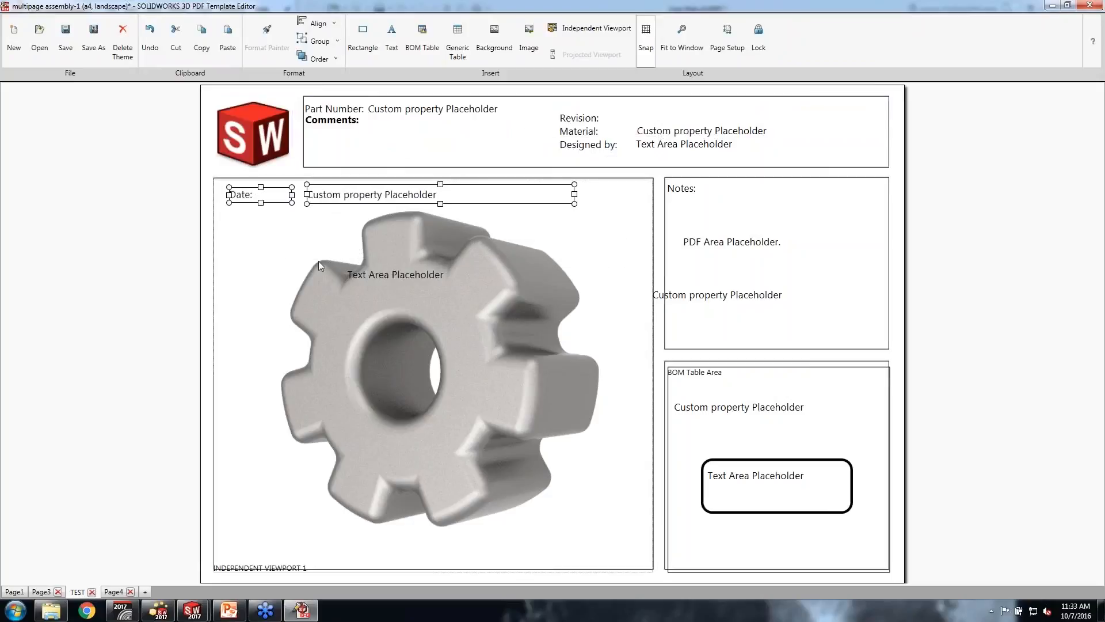
Ungroup the Date label and its custom property placeholder, and move the placeholder slightly right on its own
{"action": "left_click", "coordinate": [315, 41]}
{"action": "left_click", "coordinate": [320, 66]}
{"action": "left_click", "coordinate": [255, 227]}
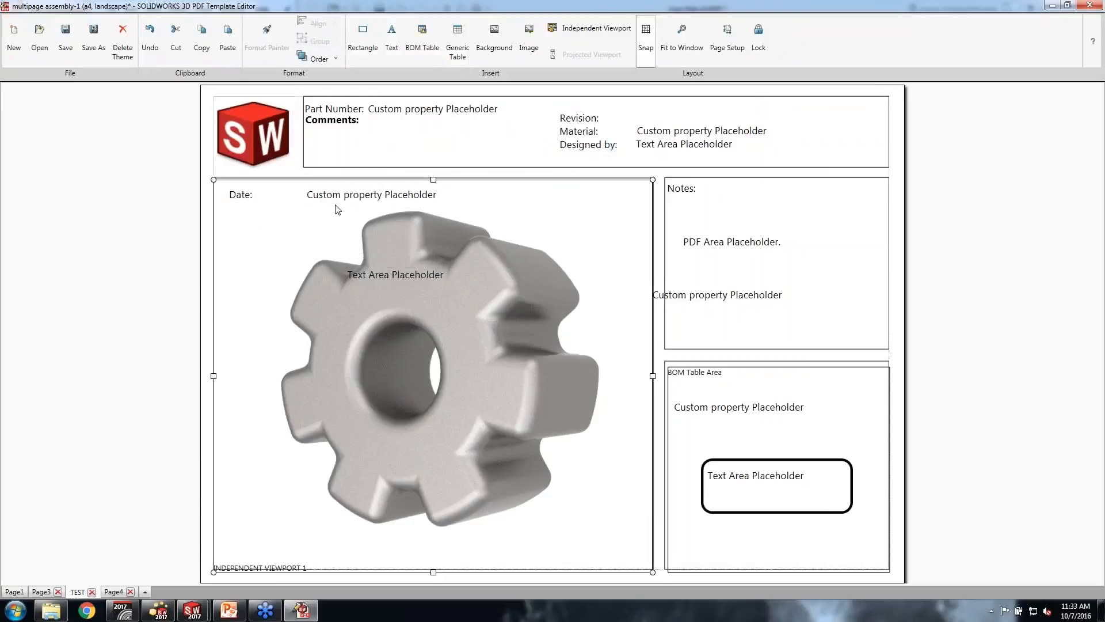
{"action": "left_click_drag", "start_coordinate": [341, 199], "coordinate": [355, 198]}
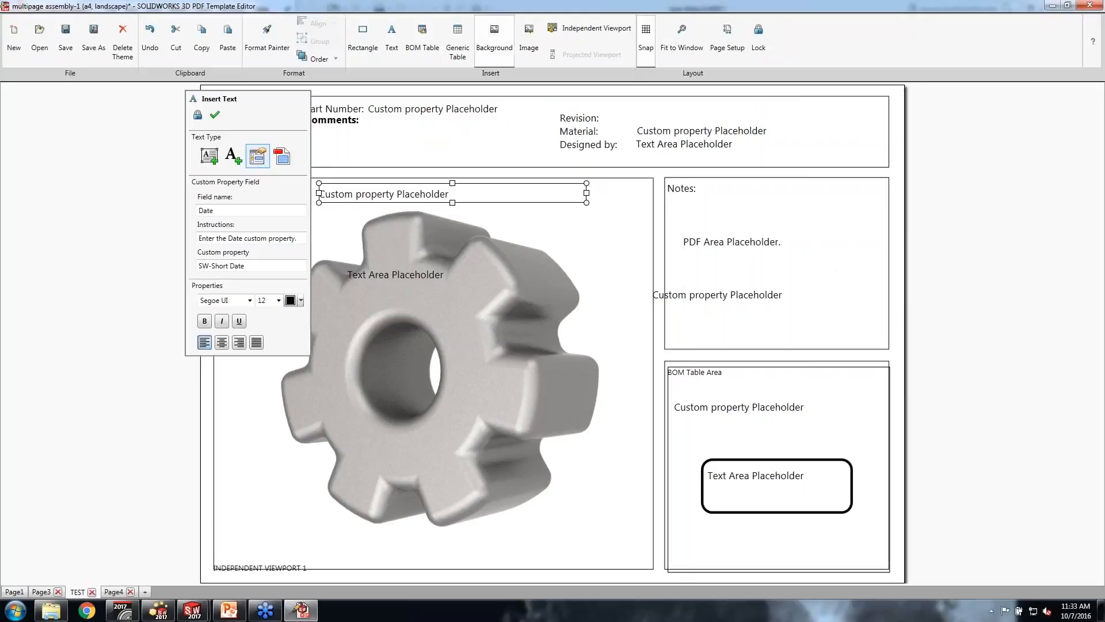
Insert a new text area placeholder at the pointer location inside the Notes area
{"action": "left_click", "coordinate": [391, 35]}
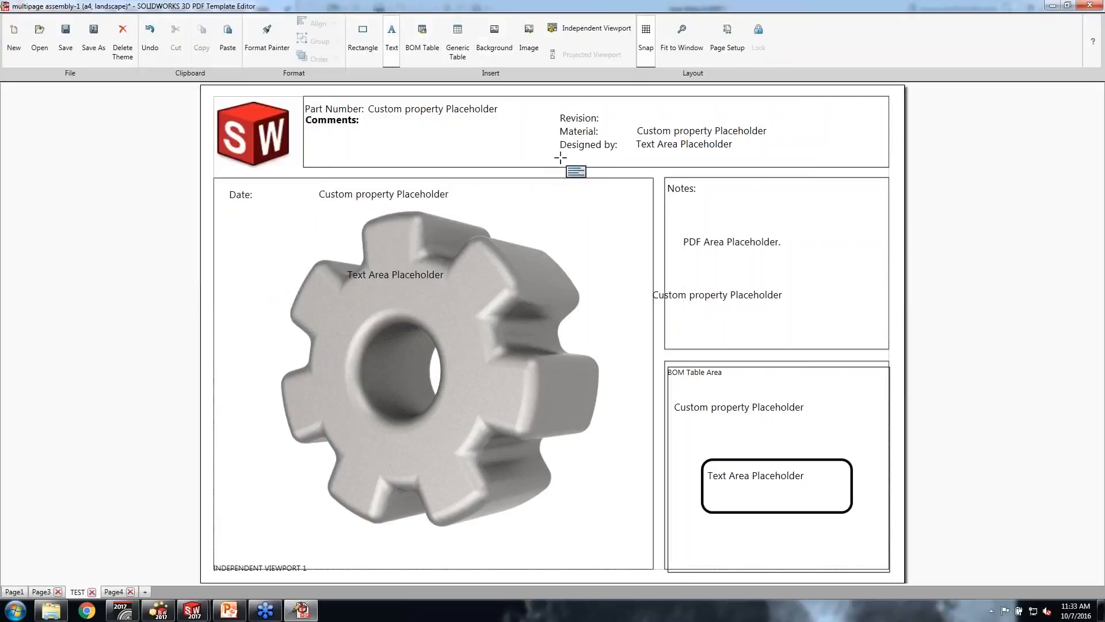
{"action": "left_click", "coordinate": [785, 216]}
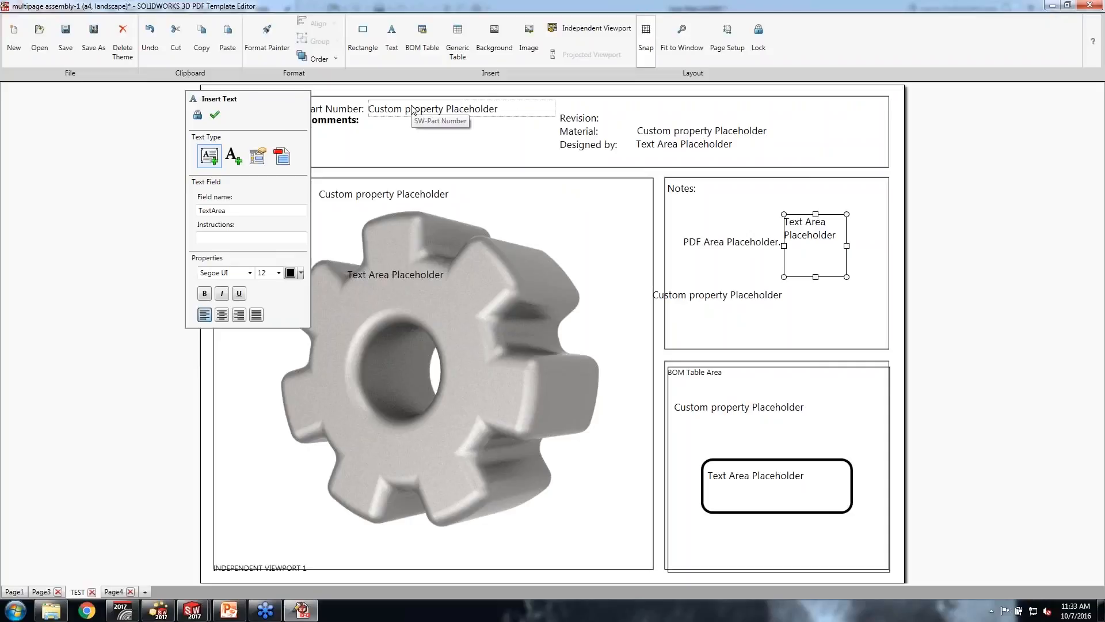
{"action": "left_click", "coordinate": [800, 316]}
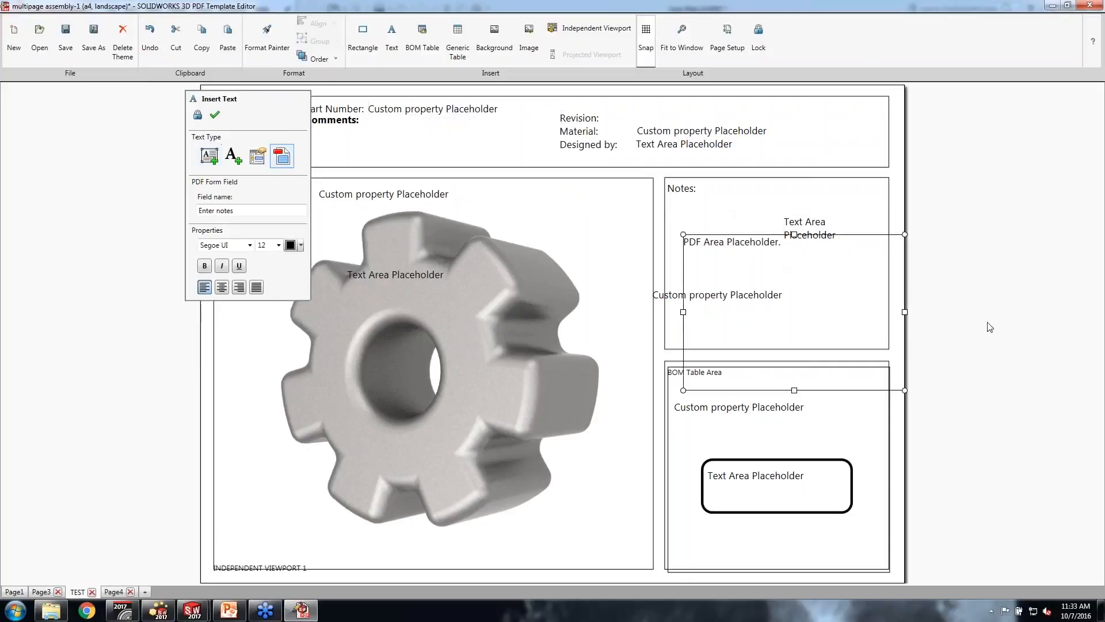
Close the 3D PDF Template Editor and show the Tech Comms - Whats New 2017 presentation maximized in PowerPoint
{"action": "left_click", "coordinate": [1090, 5]}
{"action": "left_click", "coordinate": [553, 318]}
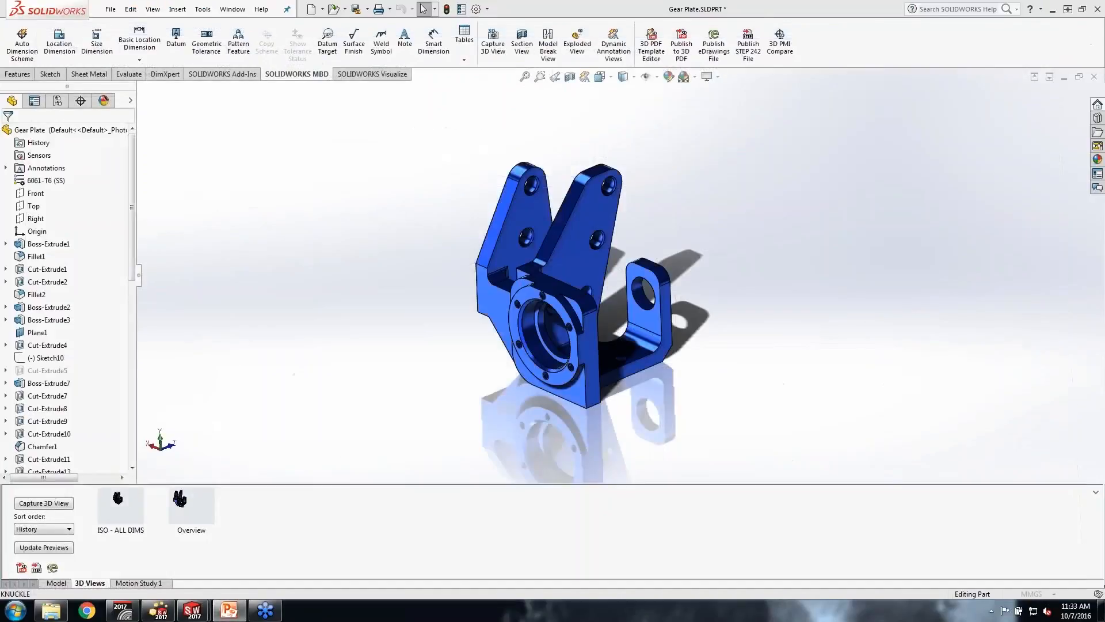
{"action": "left_click_drag", "start_coordinate": [720, 1], "coordinate": [703, 199]}
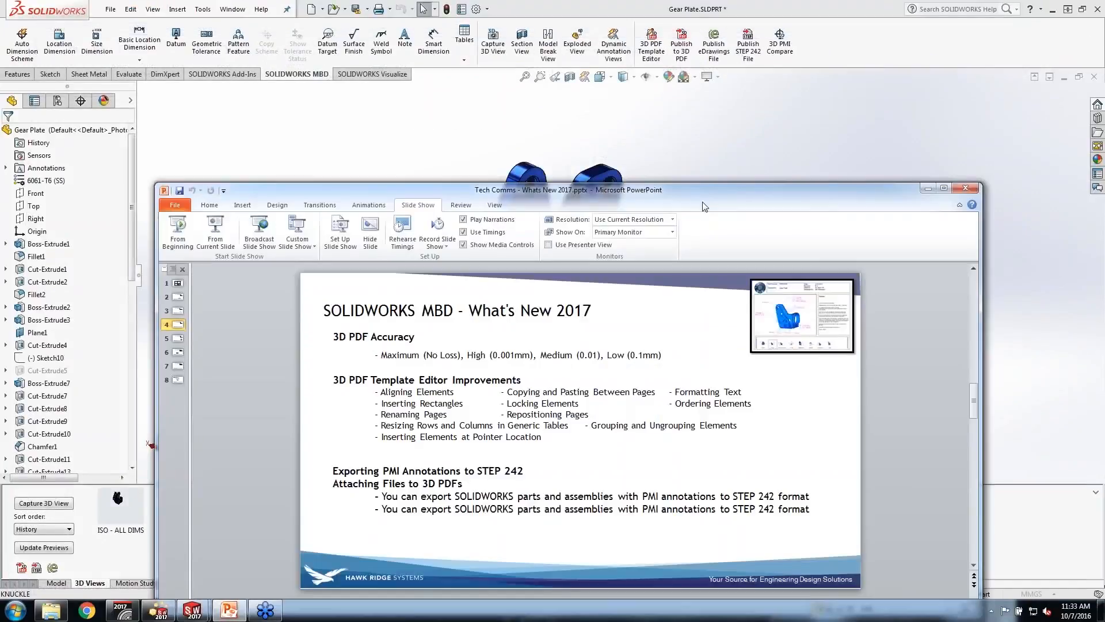
{"action": "double_click", "coordinate": [703, 197]}
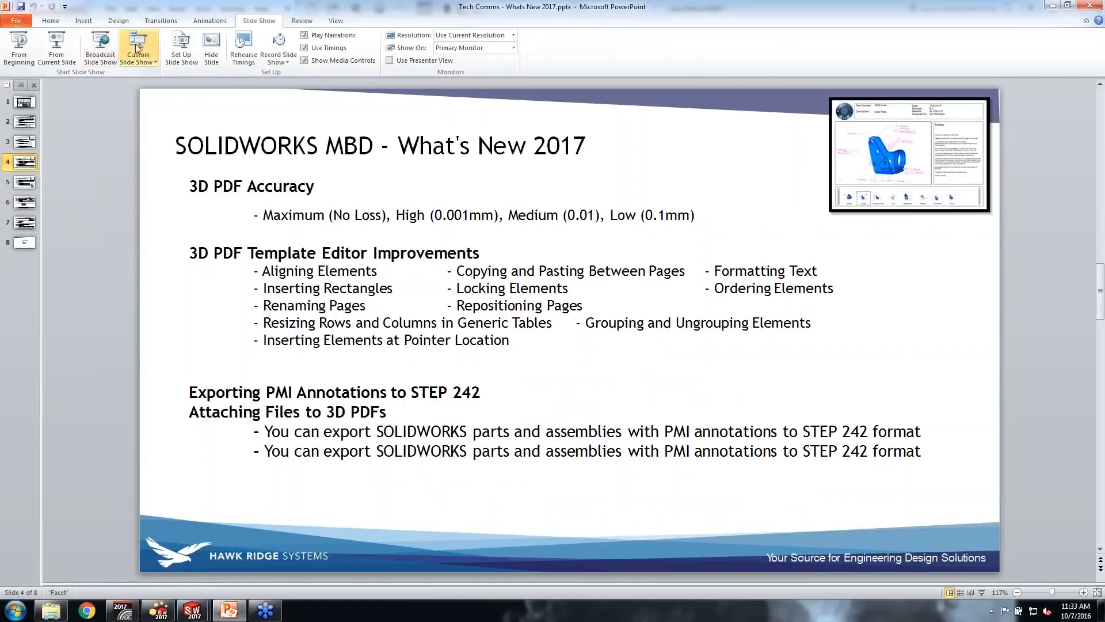
Start the slide show from the current SOLIDWORKS MBD - What's New 2017 slide
{"action": "left_click", "coordinate": [56, 48]}
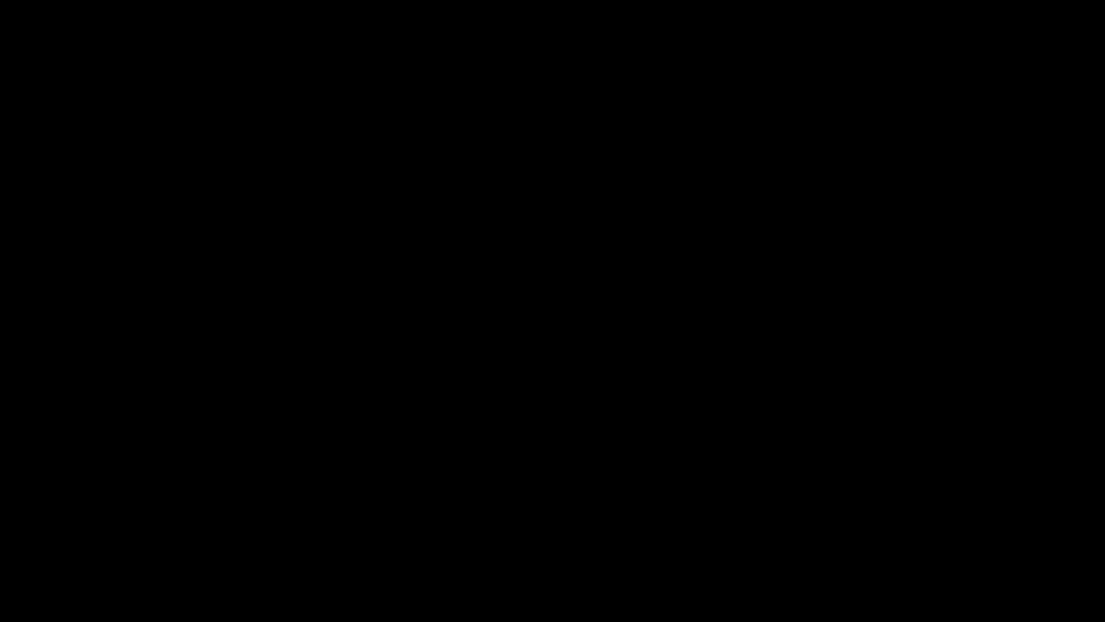
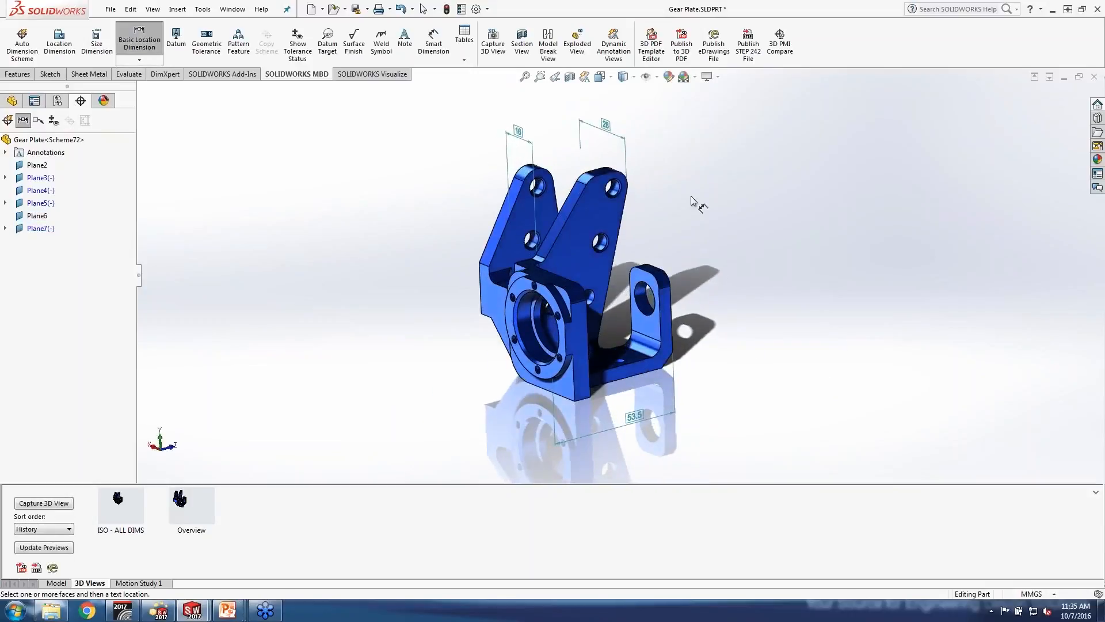
Capture the current Gear Plate orientation with its dimensions as a 3D view and compare it with the Overview view
{"action": "scroll", "coordinate": [585, 308], "scroll_direction": "down", "scroll_amount": 3}
{"action": "scroll", "coordinate": [679, 325], "scroll_direction": "up", "scroll_amount": 2}
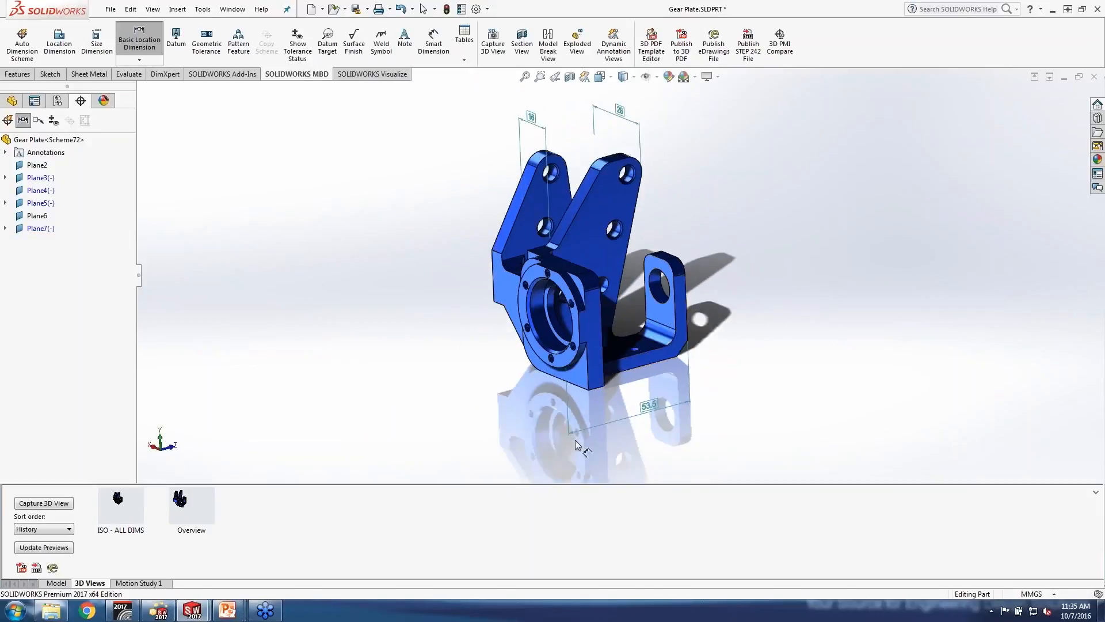
{"action": "left_click", "coordinate": [46, 503]}
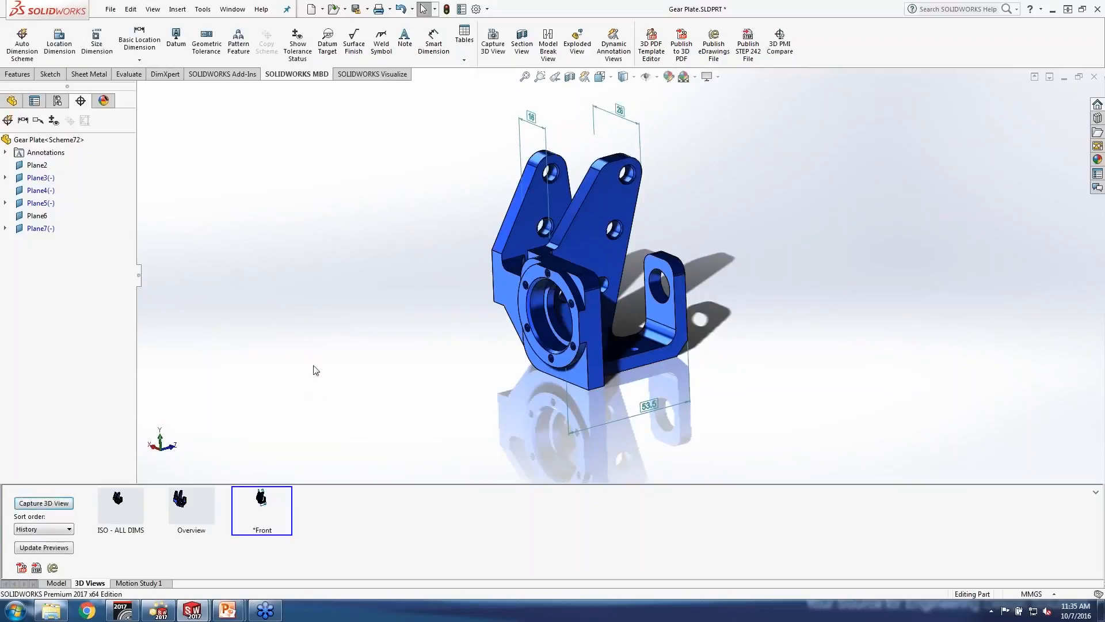
{"action": "left_click", "coordinate": [206, 505]}
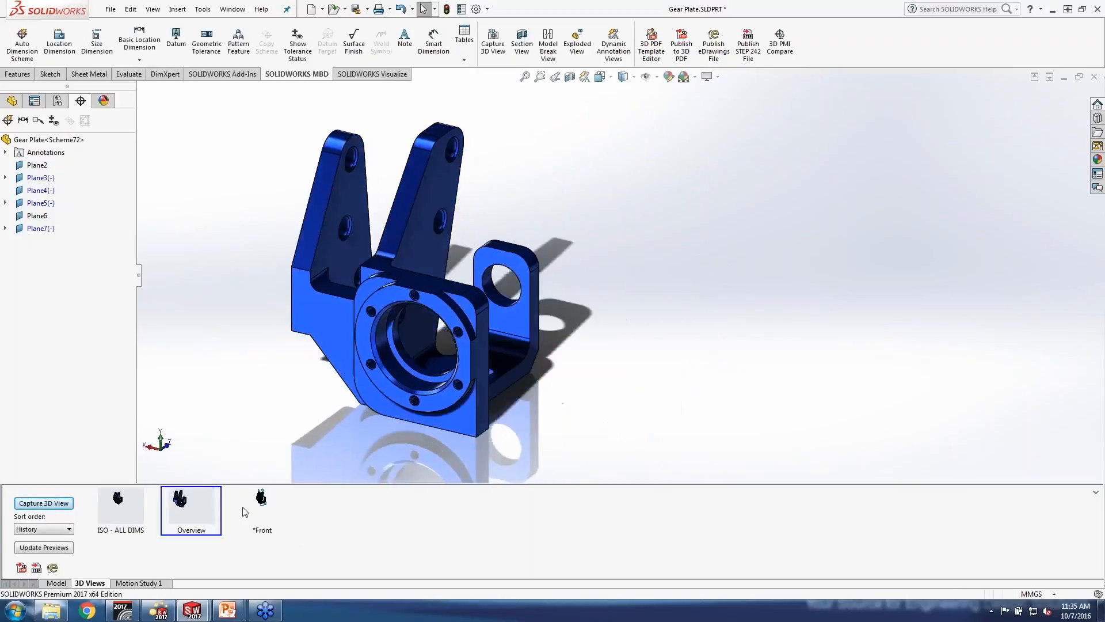
{"action": "left_click", "coordinate": [262, 505]}
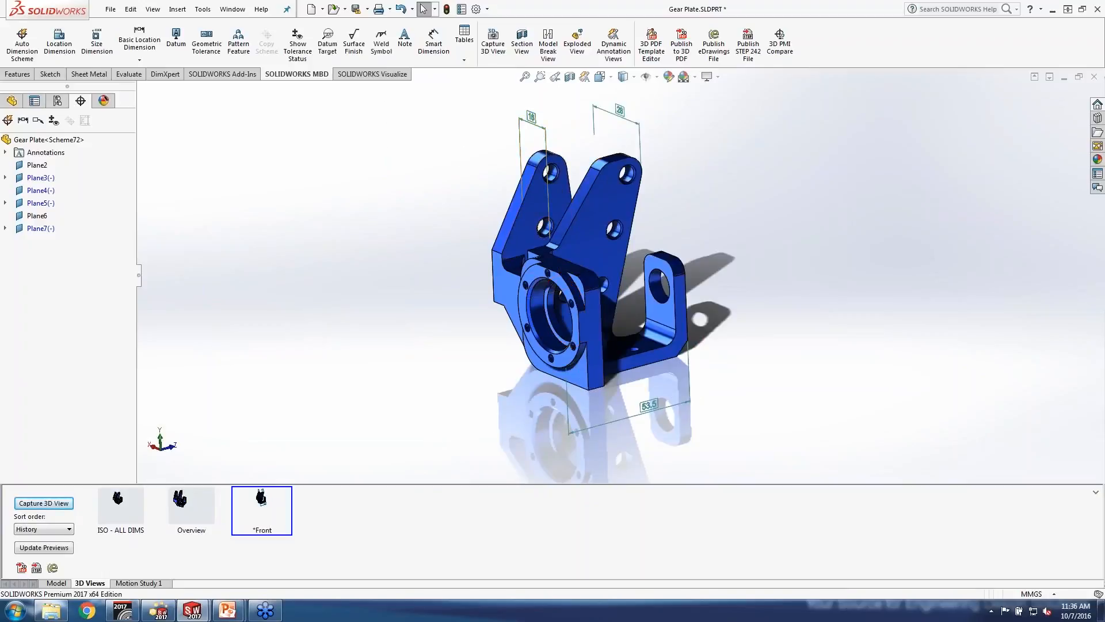
Move the thickness dimension above the rear upright arm to the *Back annotation view and reactivate the captured *Front 3D view
{"action": "right_click", "coordinate": [534, 118]}
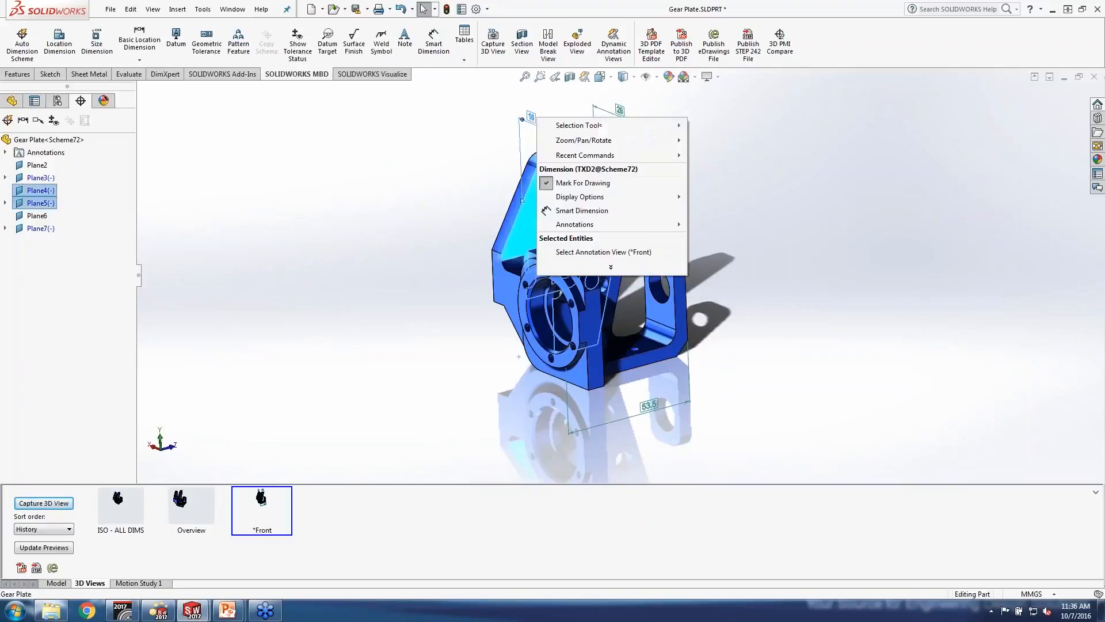
{"action": "left_click", "coordinate": [619, 253]}
{"action": "key", "text": "Down"}
{"action": "key", "text": "Down"}
{"action": "key", "text": "Down"}
{"action": "key", "text": "Down"}
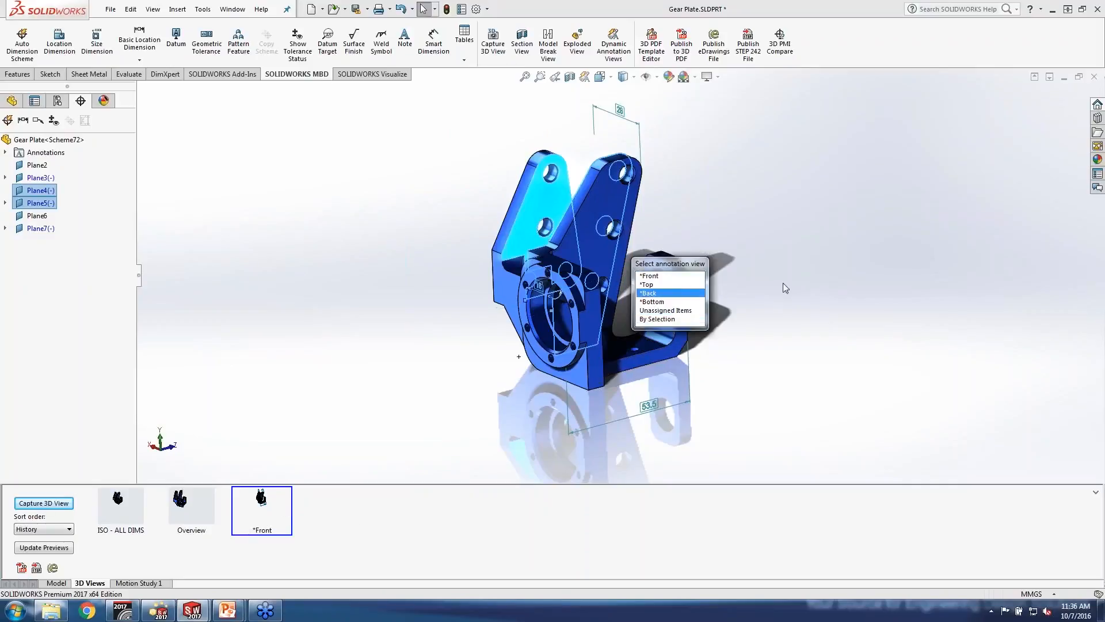
{"action": "left_click", "coordinate": [755, 299]}
{"action": "mouse_move", "coordinate": [755, 299]}
{"action": "middle_mouse_down"}
{"action": "mouse_move", "coordinate": [800, 293]}
{"action": "mouse_move", "coordinate": [768, 304]}
{"action": "middle_mouse_up"}
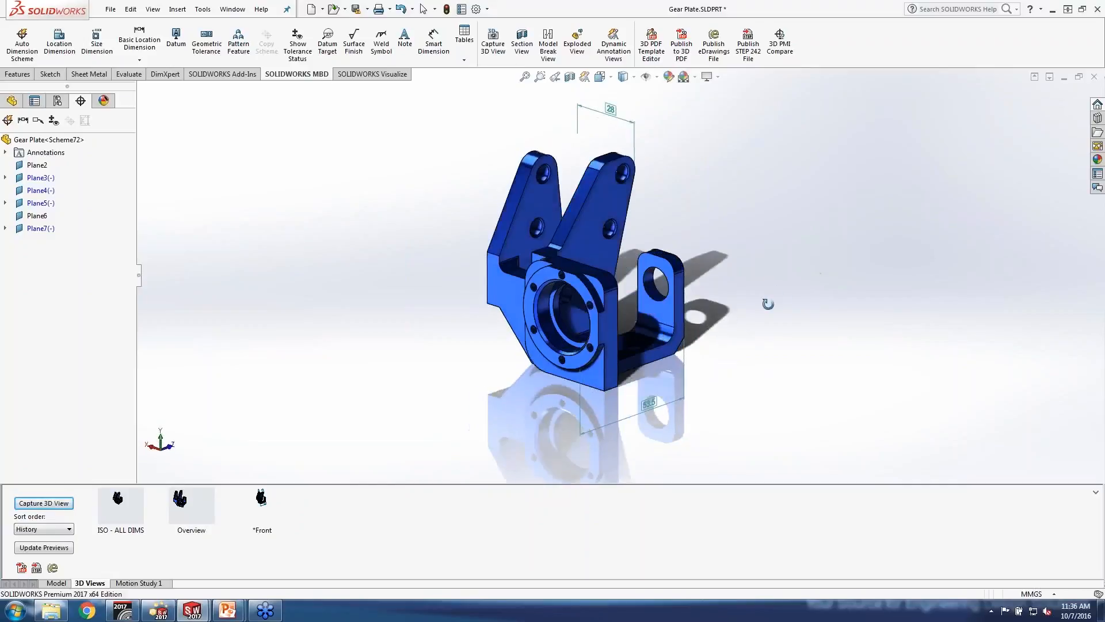
{"action": "left_click", "coordinate": [269, 513]}
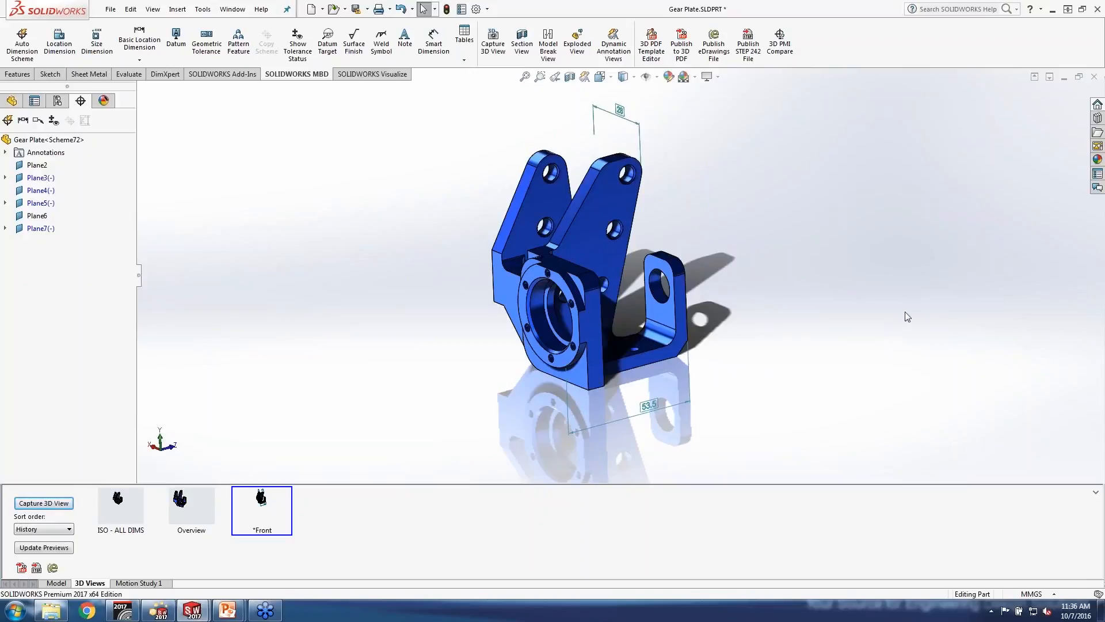
Publish the part as STEP 242 file GEAR PLATE.STP in the desktop folder Whats New 2017 Tech Comms, replacing the existing file
{"action": "left_click", "coordinate": [36, 568]}
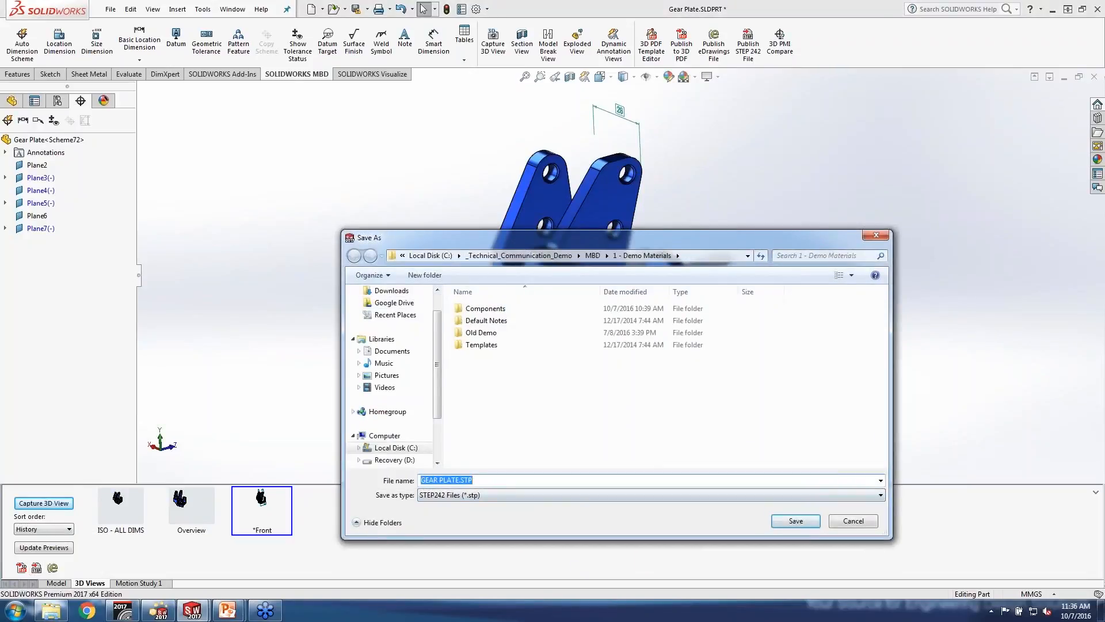
{"action": "left_click_drag", "start_coordinate": [436, 318], "coordinate": [435, 262]}
{"action": "scroll", "coordinate": [397, 305], "scroll_direction": "up", "scroll_amount": 1}
{"action": "left_click", "coordinate": [387, 308]}
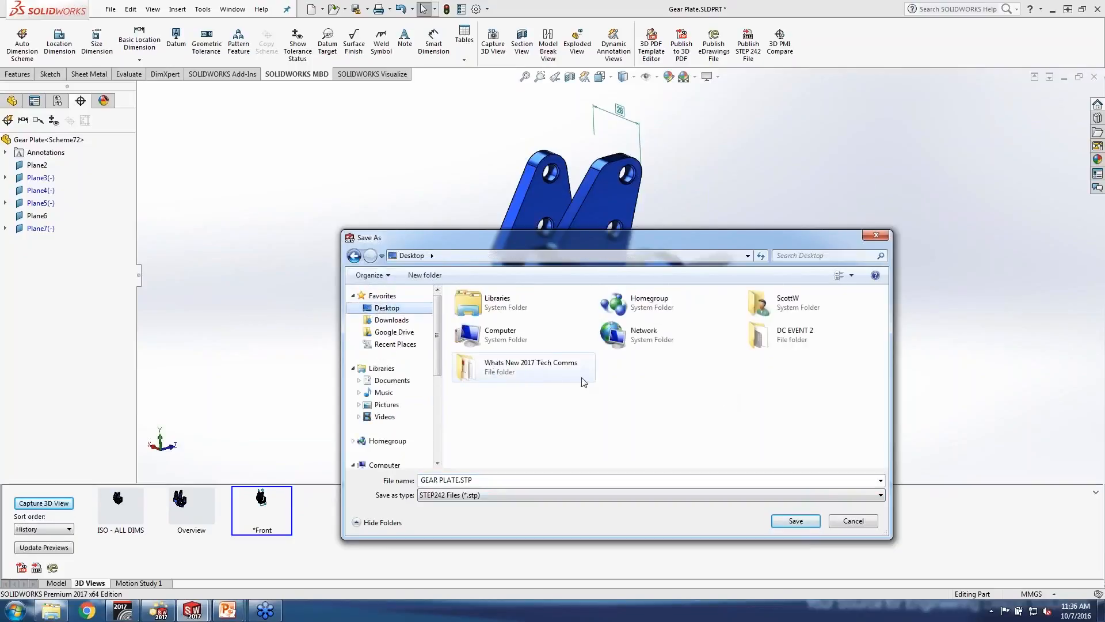
{"action": "double_click", "coordinate": [525, 370]}
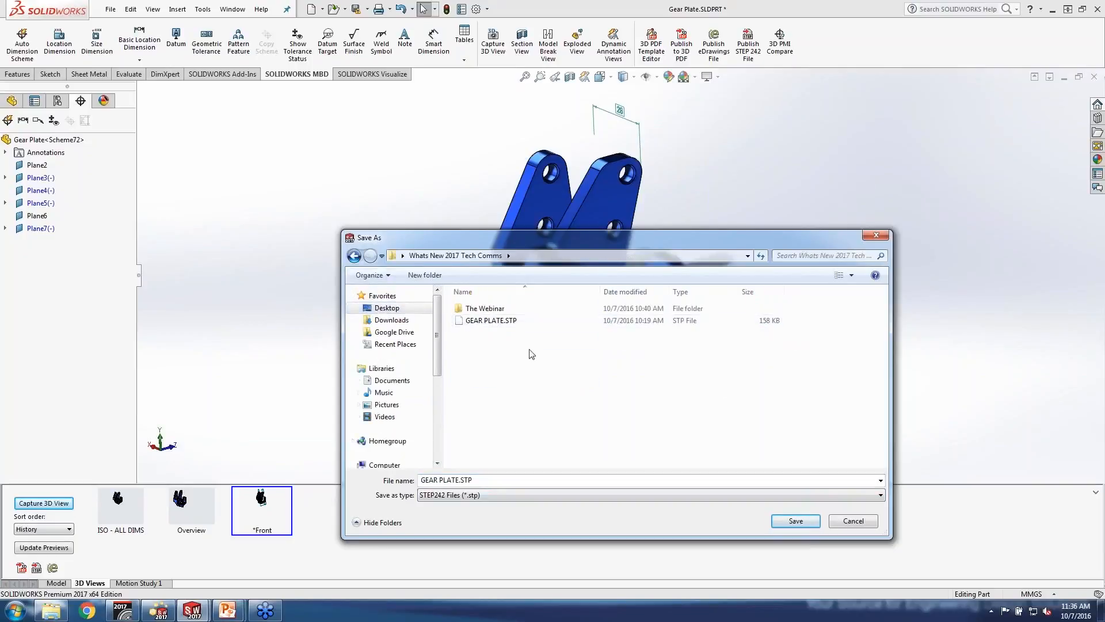
{"action": "left_click", "coordinate": [794, 521]}
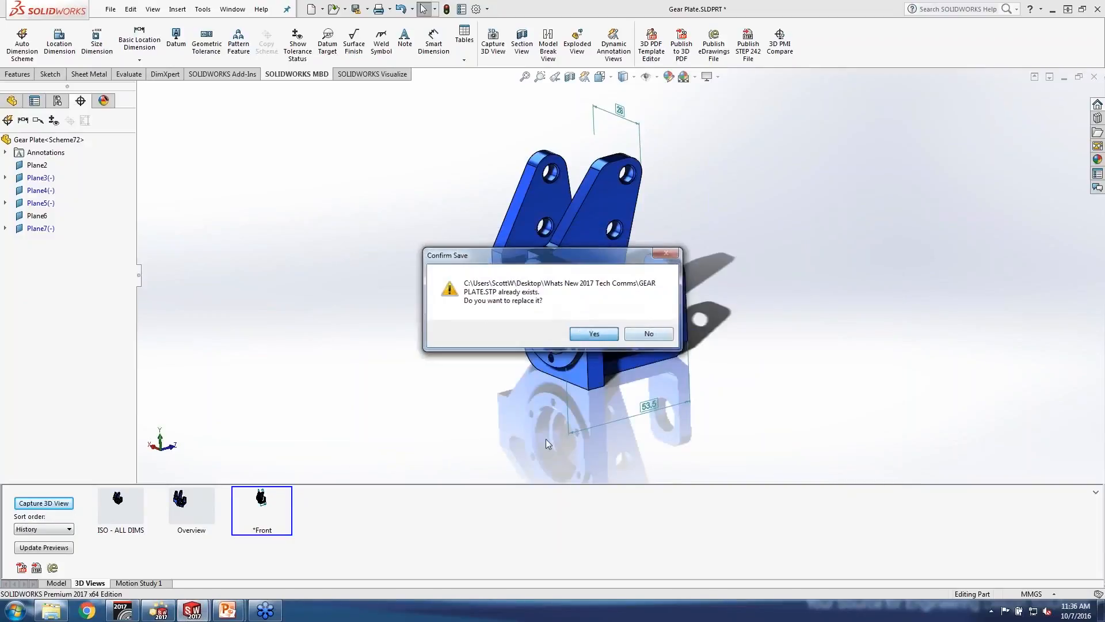
{"action": "left_click", "coordinate": [595, 334]}
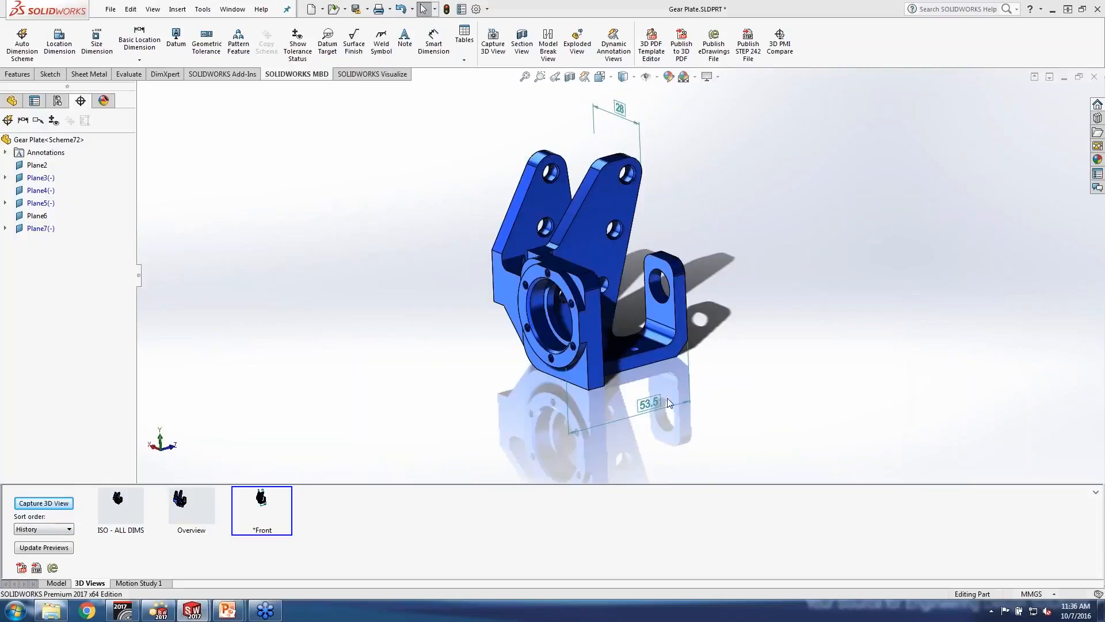
Start publishing a 3D PDF and attach GEAR PLATE.STP, TOP 3 2017 Tech Comm.docx and WhatsNew.pdf to it
{"action": "left_click", "coordinate": [22, 568]}
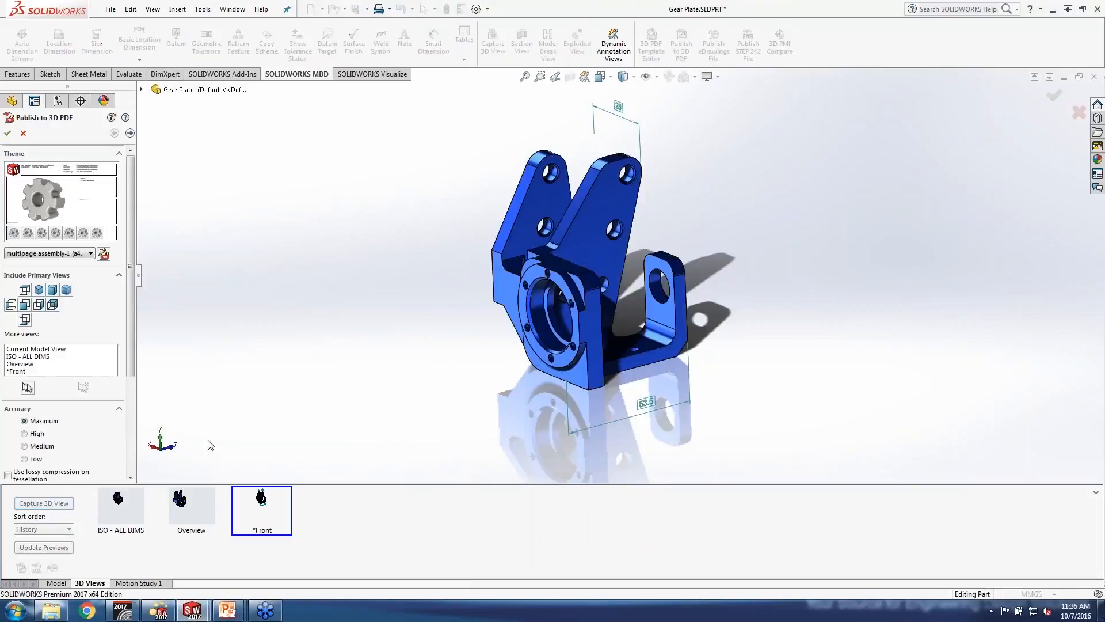
{"action": "left_click", "coordinate": [32, 253]}
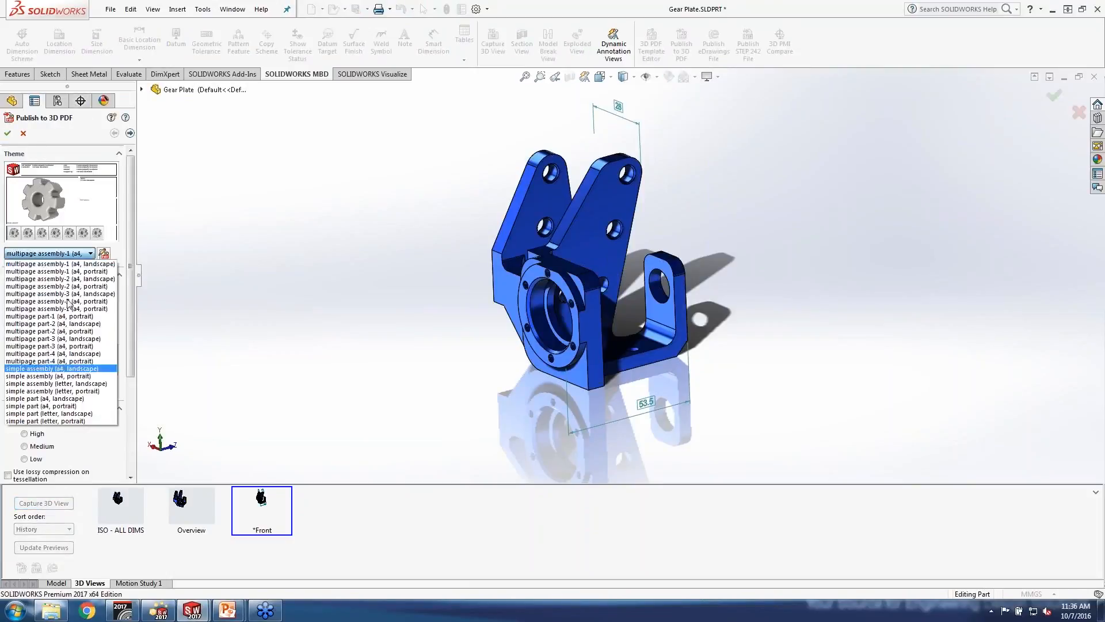
{"action": "left_click", "coordinate": [200, 348]}
{"action": "left_click_drag", "start_coordinate": [132, 293], "coordinate": [132, 388]}
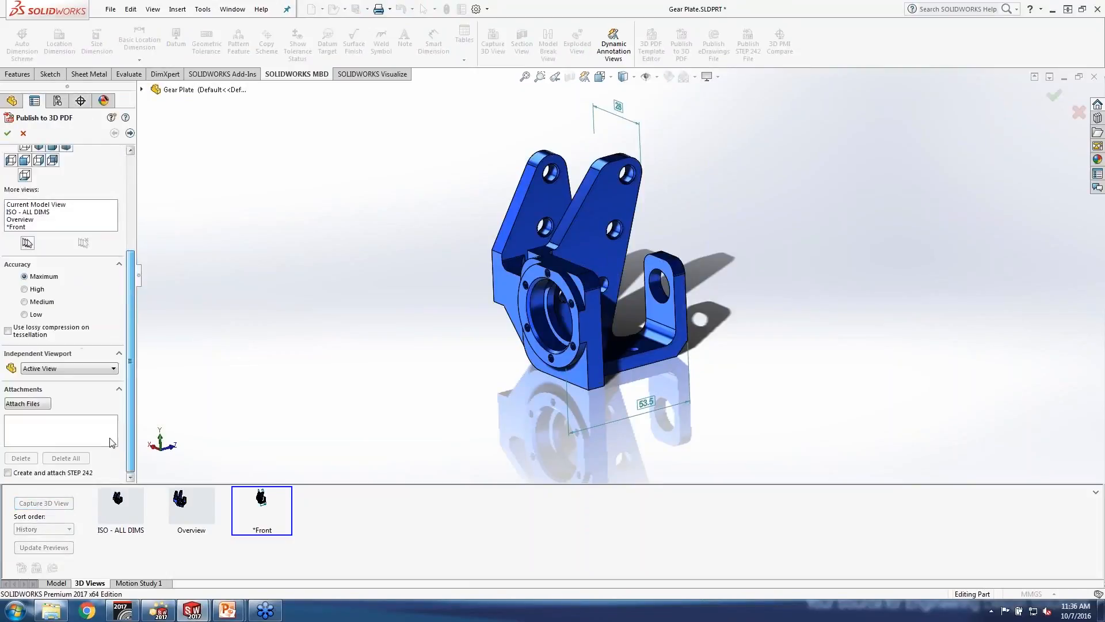
{"action": "left_click", "coordinate": [33, 403]}
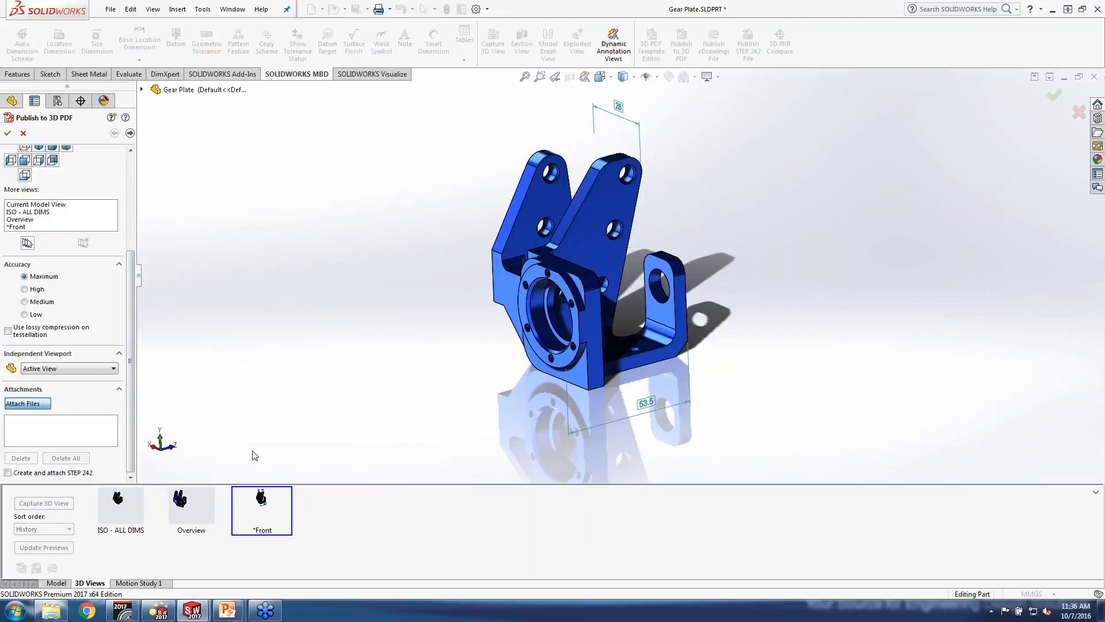
{"action": "left_click", "coordinate": [487, 346]}
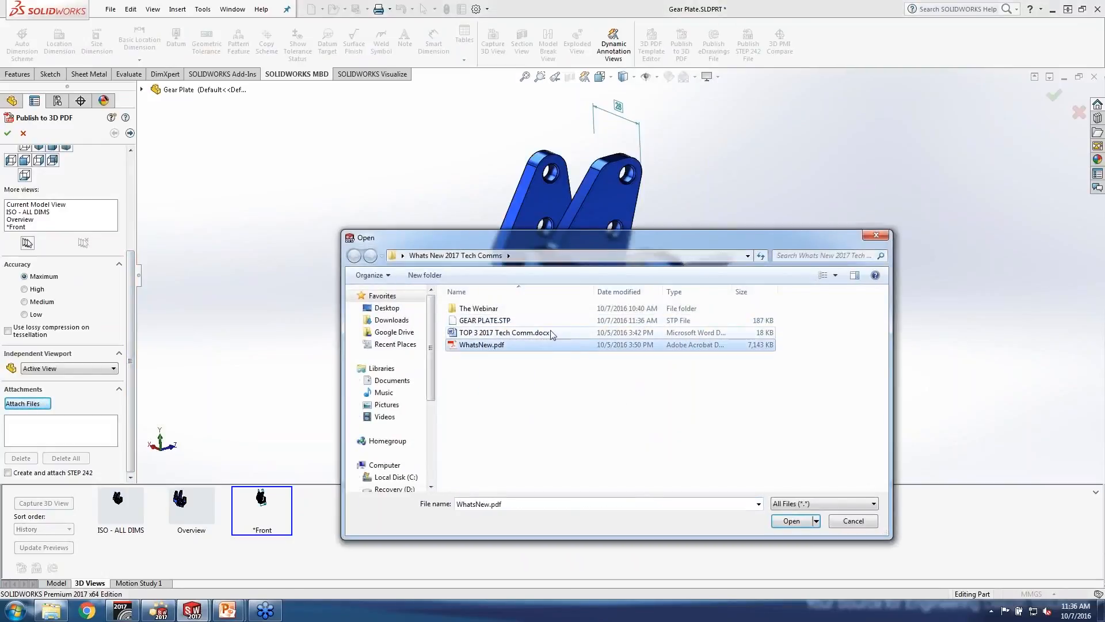
{"action": "left_click", "coordinate": [502, 334], "text": "ctrl"}
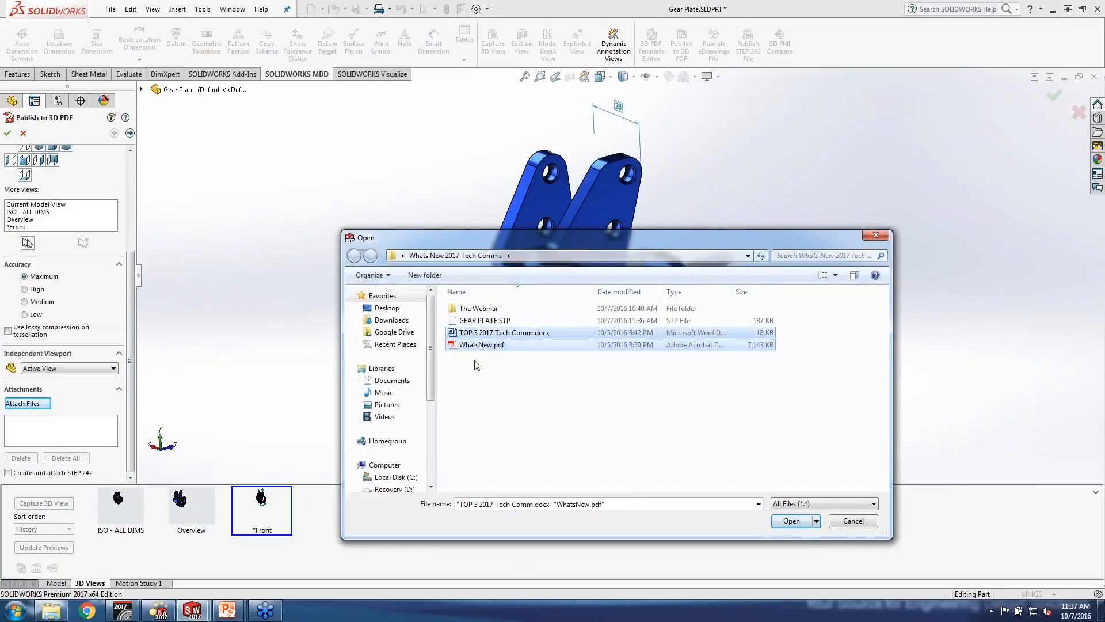
{"action": "left_click", "coordinate": [493, 321], "text": "ctrl"}
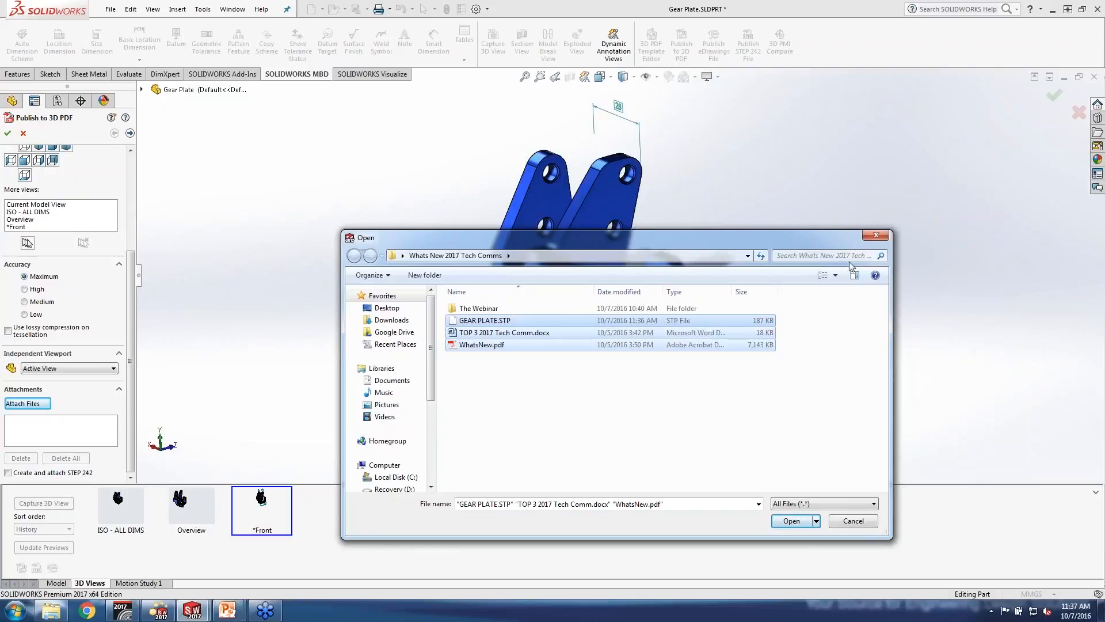
{"action": "left_click", "coordinate": [788, 523]}
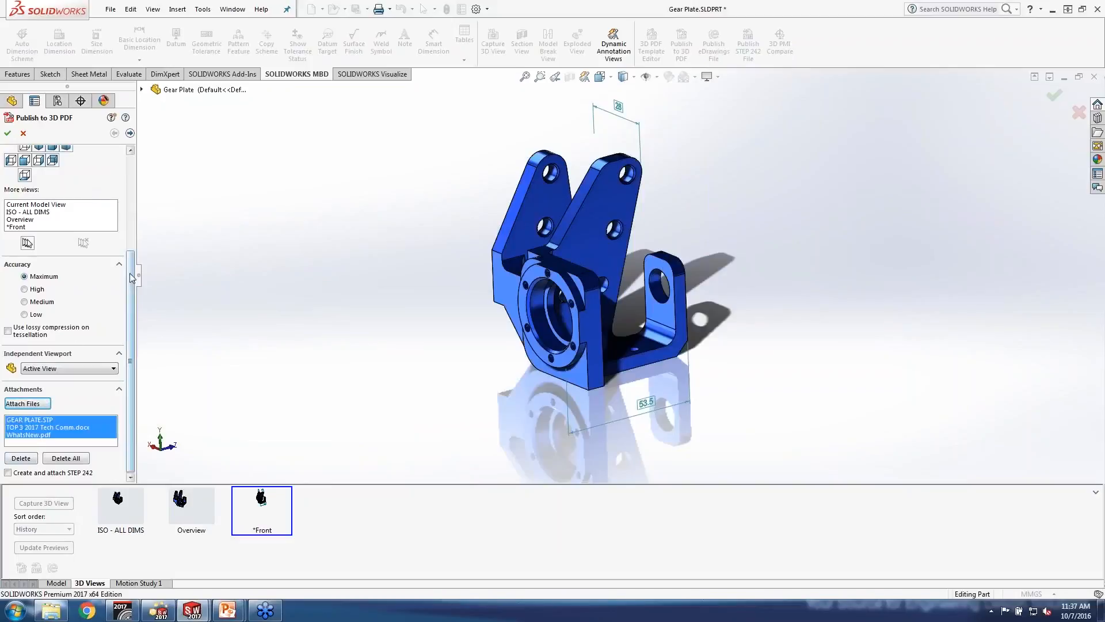
Review the 3D PDF's output text fields and their custom property assignments
{"action": "scroll", "coordinate": [131, 278], "scroll_direction": "up", "scroll_amount": 5}
{"action": "scroll", "coordinate": [117, 244], "scroll_direction": "up", "scroll_amount": 1}
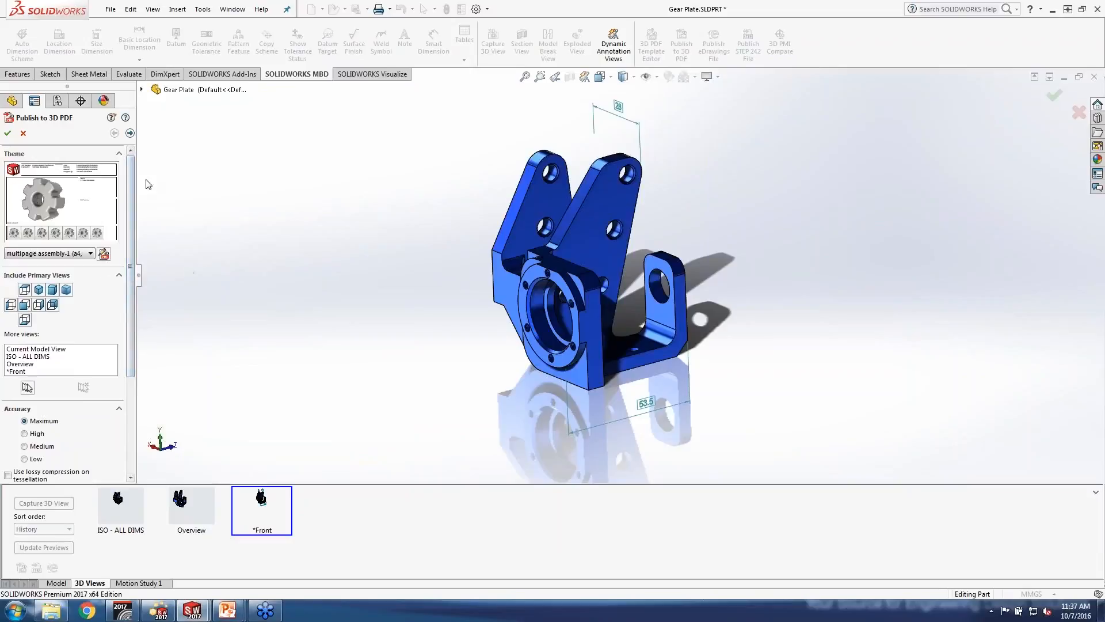
{"action": "left_click", "coordinate": [130, 134]}
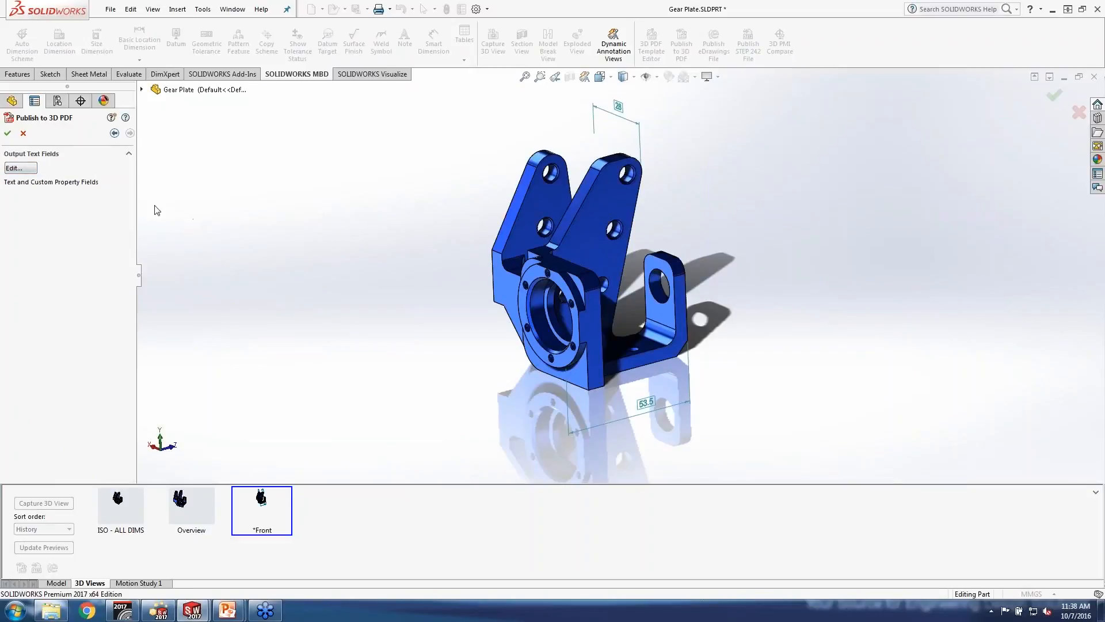
{"action": "left_click", "coordinate": [21, 168]}
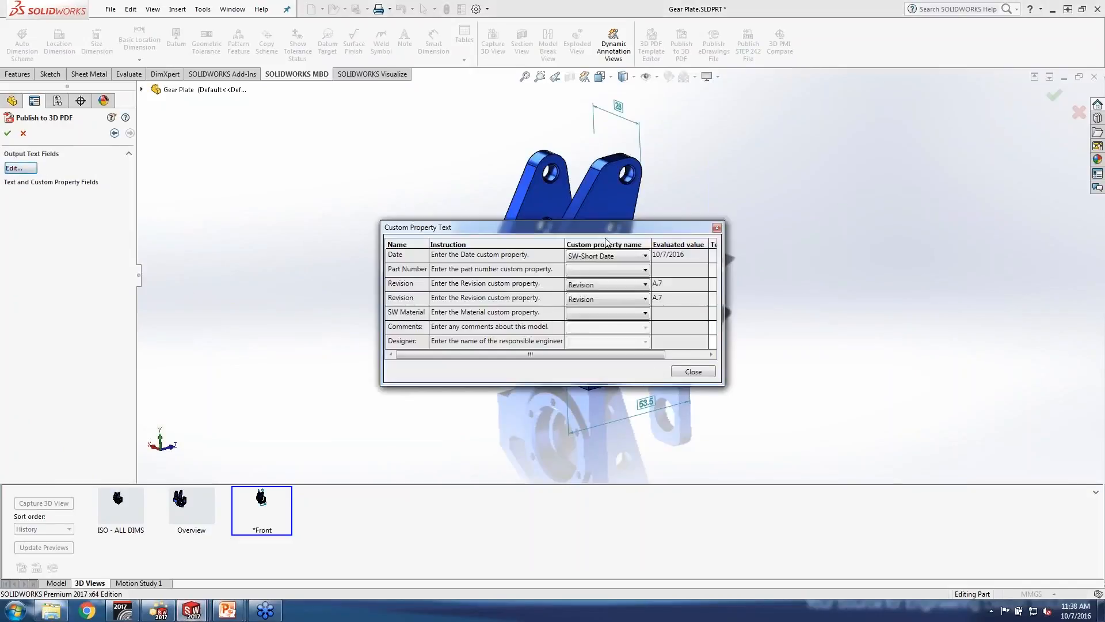
{"action": "left_click", "coordinate": [636, 275]}
{"action": "left_click", "coordinate": [733, 371]}
{"action": "left_click", "coordinate": [694, 371]}
Publish the 3D PDF as Gear Plate.PDF in the desktop folder Whats New 2017 Tech Comms
{"action": "left_click", "coordinate": [7, 133]}
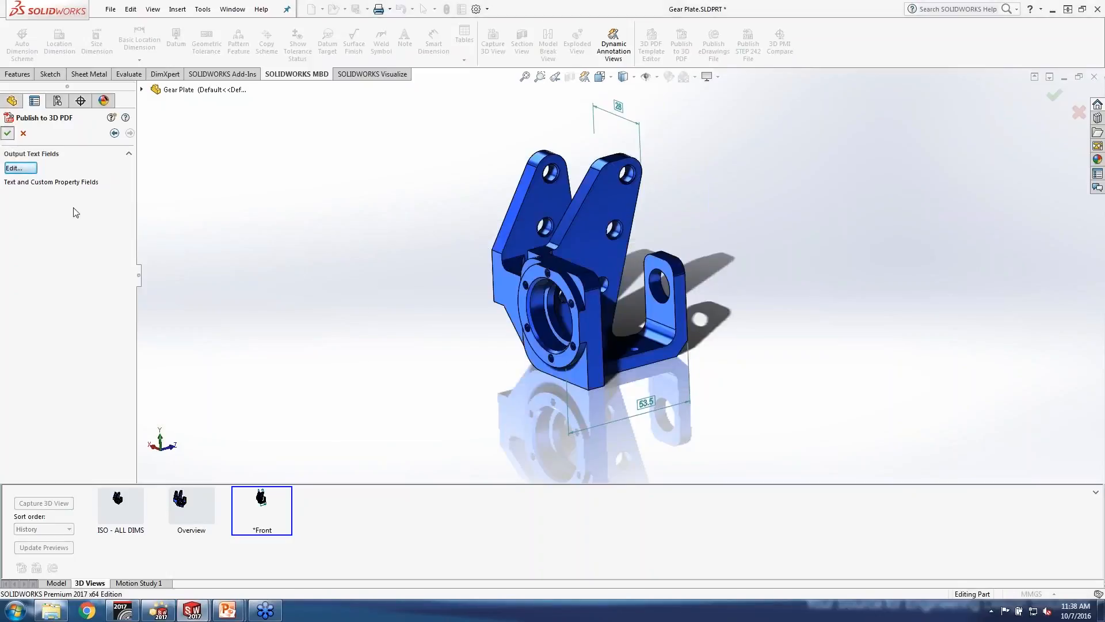
{"action": "scroll", "coordinate": [391, 322], "scroll_direction": "up", "scroll_amount": 1}
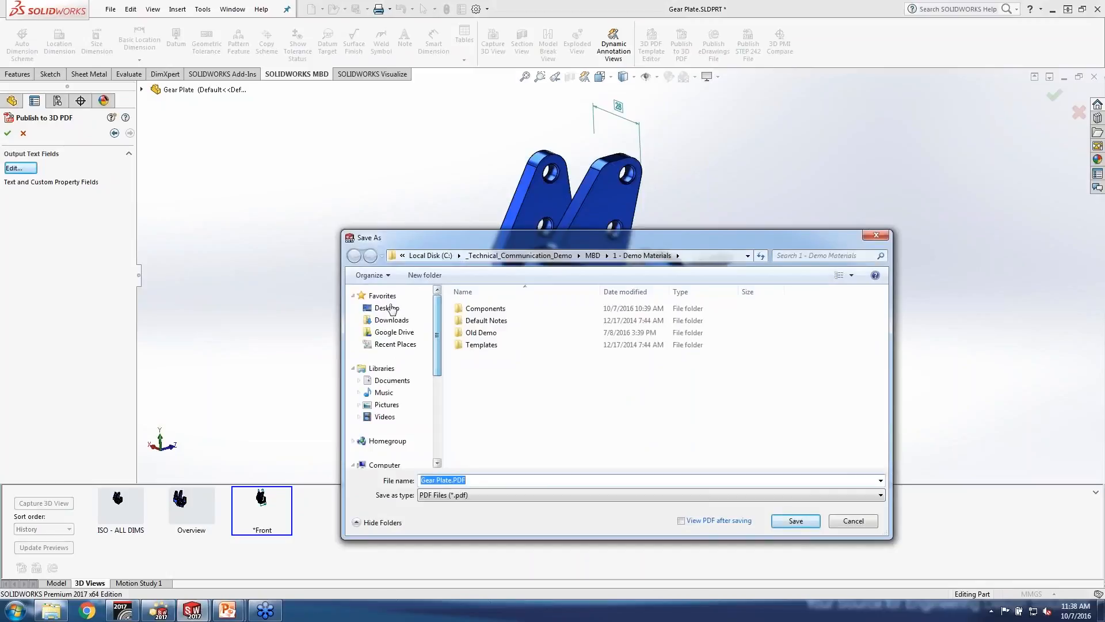
{"action": "left_click", "coordinate": [395, 311]}
{"action": "double_click", "coordinate": [530, 371]}
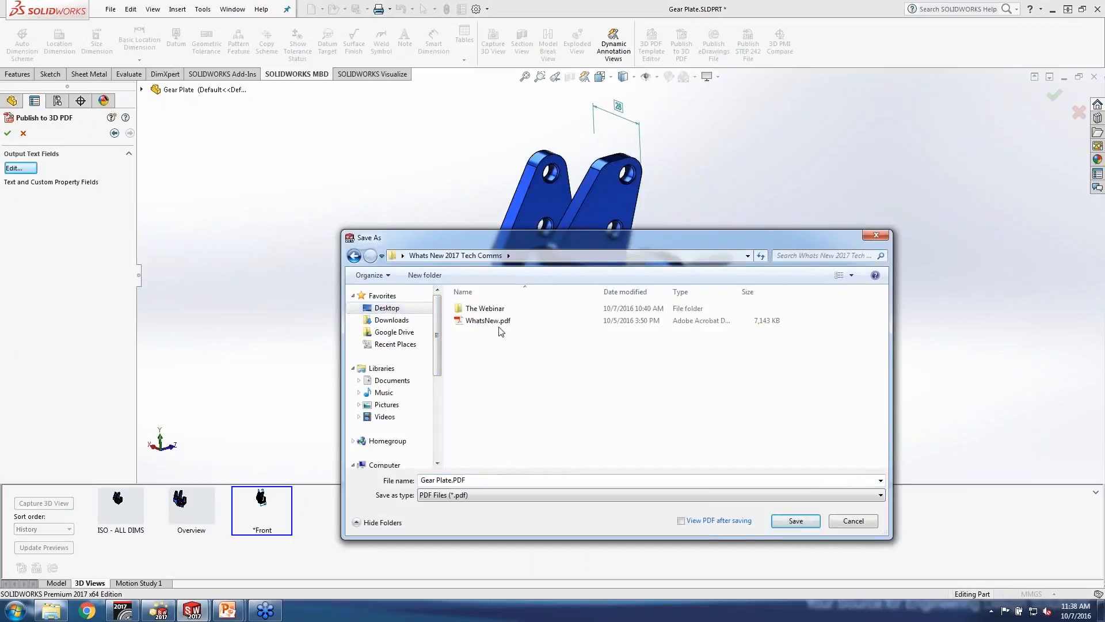
{"action": "left_click", "coordinate": [797, 521]}
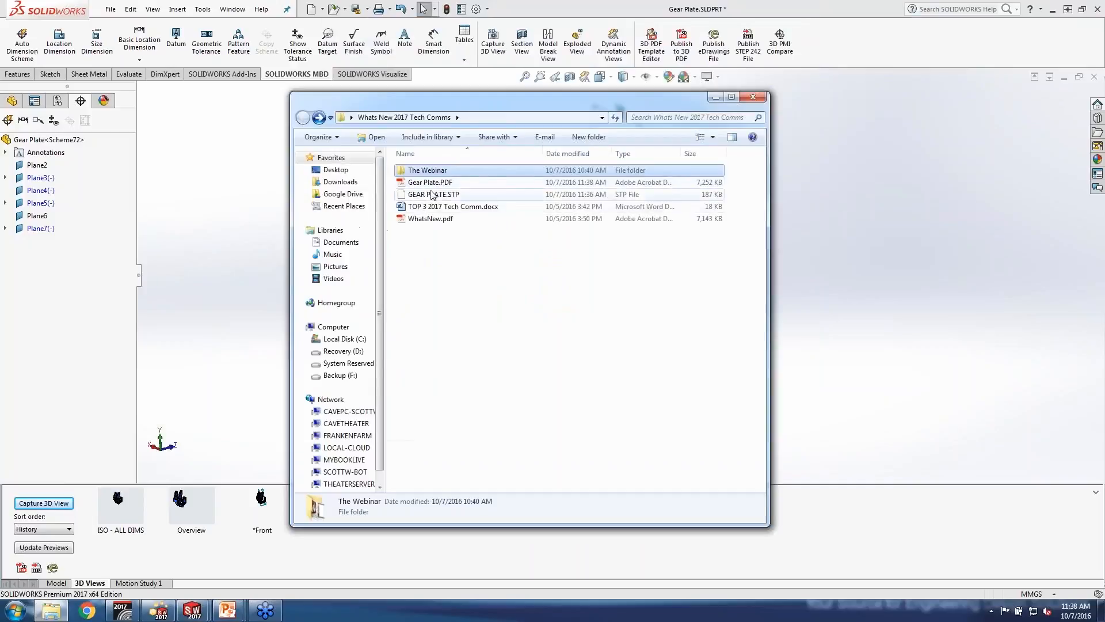
Open Gear Plate.PDF from the Whats New 2017 Tech Comms folder in Adobe Acrobat Reader and rotate its 3D model
{"action": "left_click", "coordinate": [433, 183]}
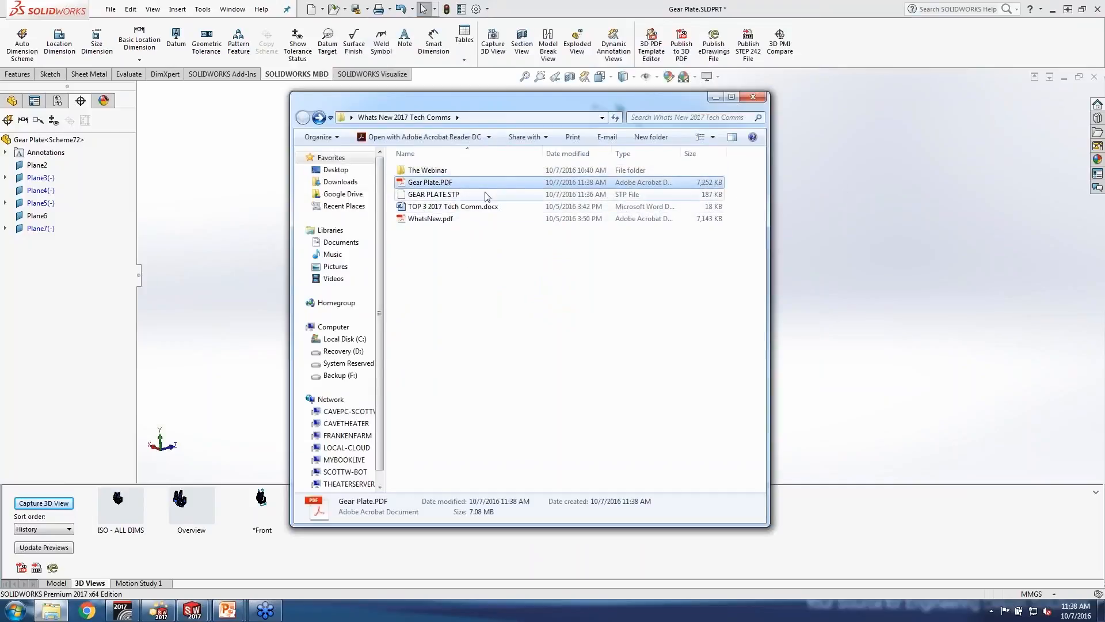
{"action": "double_click", "coordinate": [443, 183]}
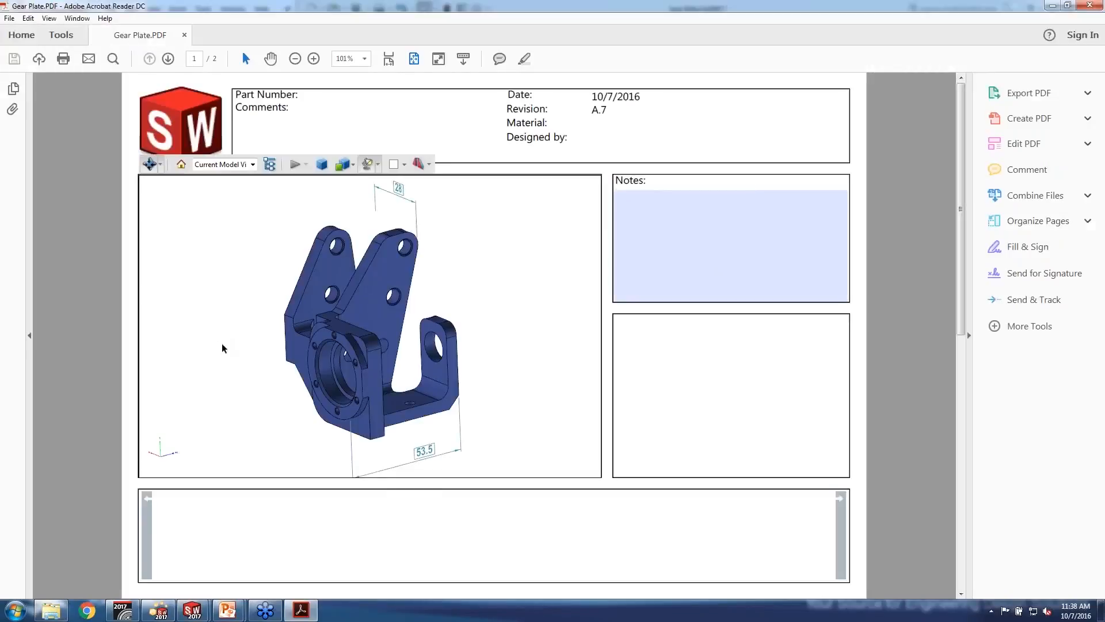
{"action": "mouse_move", "coordinate": [244, 340]}
{"action": "left_mouse_down"}
{"action": "mouse_move", "coordinate": [303, 353]}
{"action": "mouse_move", "coordinate": [472, 338]}
{"action": "mouse_move", "coordinate": [173, 336]}
{"action": "mouse_move", "coordinate": [241, 346]}
{"action": "left_mouse_up"}
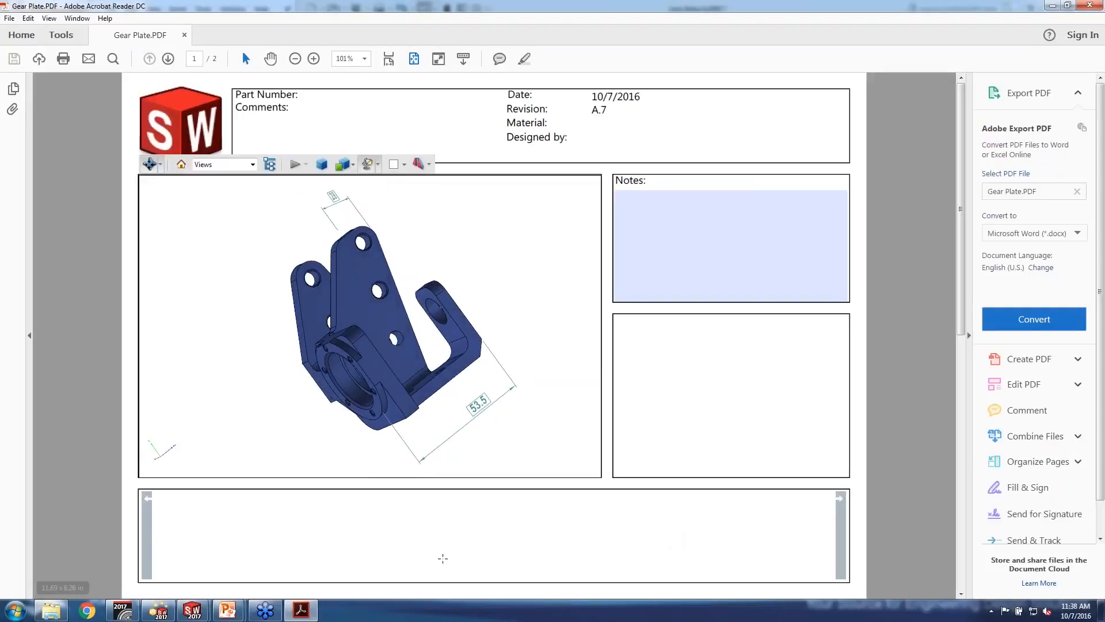
List the files attached to the Gear Plate PDF and open the attached WhatsNew.pdf
{"action": "left_click", "coordinate": [12, 113]}
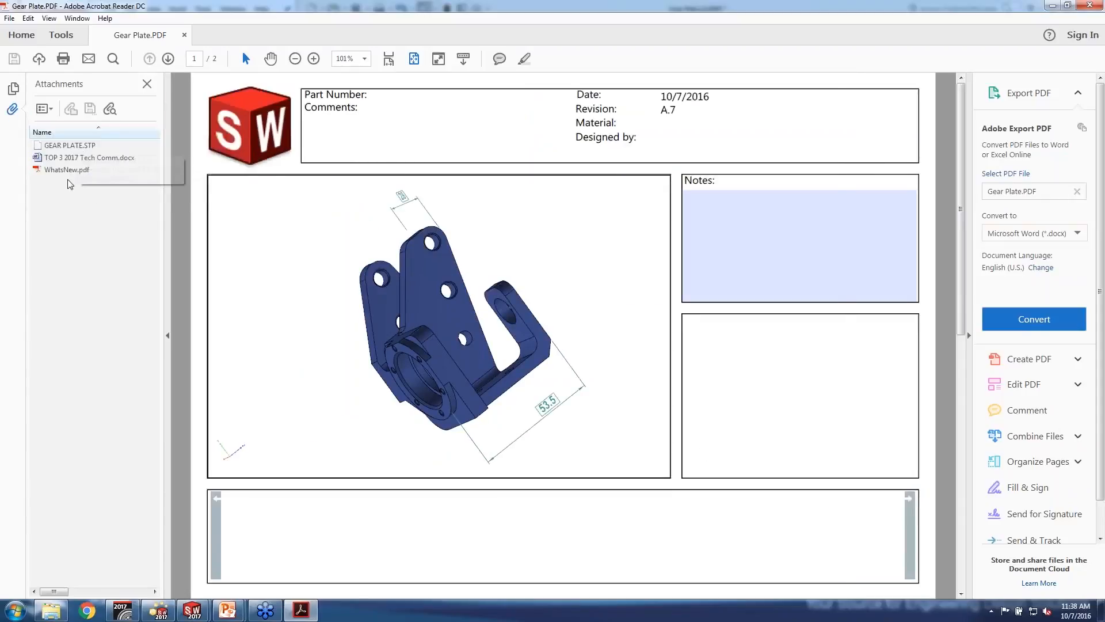
{"action": "left_click", "coordinate": [67, 170]}
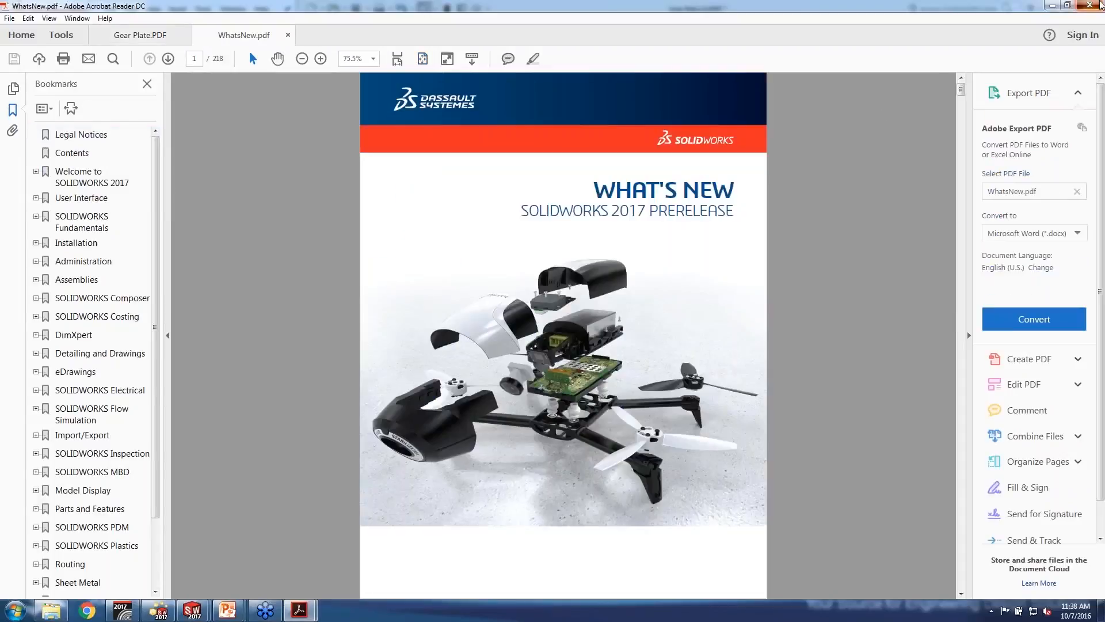
Close the attached WhatsNew.pdf and the Gear Plate PDF
{"action": "left_click", "coordinate": [1100, 4]}
{"action": "left_click", "coordinate": [575, 332]}
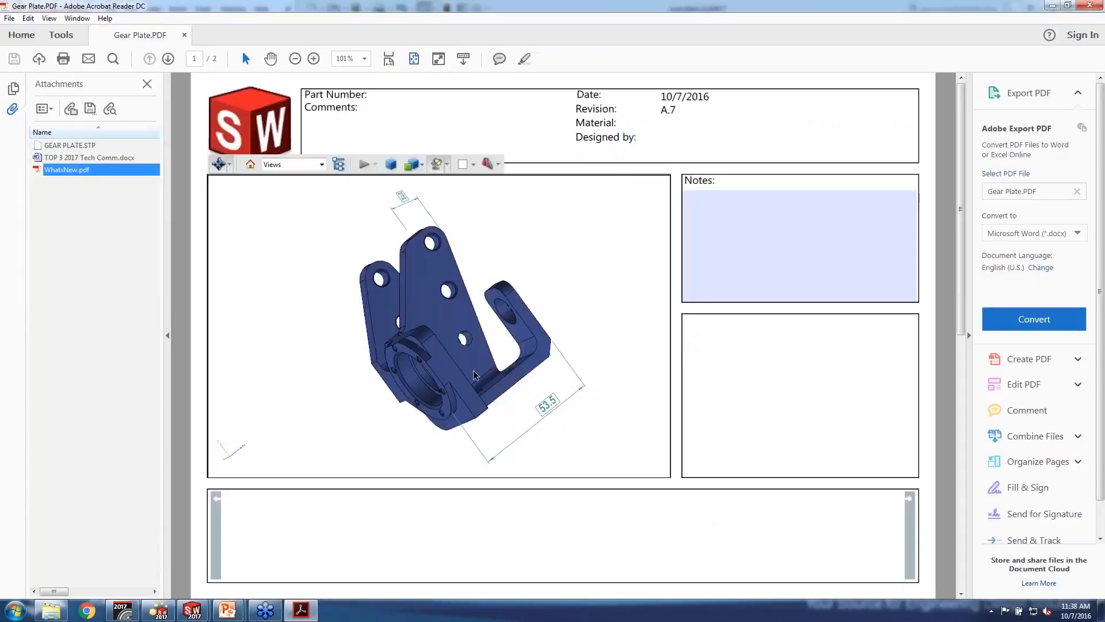
{"action": "left_click", "coordinate": [1090, 4]}
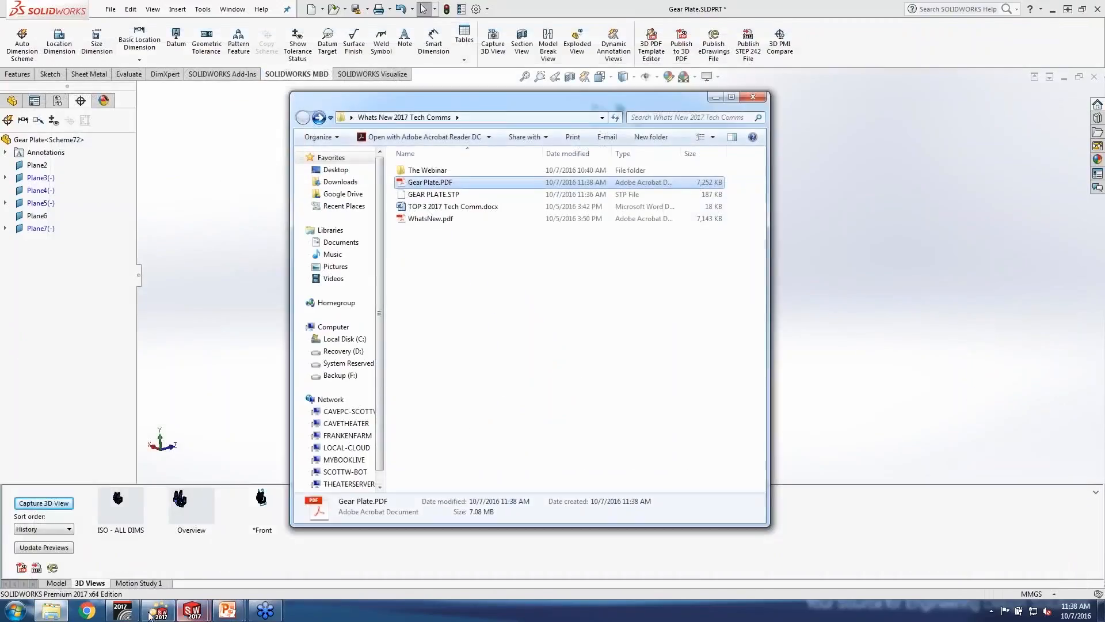
Switch to the PowerPoint slide show and advance to the SOLIDWORKS MBD slide on 3D view reordering and 3D PMI comparison
{"action": "left_click", "coordinate": [228, 610]}
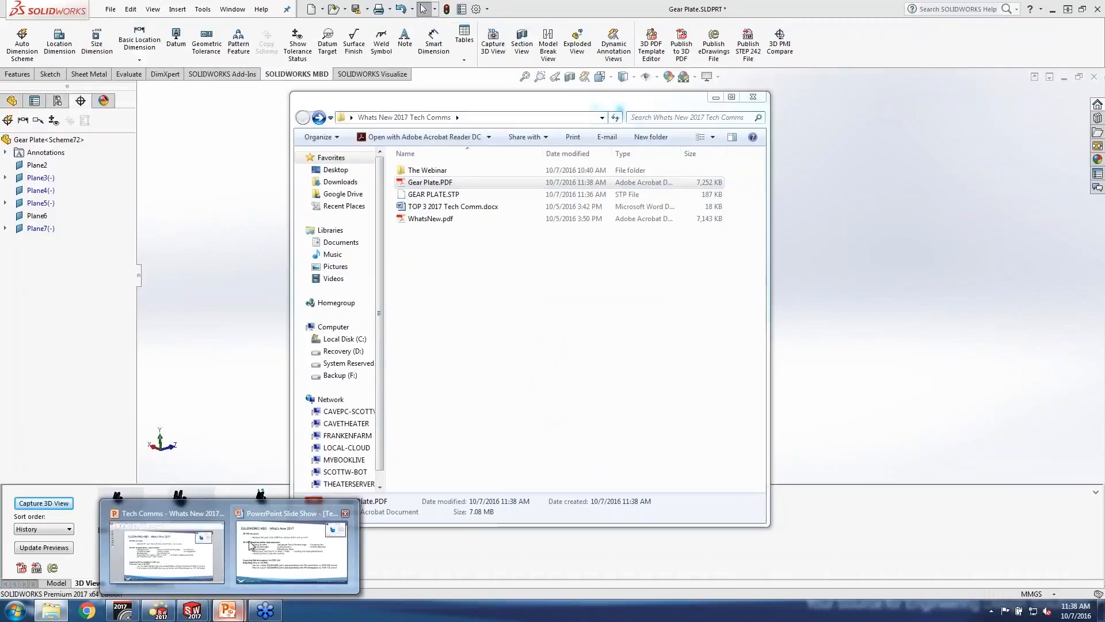
{"action": "left_click", "coordinate": [302, 557]}
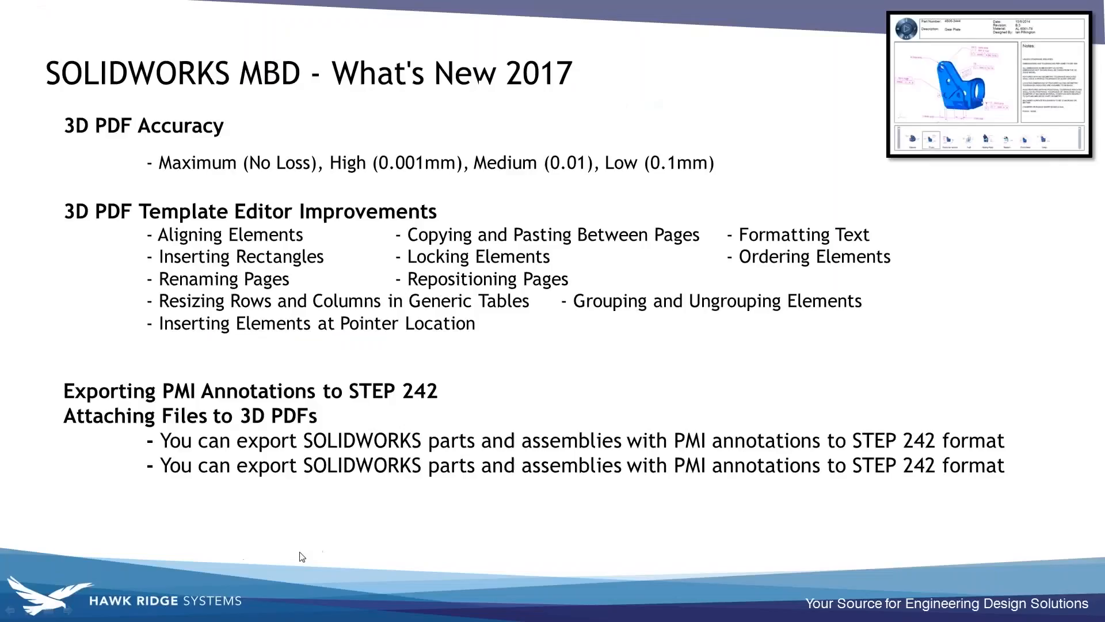
{"action": "left_click", "coordinate": [591, 298]}
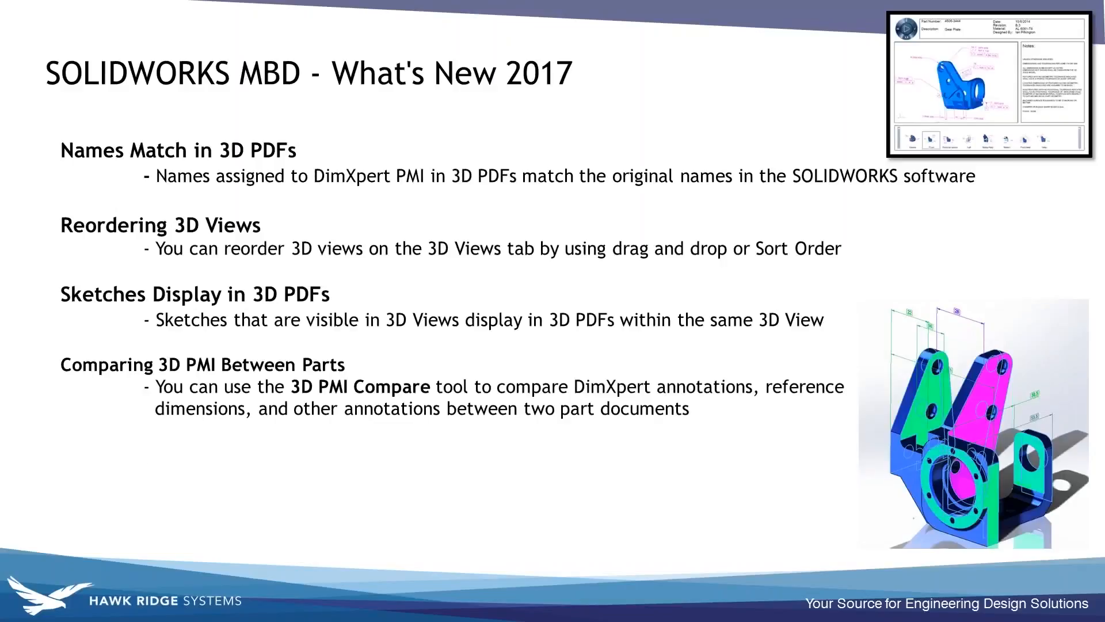
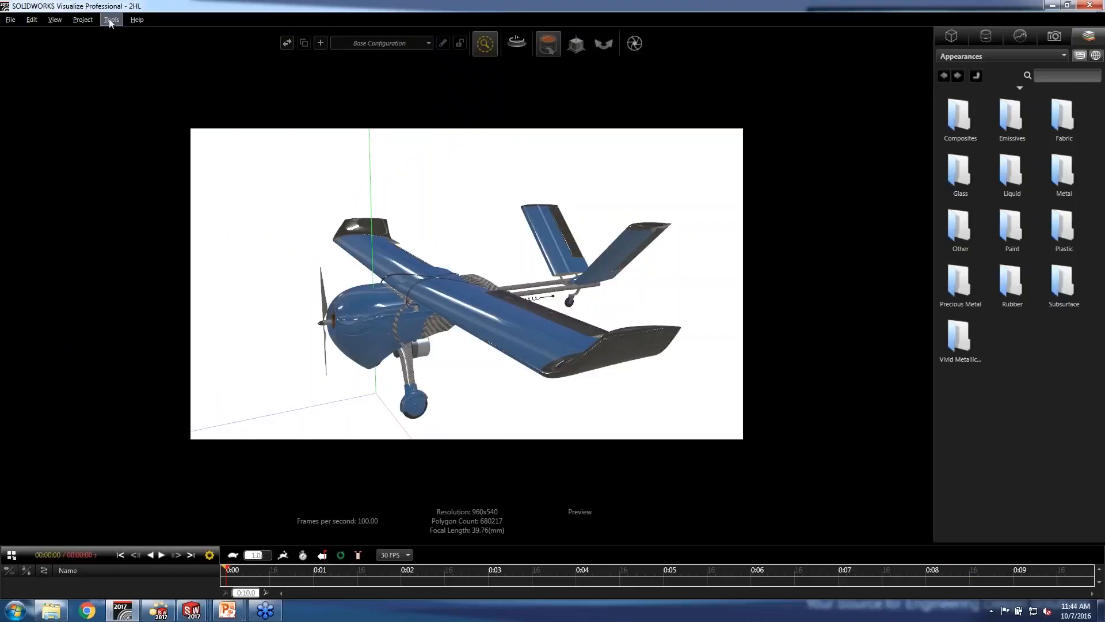
Open the render output settings, display their context-sensitive help page, and close both windows without rendering
{"action": "left_click", "coordinate": [108, 20]}
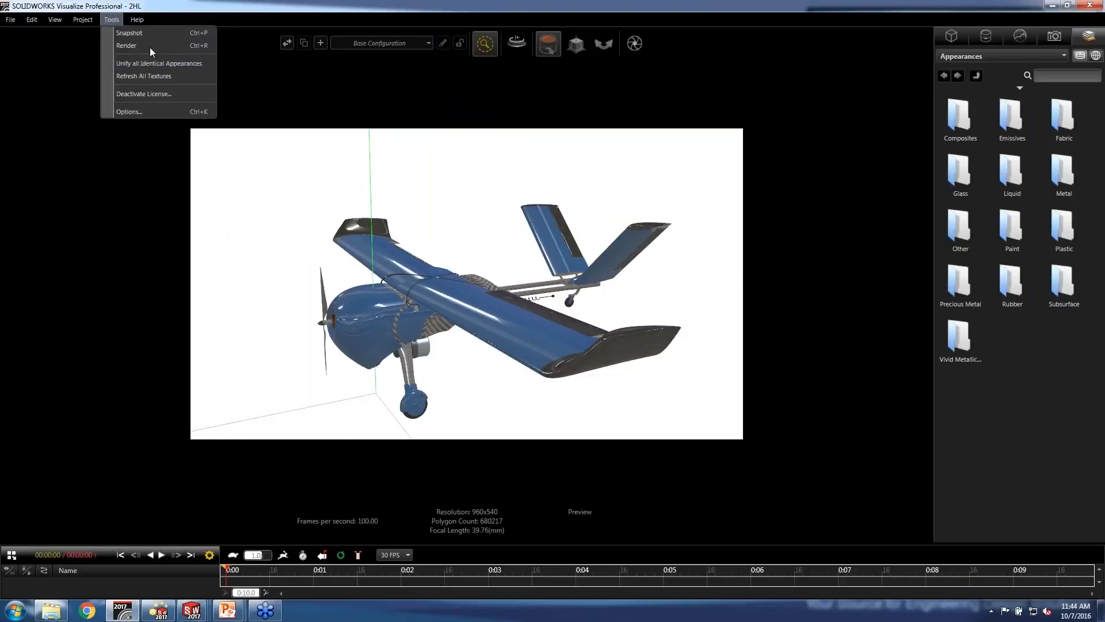
{"action": "left_click", "coordinate": [149, 48]}
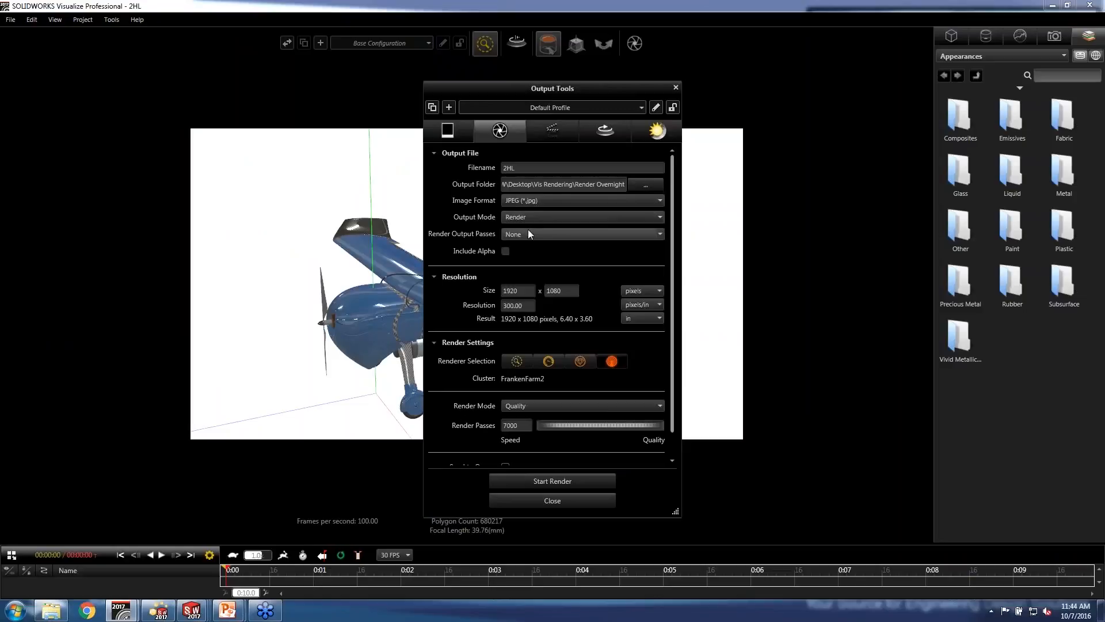
{"action": "key", "text": "F1"}
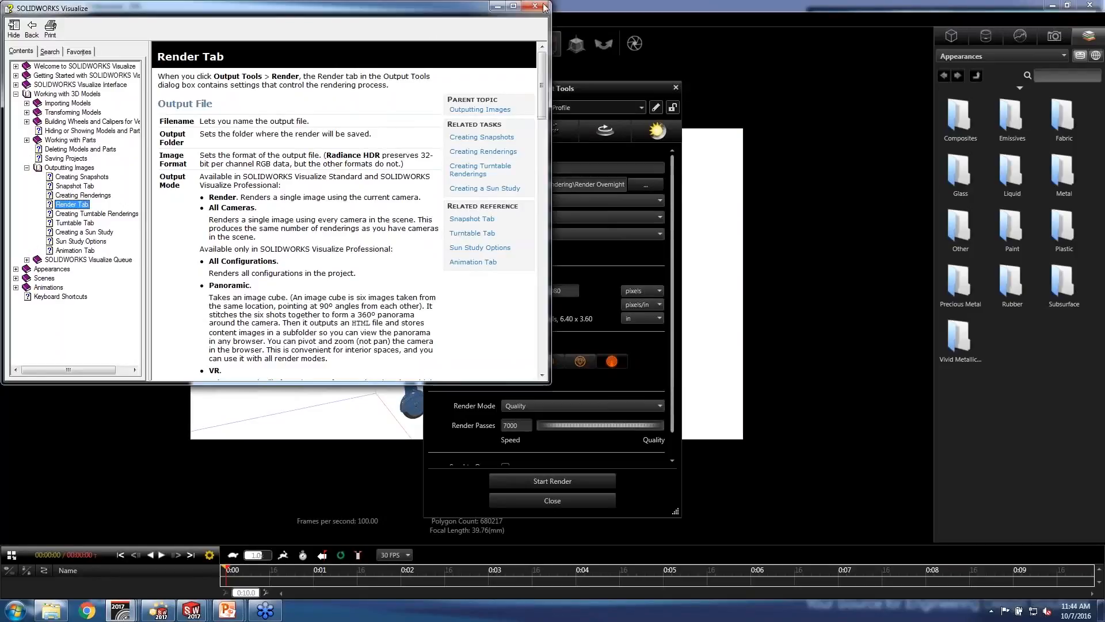
{"action": "left_click_drag", "start_coordinate": [432, 12], "coordinate": [521, 124]}
{"action": "left_click", "coordinate": [620, 121]}
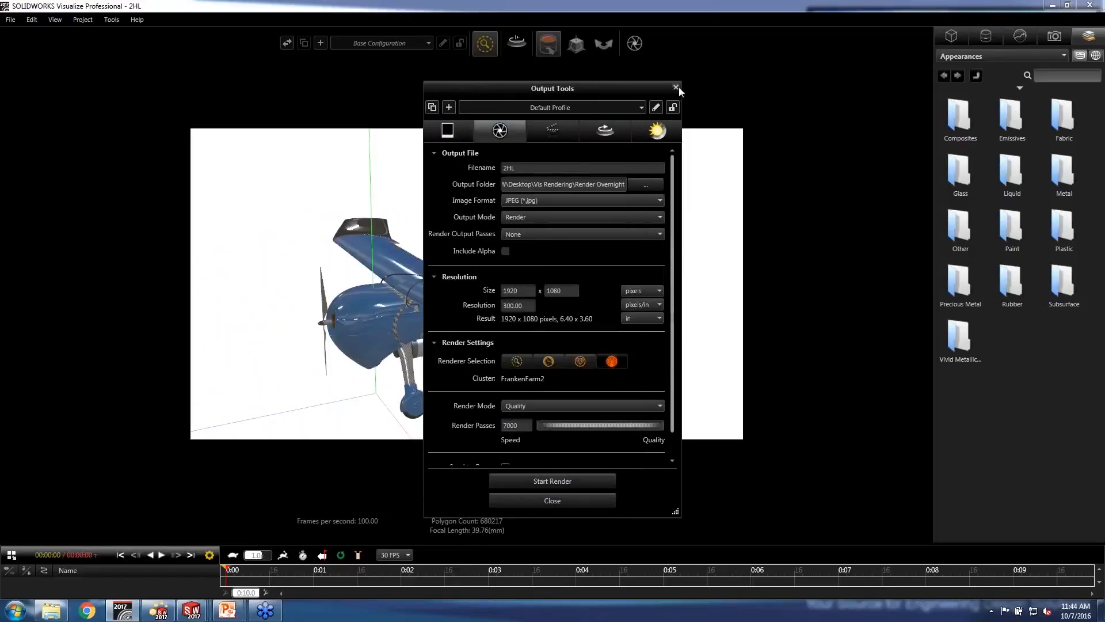
{"action": "left_click", "coordinate": [677, 88]}
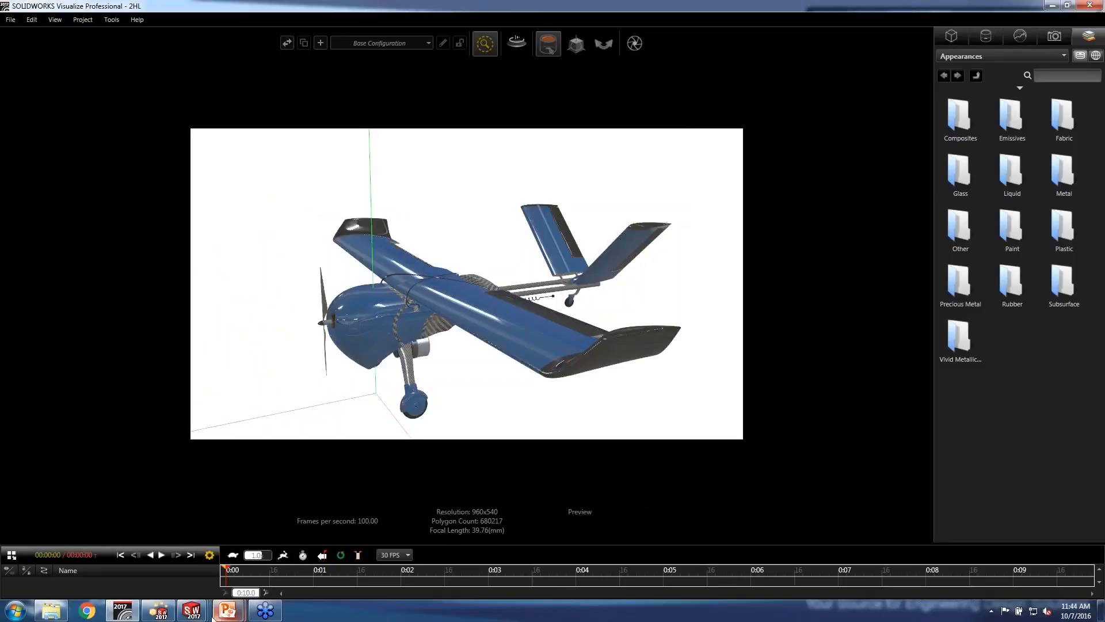
Review the section views entry on the PowerPoint slide and return to the 2HL project in SOLIDWORKS Visualize
{"action": "mouse_move", "coordinate": [228, 610]}
{"action": "left_click", "coordinate": [303, 561]}
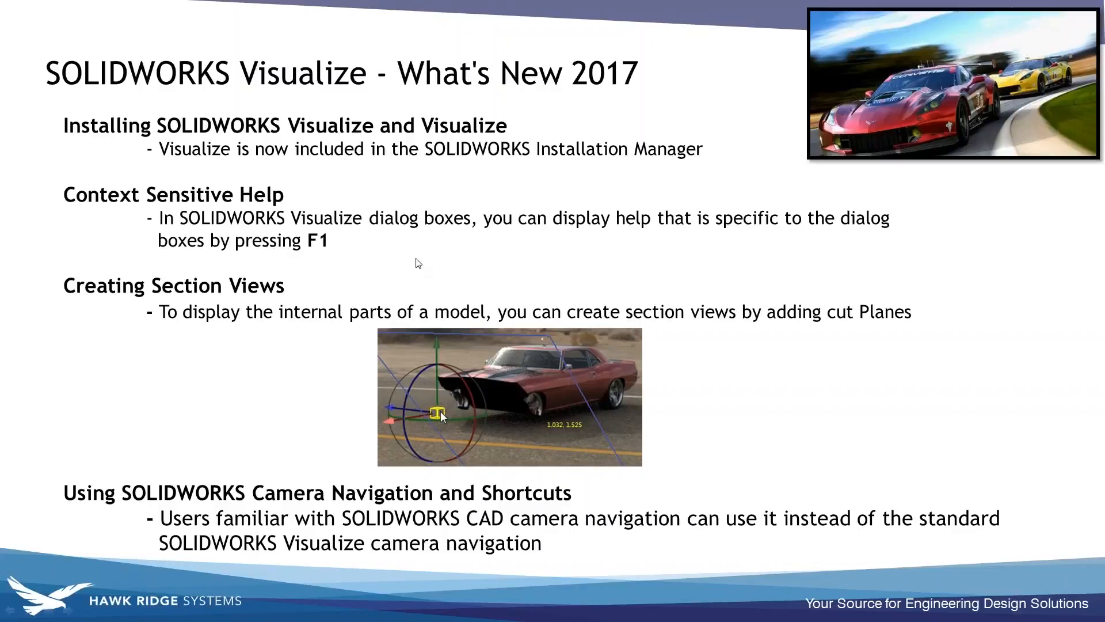
{"action": "key", "text": "alt+Tab"}
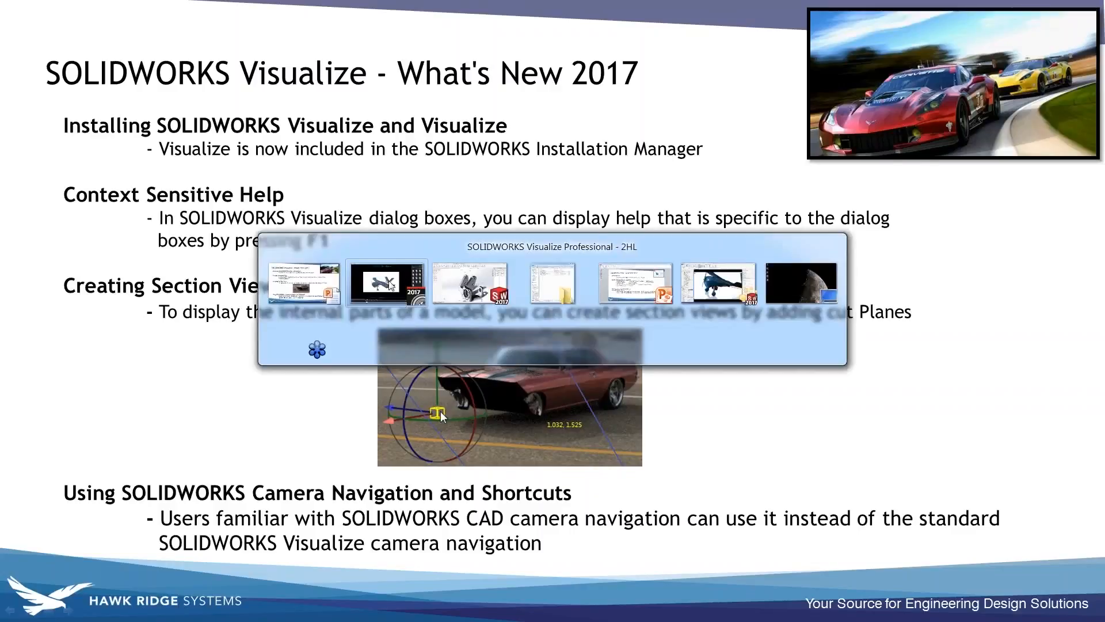
{"action": "left_click", "coordinate": [390, 284]}
Switch the viewport to PowerBoost rendering and rotate the camera around the aircraft to its other side
{"action": "left_click_drag", "start_coordinate": [468, 287], "coordinate": [501, 221]}
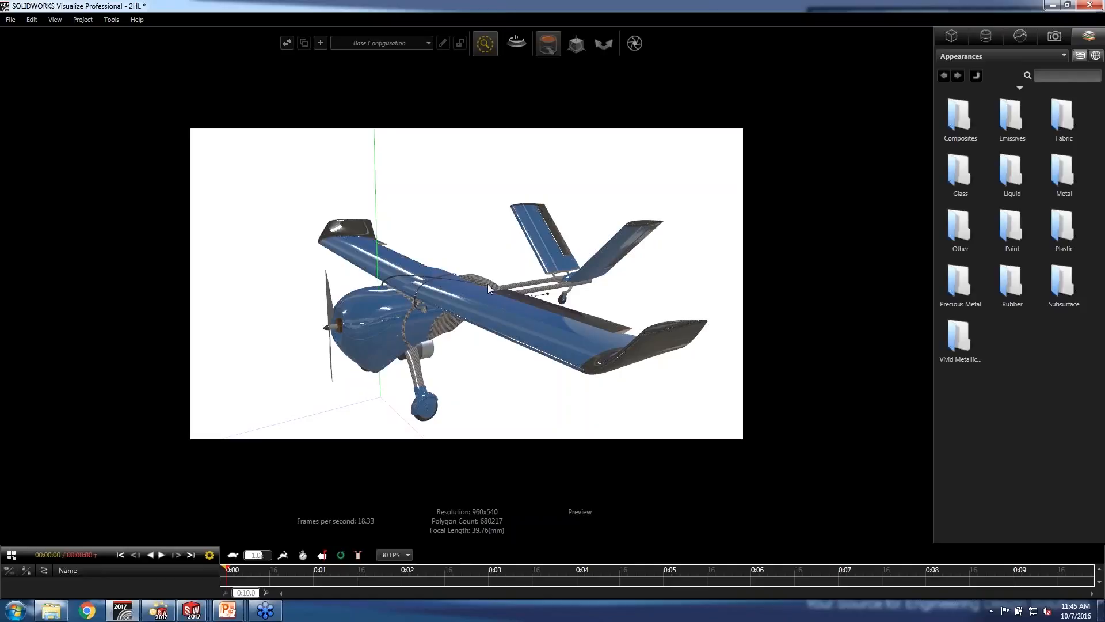
{"action": "mouse_move", "coordinate": [509, 74]}
{"action": "mouse_move", "coordinate": [486, 44]}
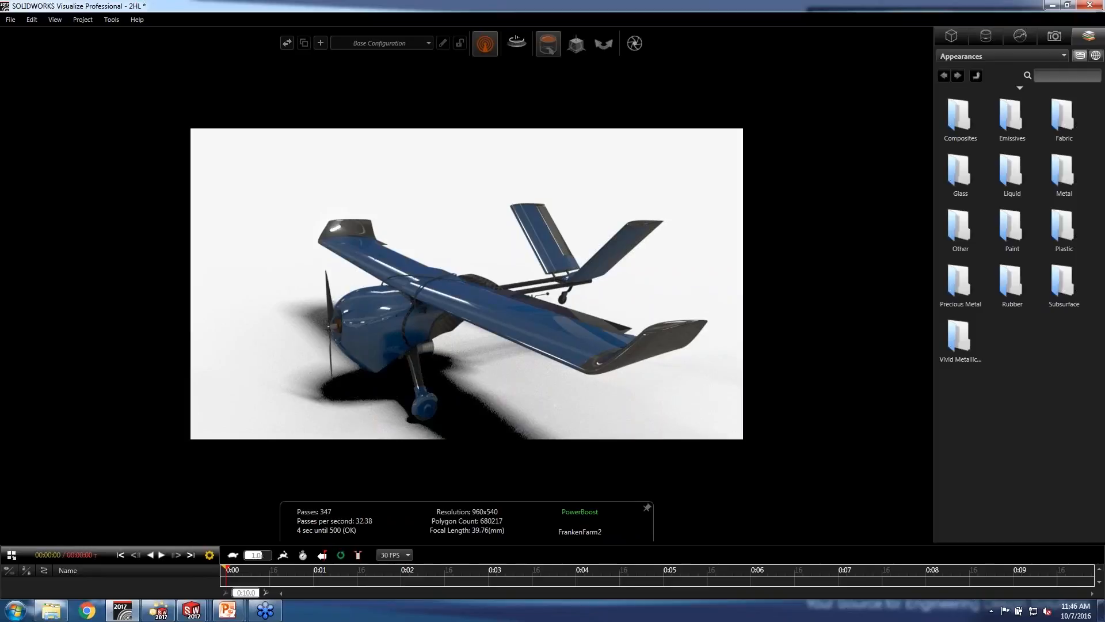
{"action": "left_click", "coordinate": [603, 43]}
{"action": "left_click_drag", "start_coordinate": [419, 294], "coordinate": [668, 297]}
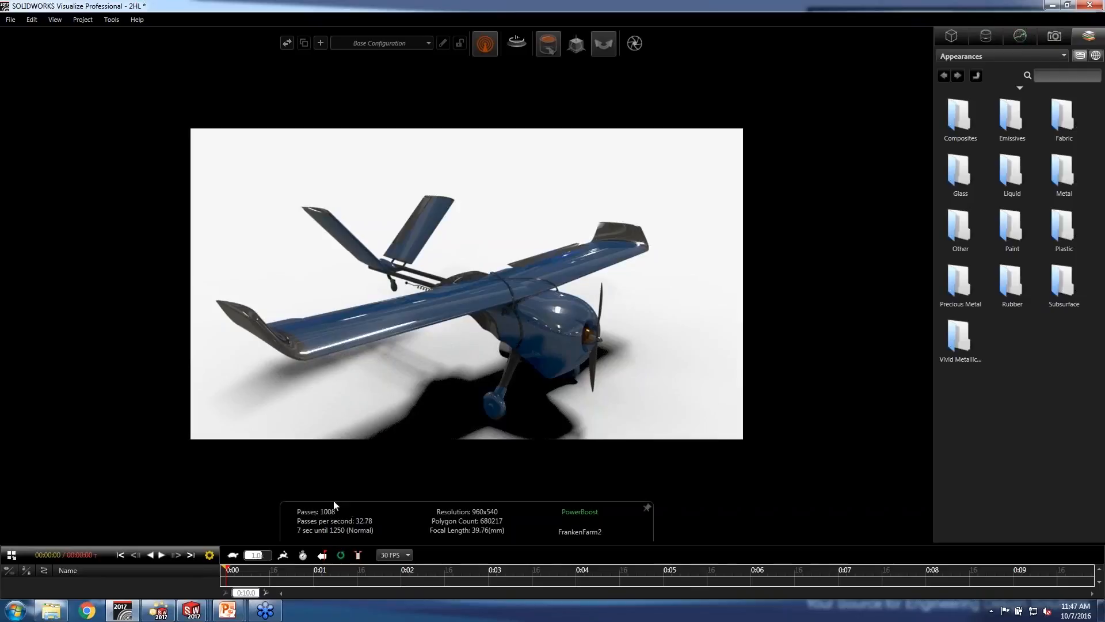
Set the Modern Garage environment's shadow intensity to 0.50 and check the softened floor shadow from another angle
{"action": "left_click", "coordinate": [1019, 37]}
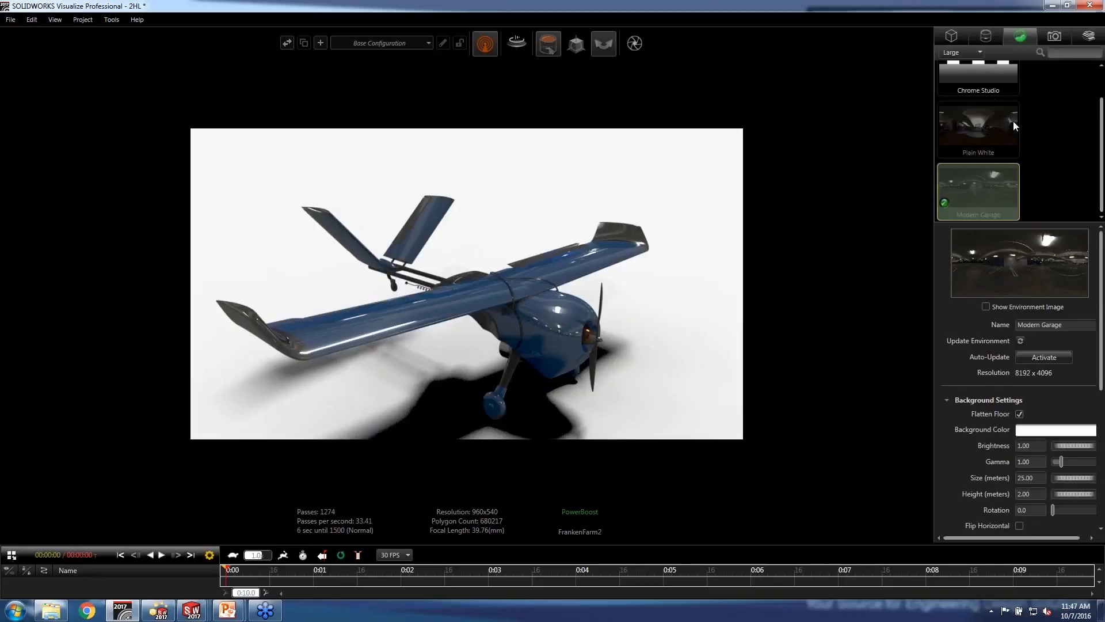
{"action": "left_click_drag", "start_coordinate": [1102, 349], "coordinate": [1102, 462]}
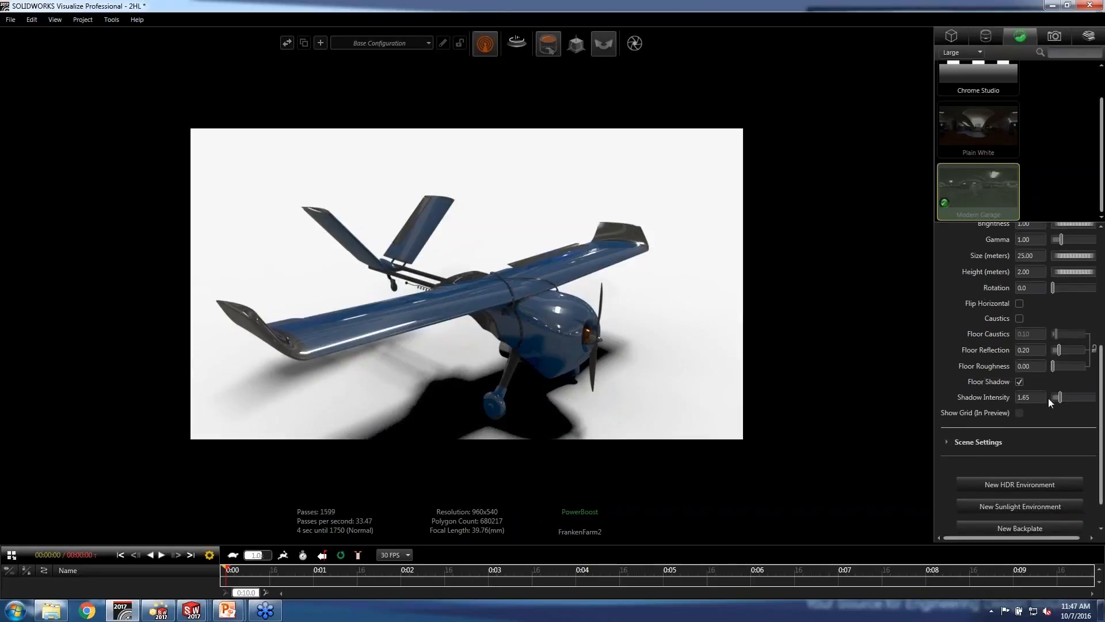
{"action": "type", "text": "0.5"}
{"action": "key", "text": "Return"}
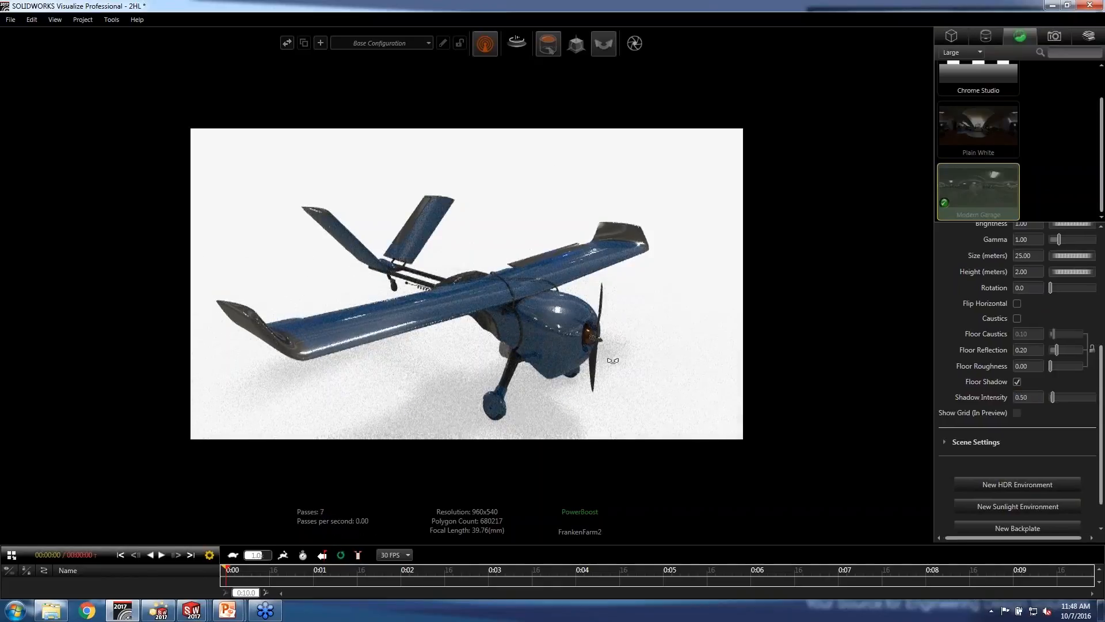
{"action": "left_click_drag", "start_coordinate": [598, 362], "coordinate": [473, 372]}
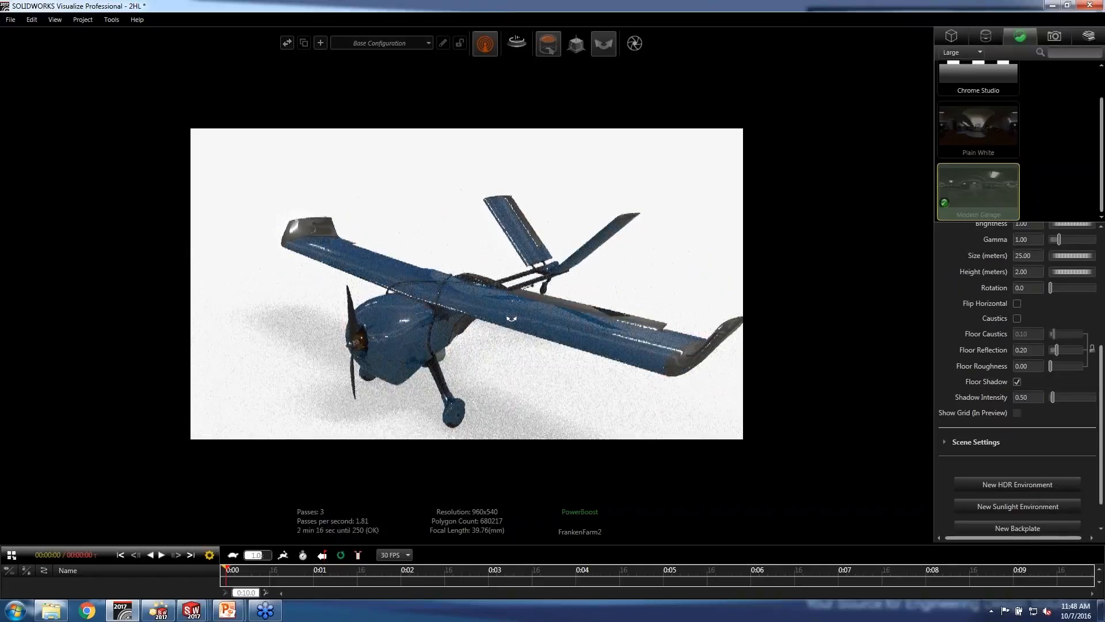
Add a cutting plane to the aircraft model, tilt it about -28.6° around X and position it at about 0.084 along Z
{"action": "left_click", "coordinate": [951, 37]}
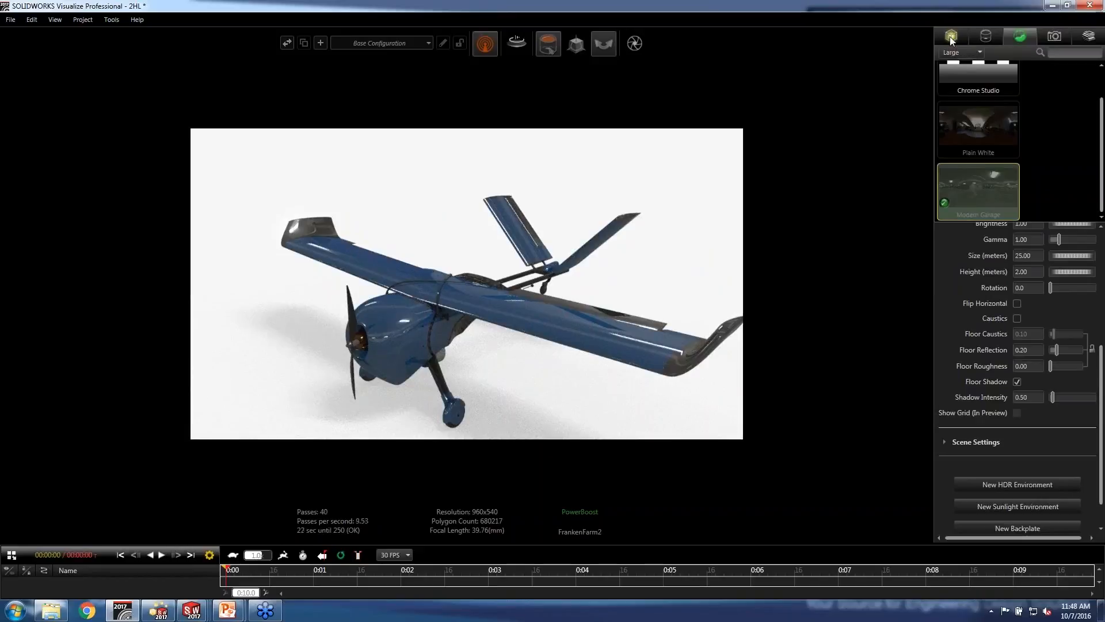
{"action": "left_click", "coordinate": [1046, 289]}
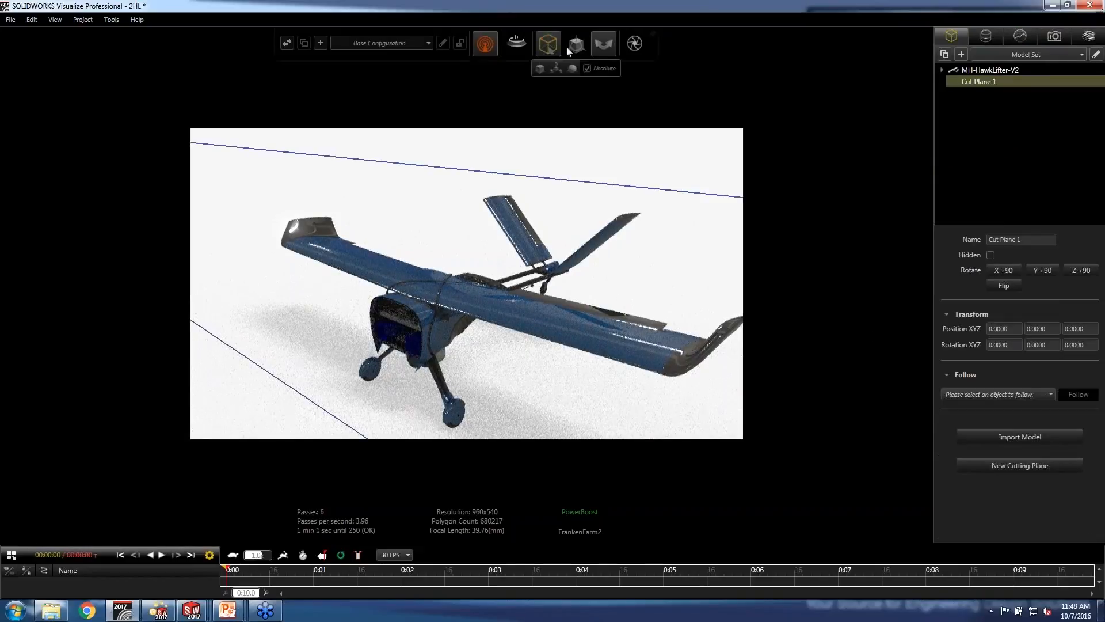
{"action": "mouse_move", "coordinate": [554, 47]}
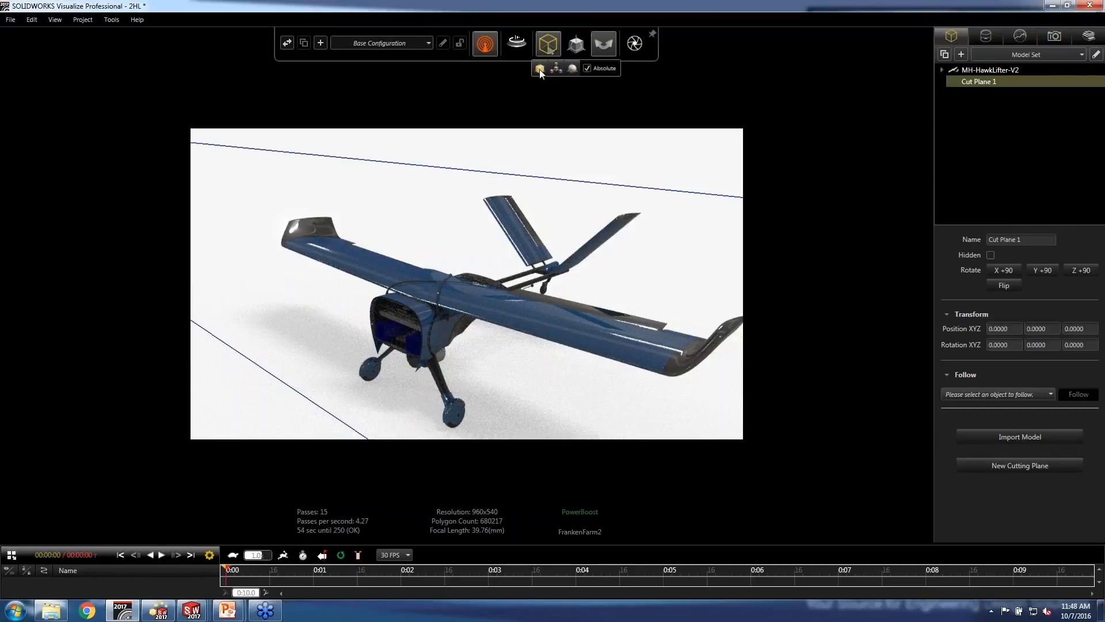
{"action": "left_click", "coordinate": [540, 69]}
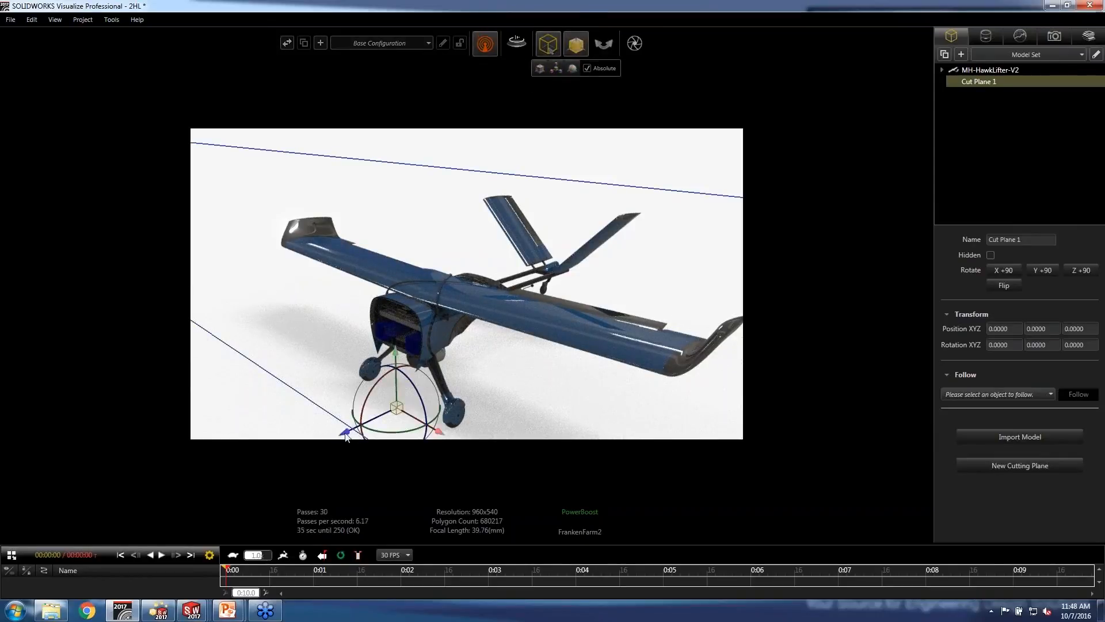
{"action": "left_click_drag", "start_coordinate": [345, 433], "coordinate": [568, 452]}
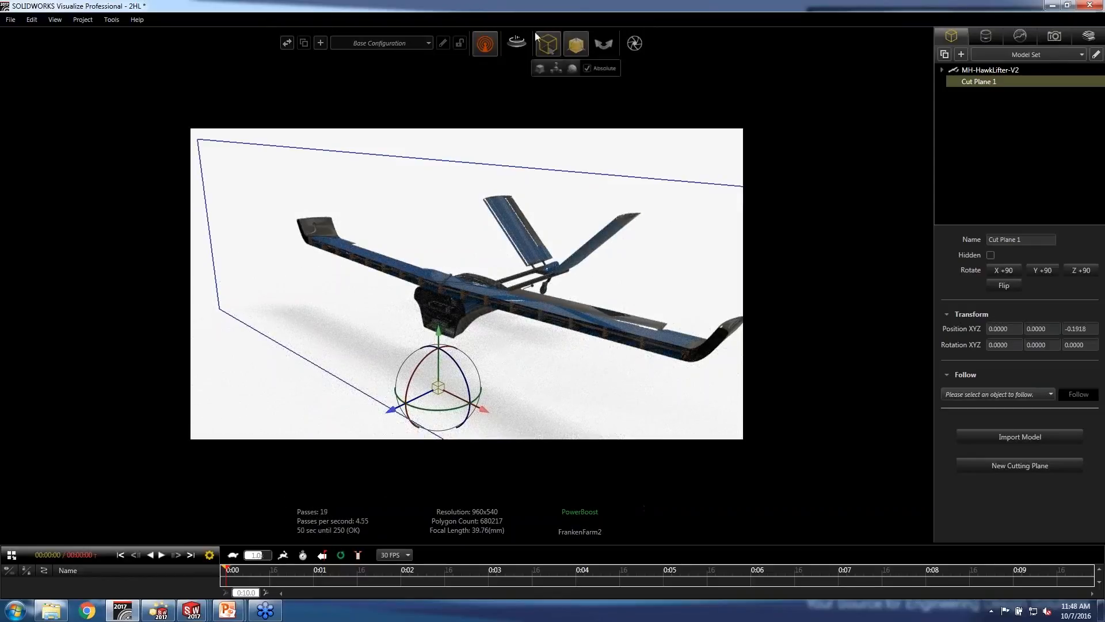
{"action": "left_click_drag", "start_coordinate": [424, 361], "coordinate": [468, 333]}
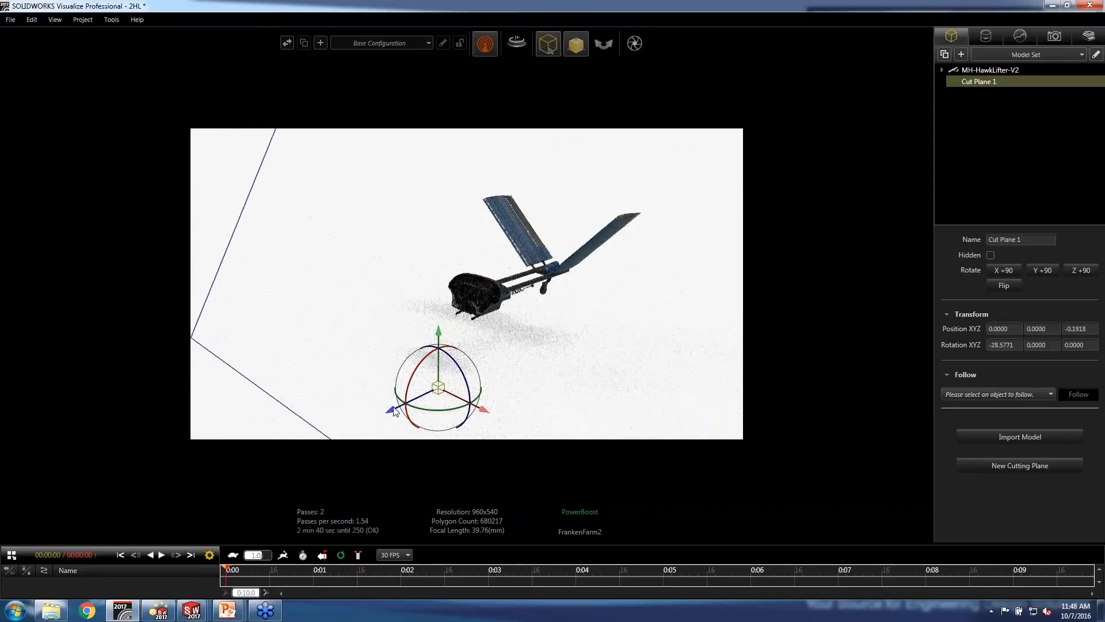
{"action": "left_click_drag", "start_coordinate": [392, 410], "coordinate": [306, 424]}
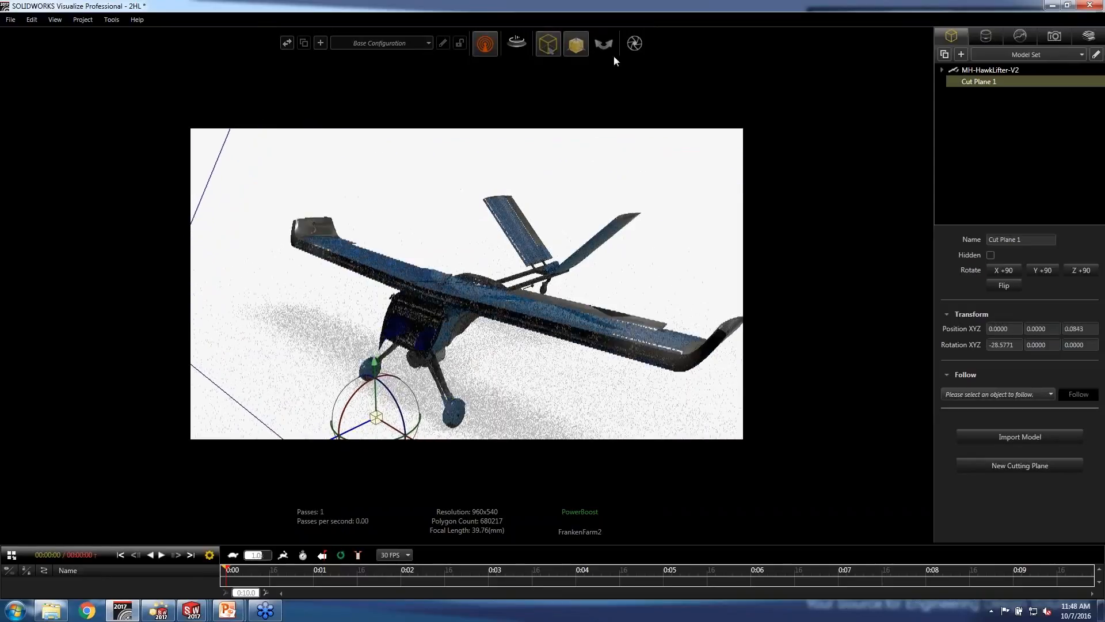
Zoom and pan the camera onto the cut fuselage and wing to examine the internal components
{"action": "mouse_move", "coordinate": [603, 45]}
{"action": "left_click", "coordinate": [603, 68]}
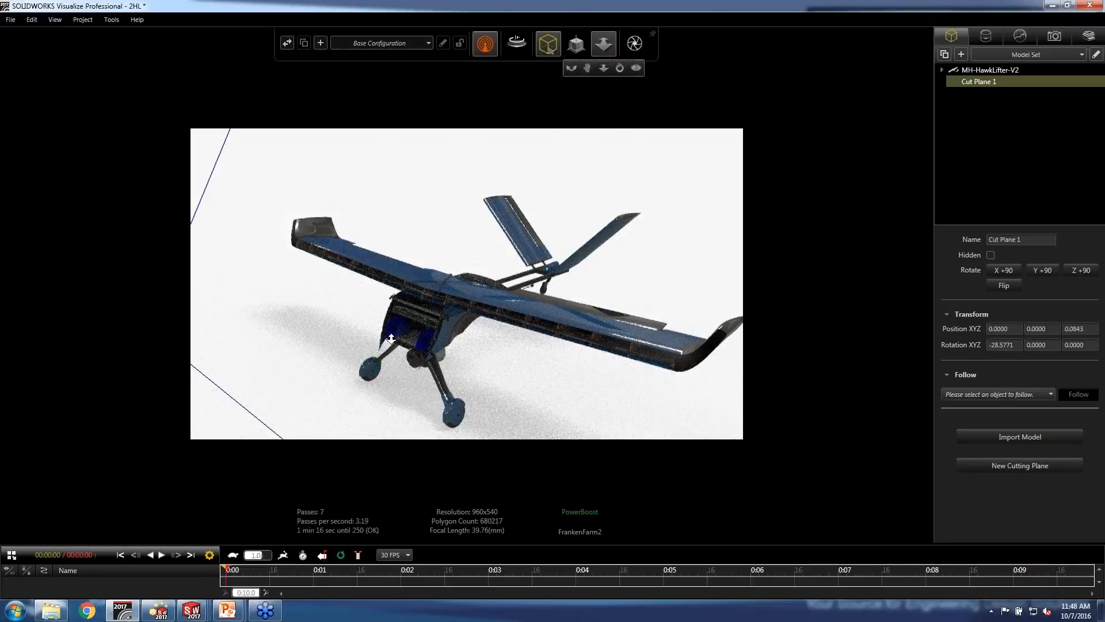
{"action": "left_click_drag", "start_coordinate": [397, 328], "coordinate": [431, 194]}
{"action": "mouse_move", "coordinate": [610, 46]}
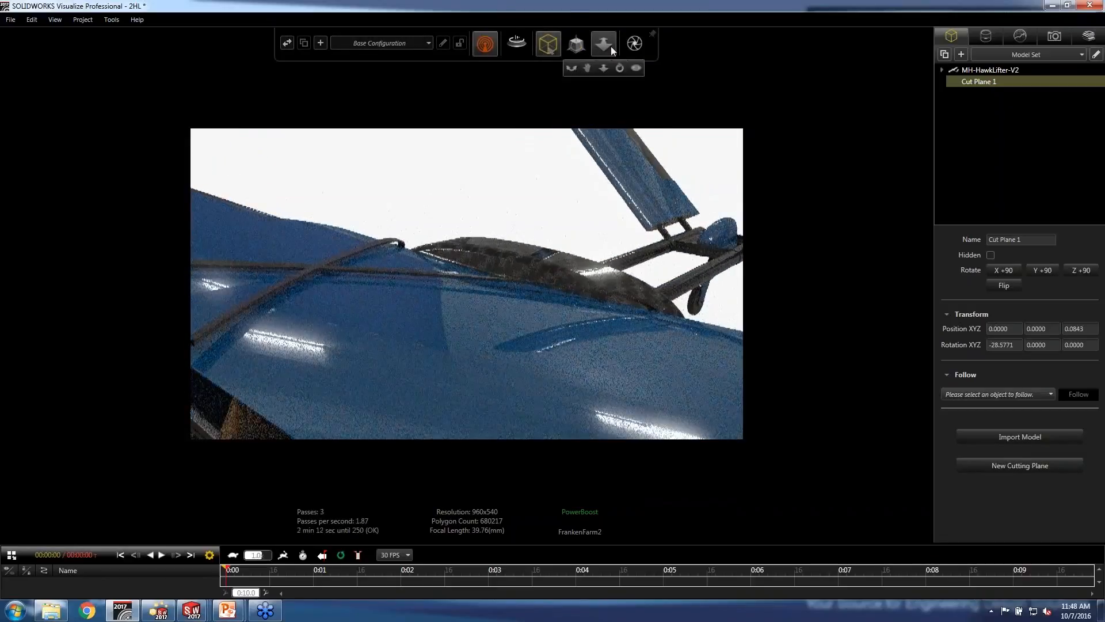
{"action": "left_click", "coordinate": [587, 68]}
{"action": "left_click_drag", "start_coordinate": [604, 165], "coordinate": [524, 240]}
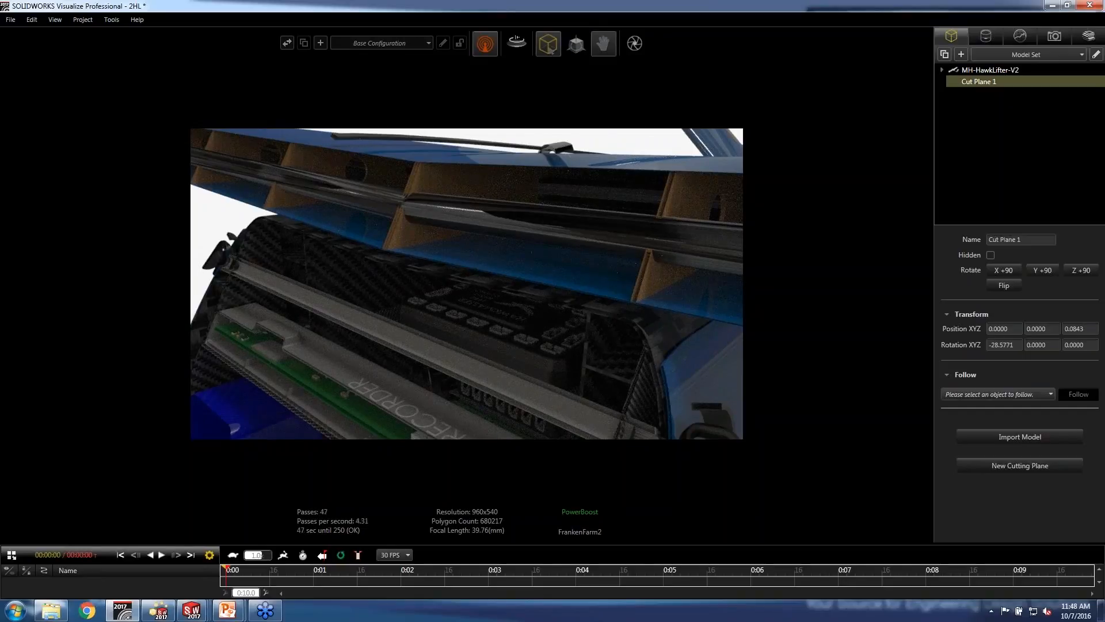
{"action": "mouse_move", "coordinate": [483, 52]}
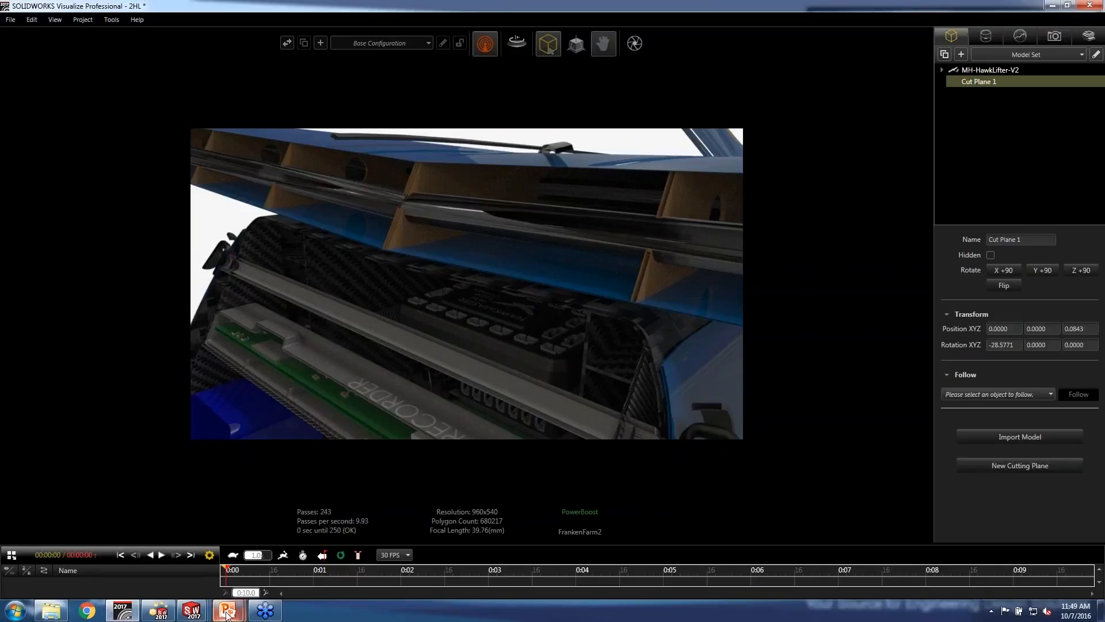
Switch to the PowerPoint slide show and advance to the Visualize slide on the home screen and pivot point snapping
{"action": "mouse_move", "coordinate": [226, 613]}
{"action": "left_click", "coordinate": [288, 547]}
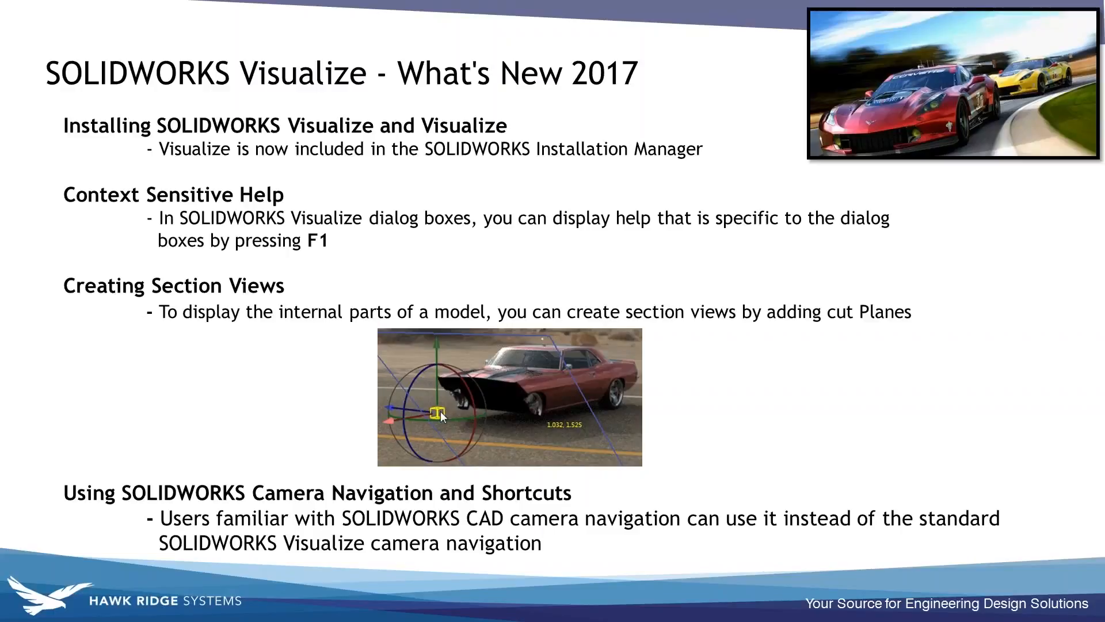
{"action": "key", "text": "Right"}
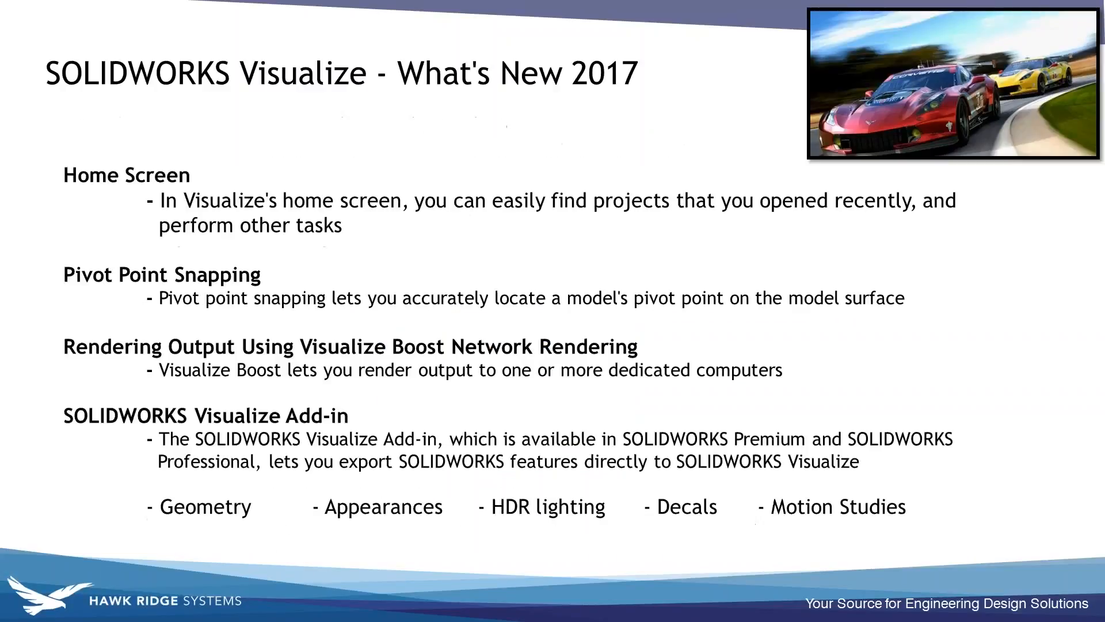